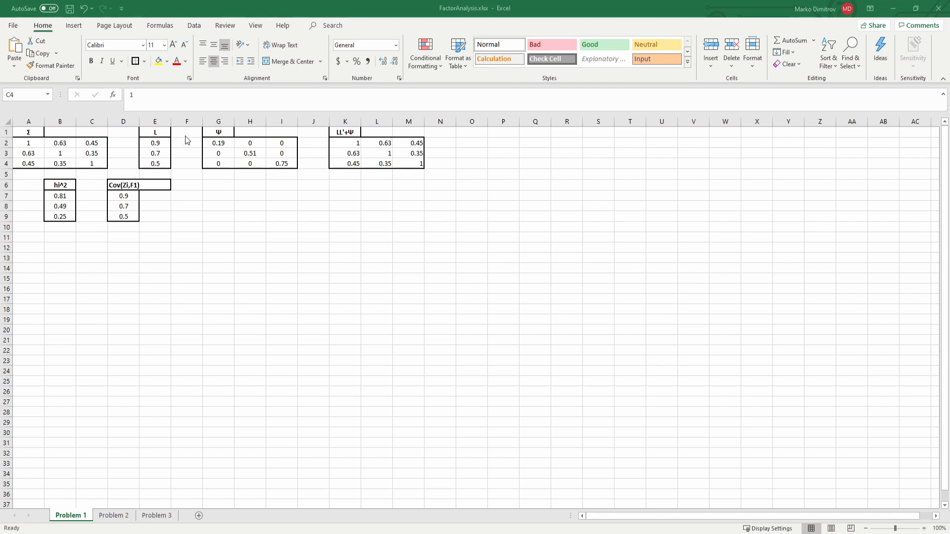
Step: Examine the loading vector L in E2:E4 and the block holding Σ, L and Ψ, up to the LL'+Ψ heading
click(153, 140)
drag(153, 140, 155, 161)
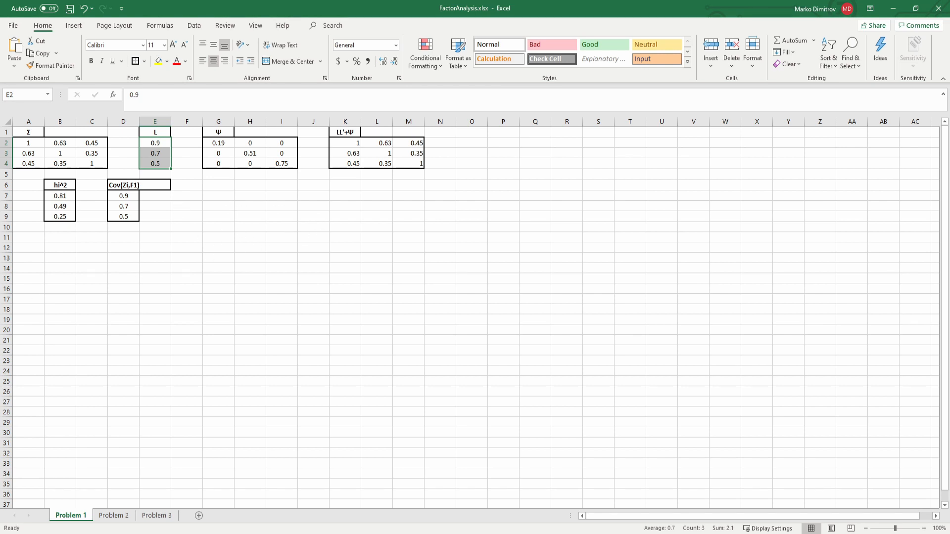
key(alt+Tab)
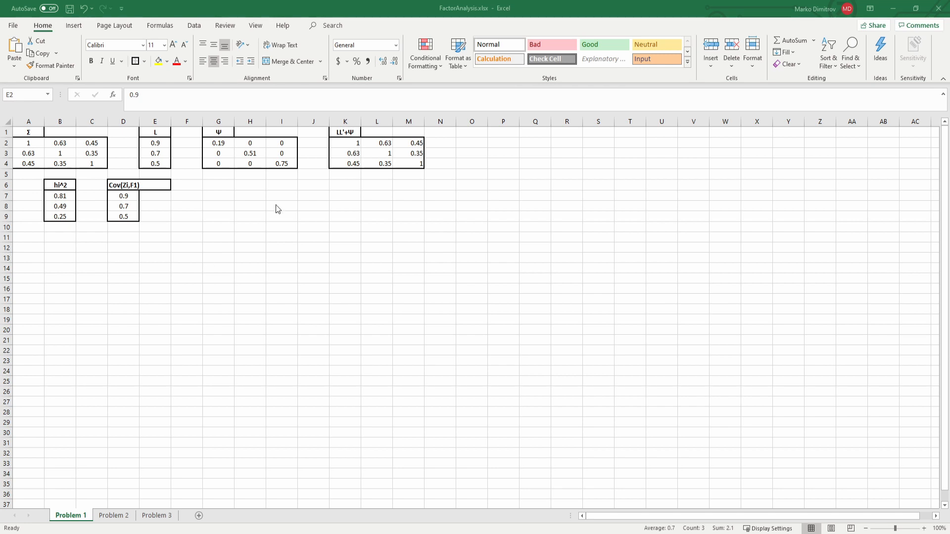
drag(282, 132, 23, 164)
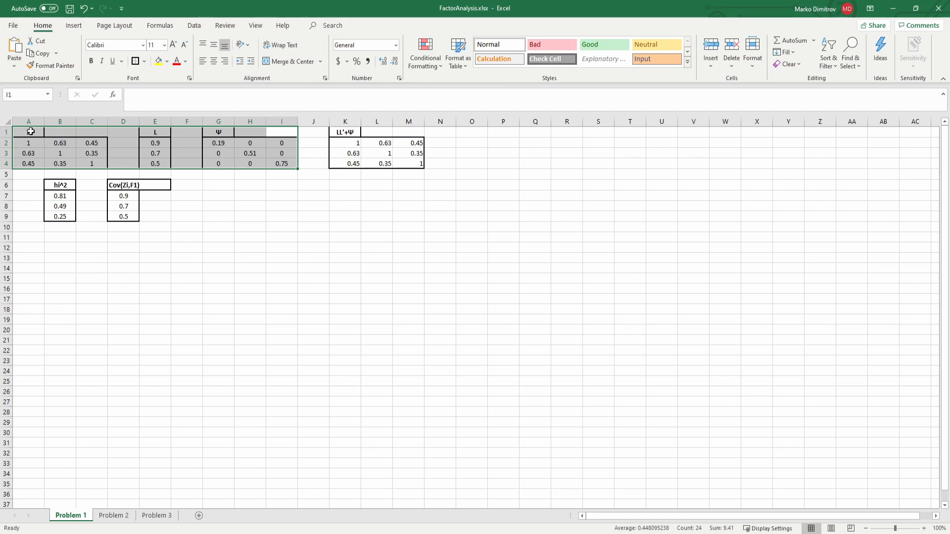
click(350, 134)
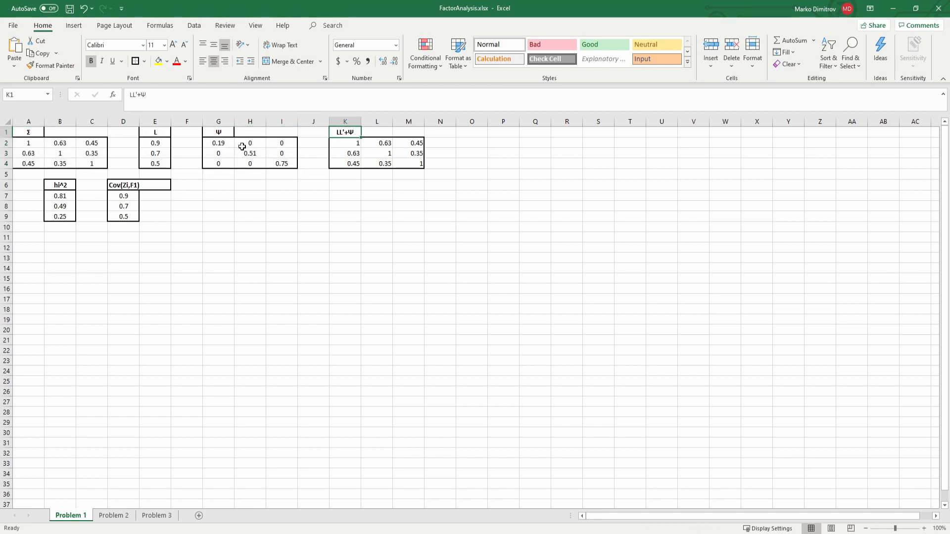
Step: Inspect the LL'+Ψ array formula in K2 against its source ranges, L in E2:E4 and Ψ in G2:I4
drag(156, 143, 155, 164)
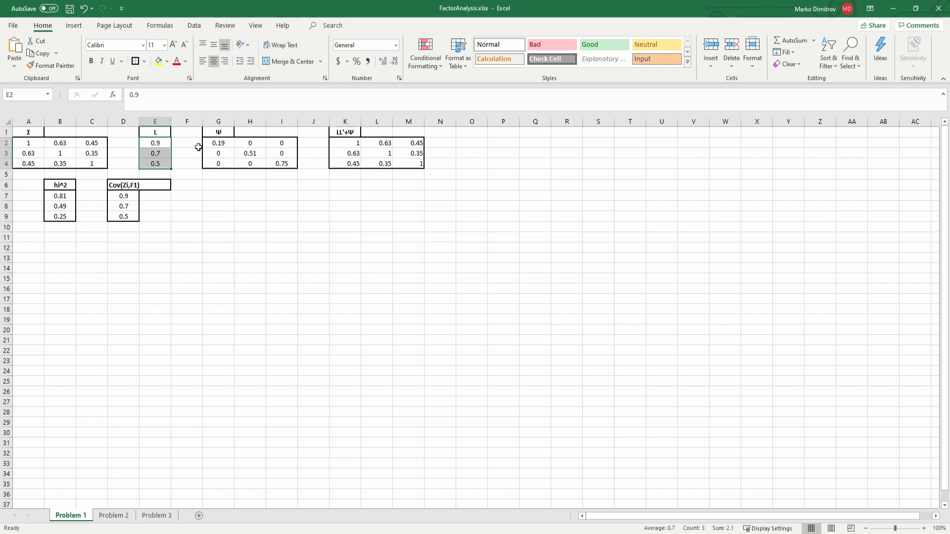
drag(213, 143, 280, 163)
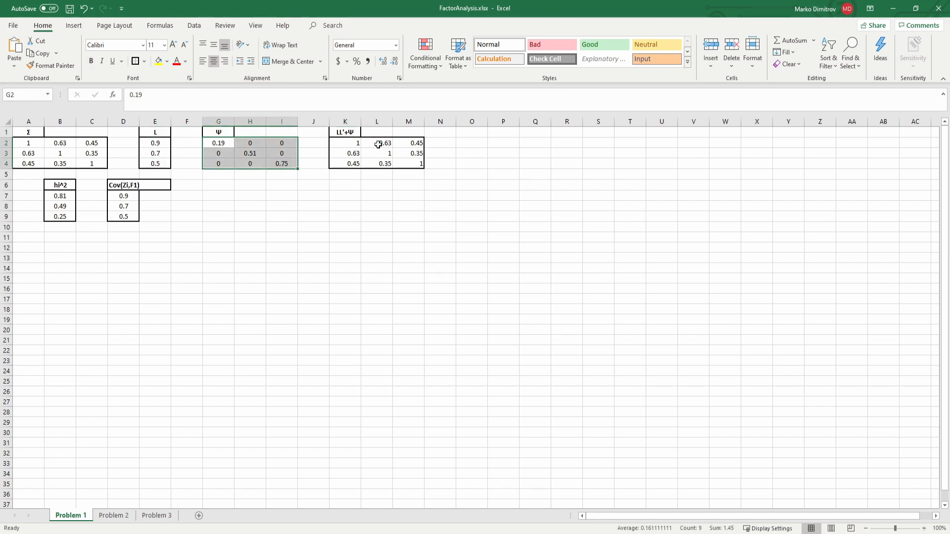
click(357, 144)
click(273, 95)
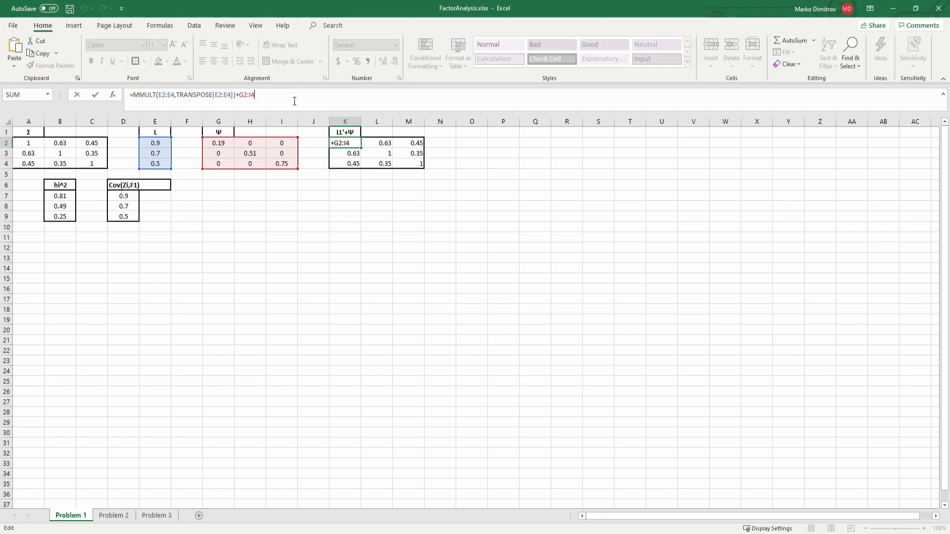
key(ctrl+shift+Return)
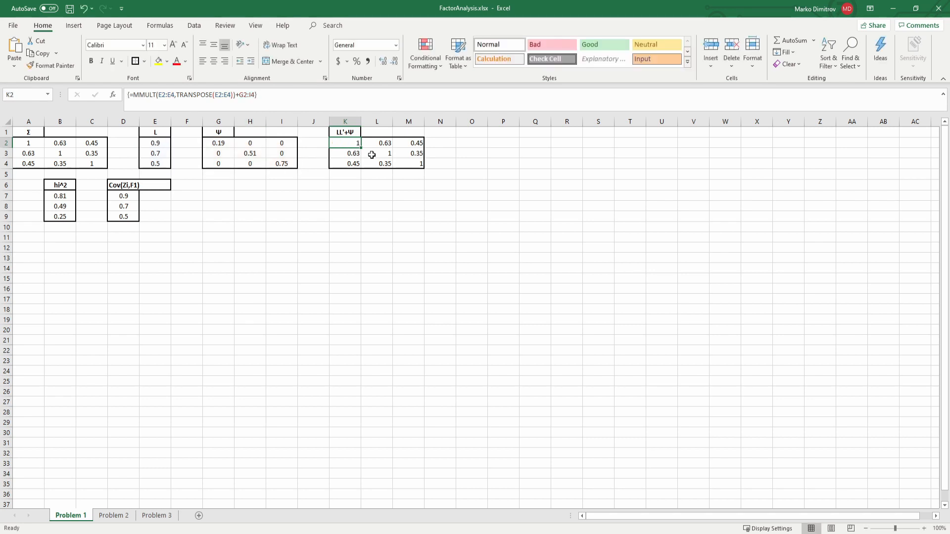
Step: Compare the off-diagonal entries of Σ with the matching entries of the LL'+Ψ matrix
click(61, 163)
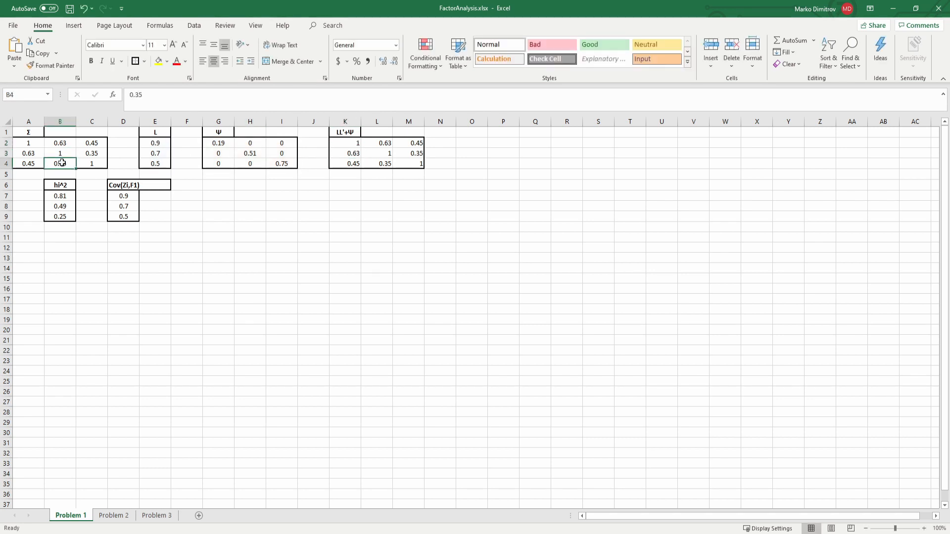
click(363, 154)
click(35, 157)
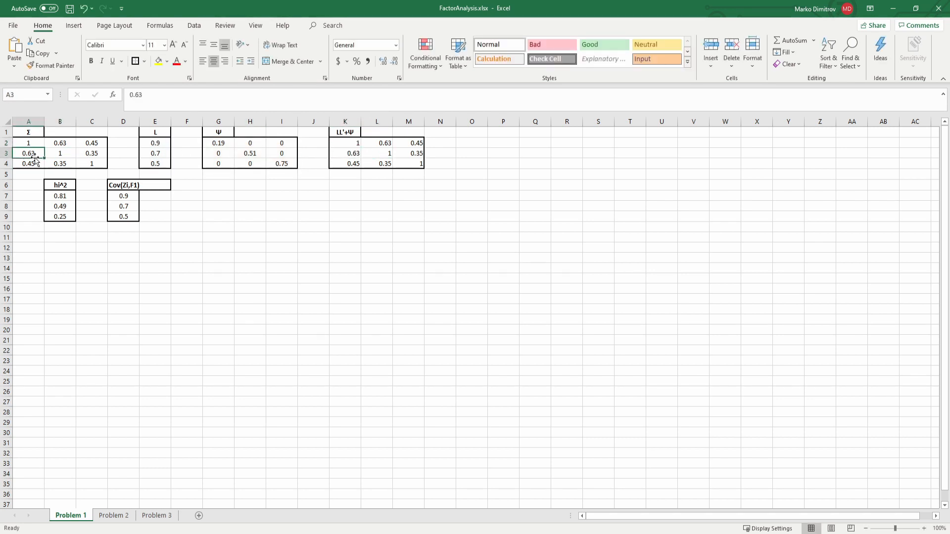
click(366, 164)
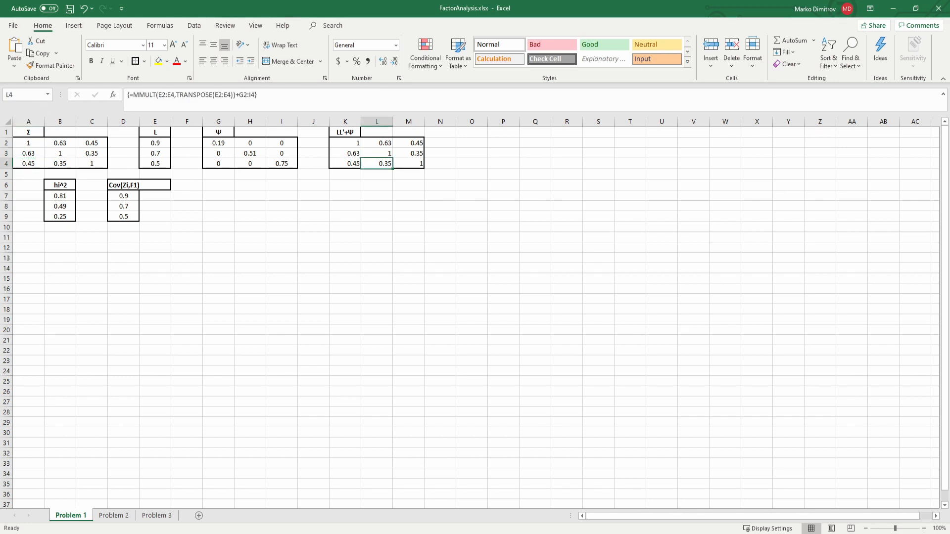
key(alt+Tab)
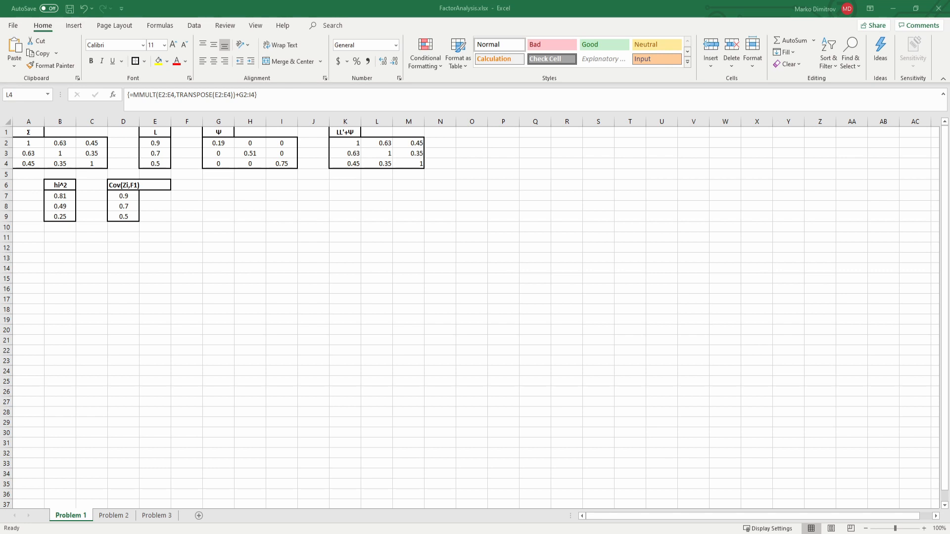
Step: Switch from the Cov(Zi,F1) cells to the Factor Analysis PDF and read the formula for Cov(Xi, Fj)
click(123, 196)
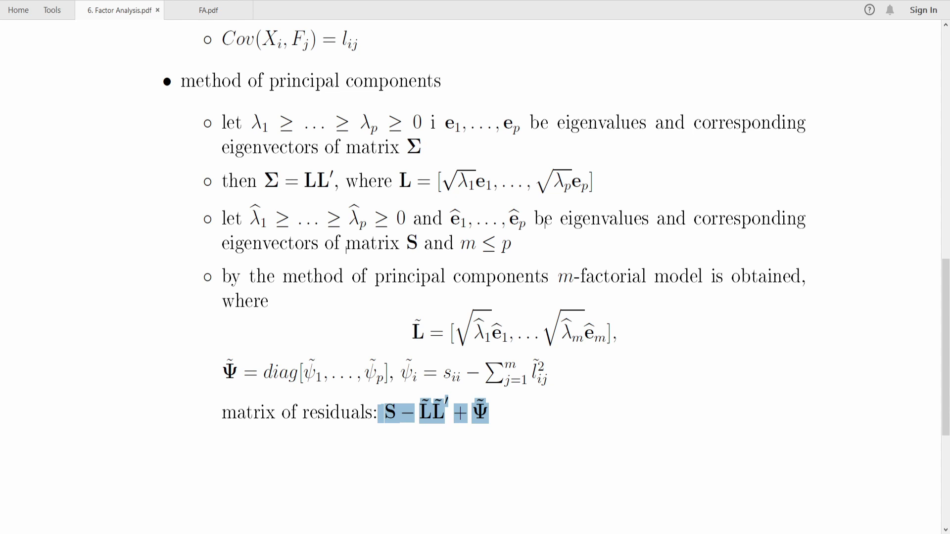
scroll(392, 329, up, 5)
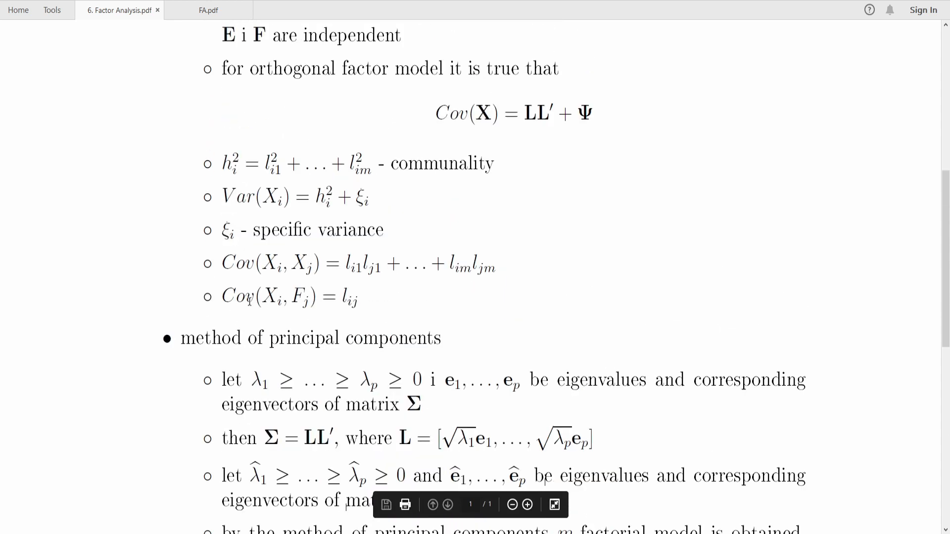
drag(223, 298, 353, 303)
click(348, 323)
drag(276, 300, 316, 303)
click(307, 303)
Step: Read the communality formula in the PDF, focusing on its squared loading terms
drag(396, 162, 487, 166)
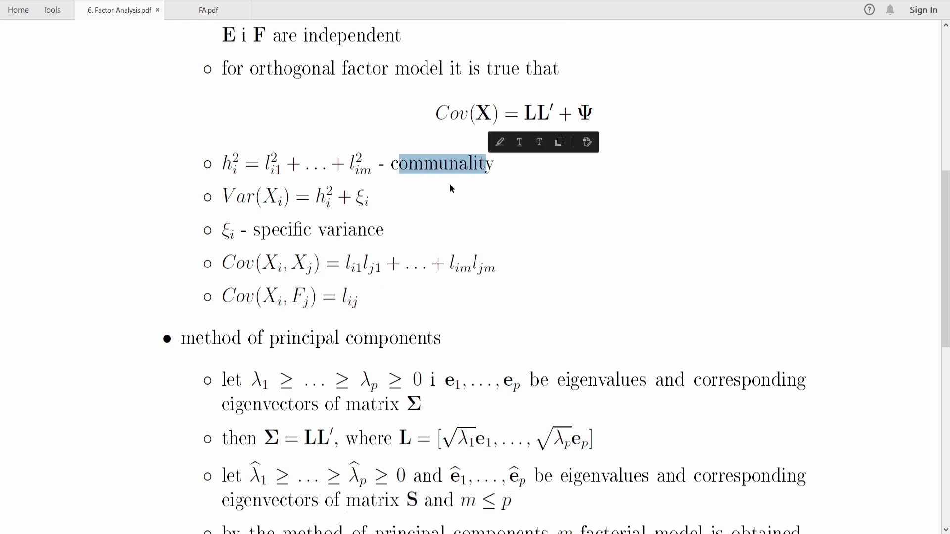
scroll(420, 192, up, 1)
drag(265, 215, 364, 217)
click(327, 215)
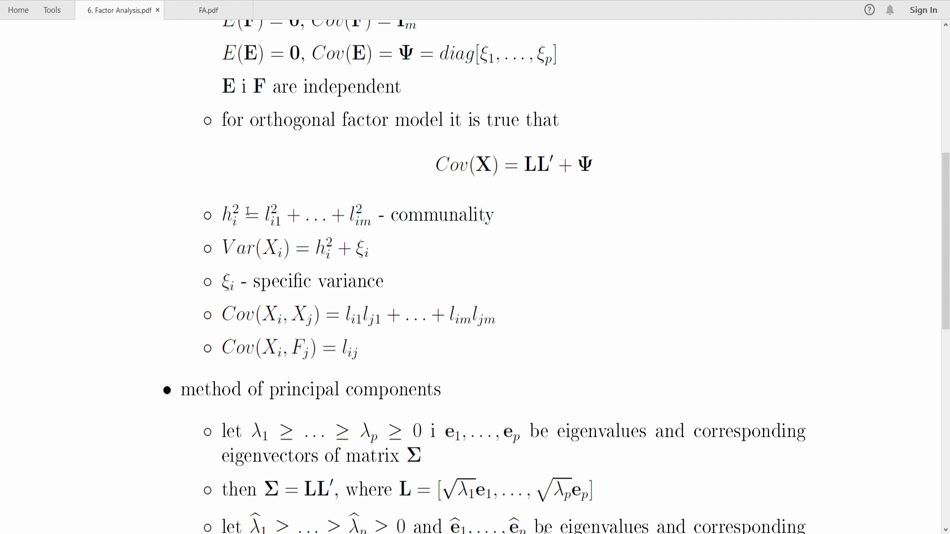
drag(266, 218, 280, 219)
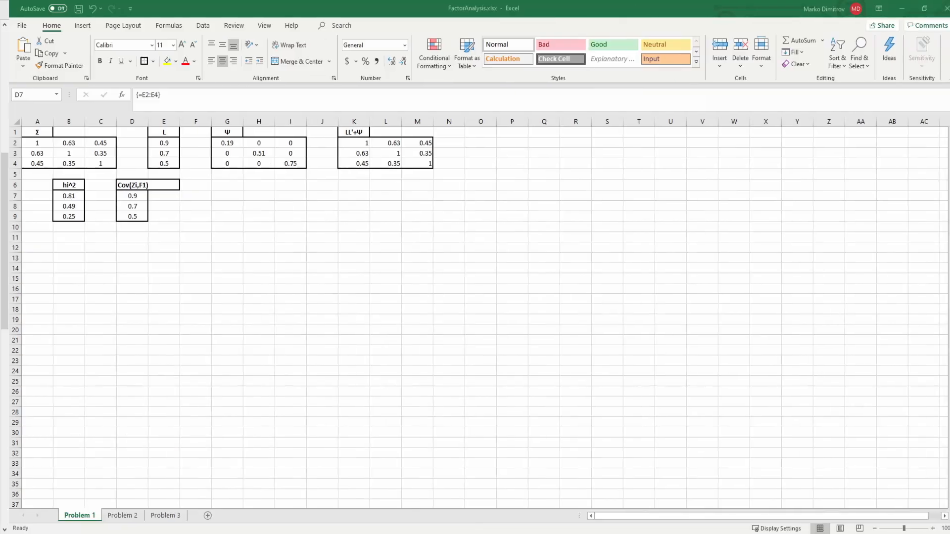
Step: Switch back to the Excel workbook and check the hi^2 array formula in B7:B9 against the loadings in E2:E4
click(60, 196)
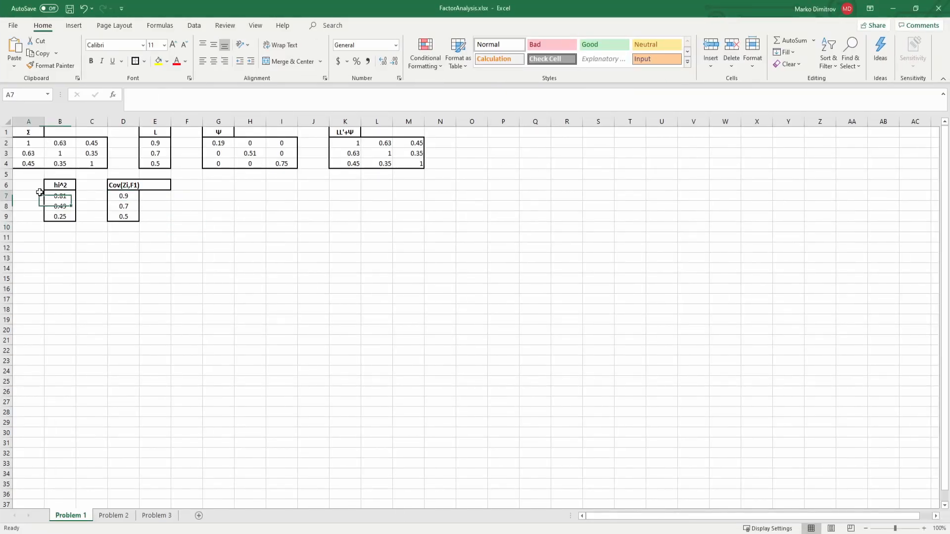
click(161, 94)
key(Escape)
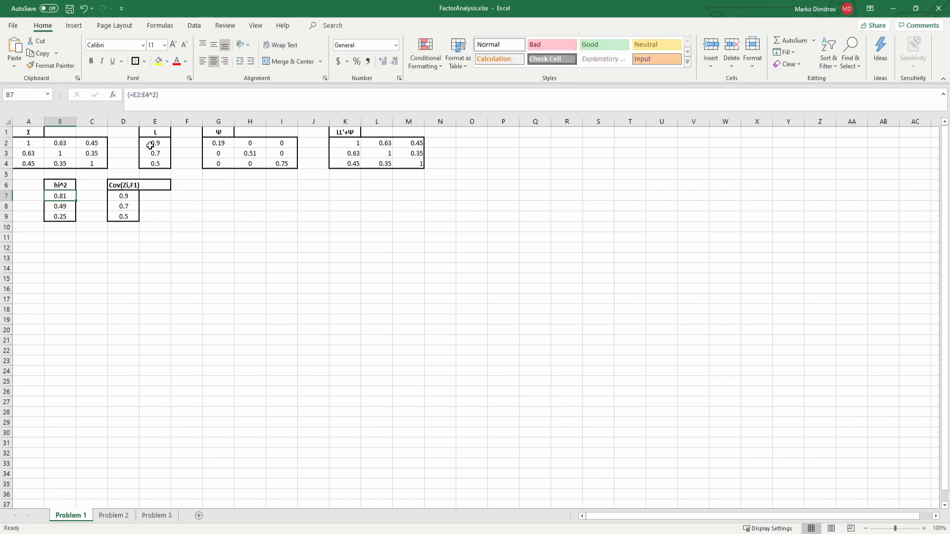
click(160, 142)
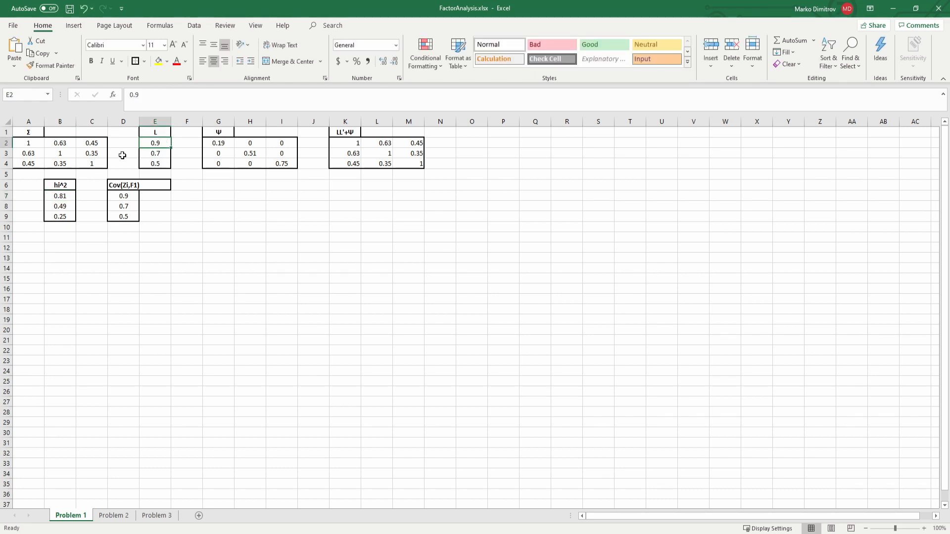
click(64, 197)
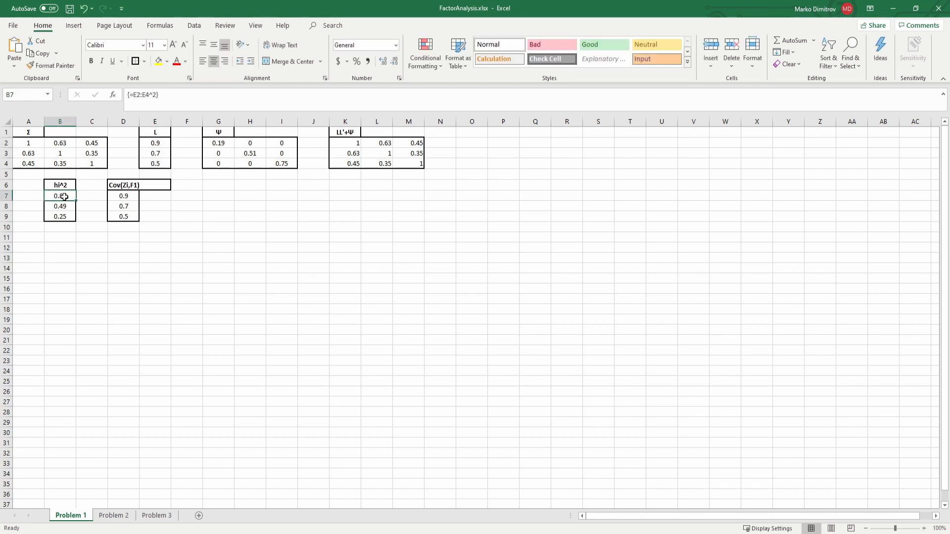
drag(65, 197, 62, 216)
click(160, 154)
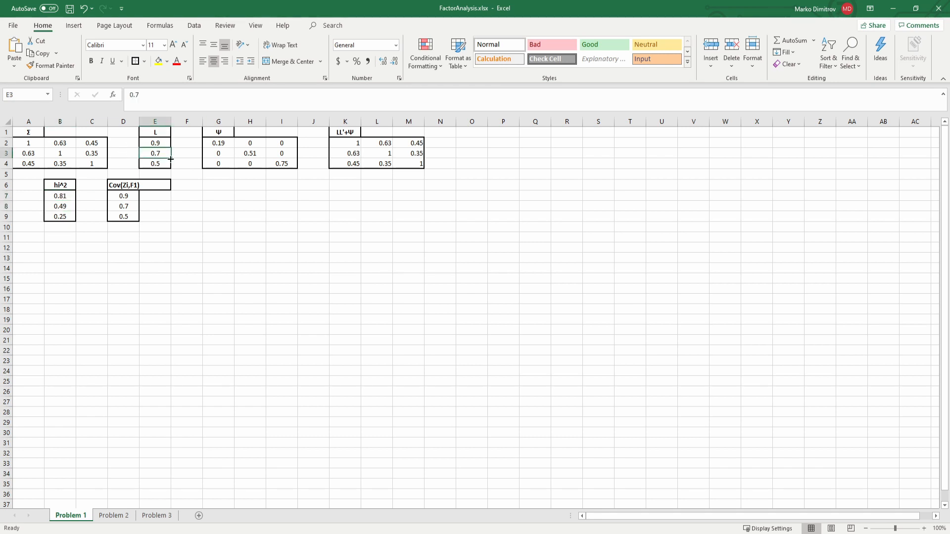
click(162, 160)
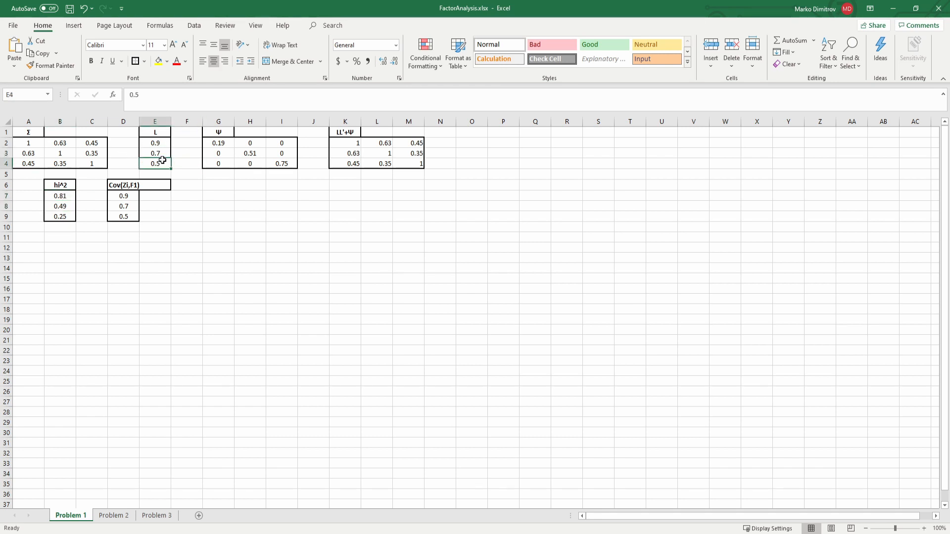
Step: Check the Cov(Zi,F1) array formula in D7:D9 against the loadings in column L
click(126, 197)
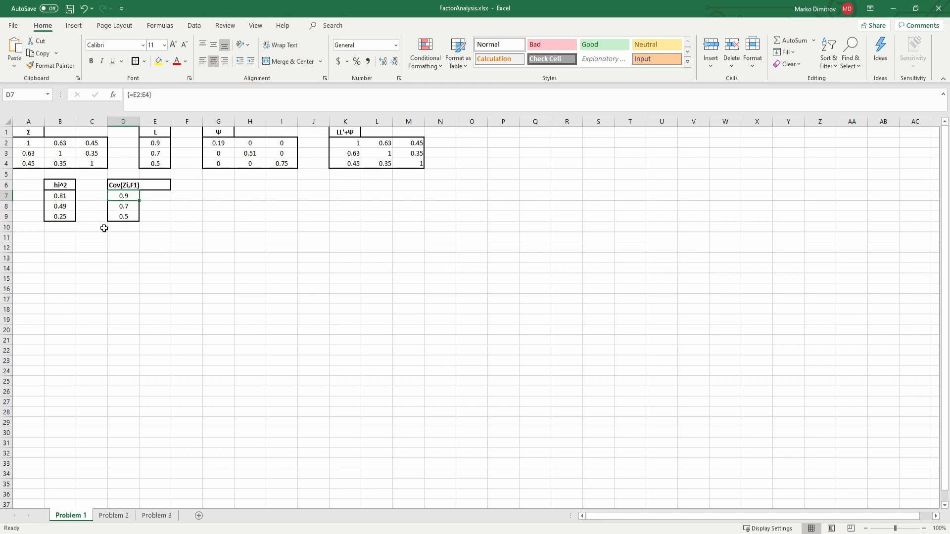
click(159, 143)
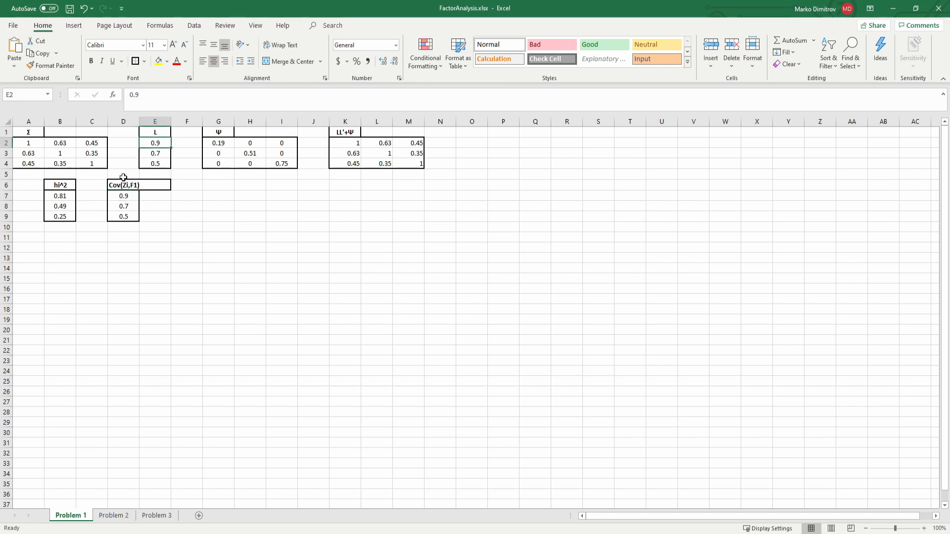
click(121, 207)
click(123, 217)
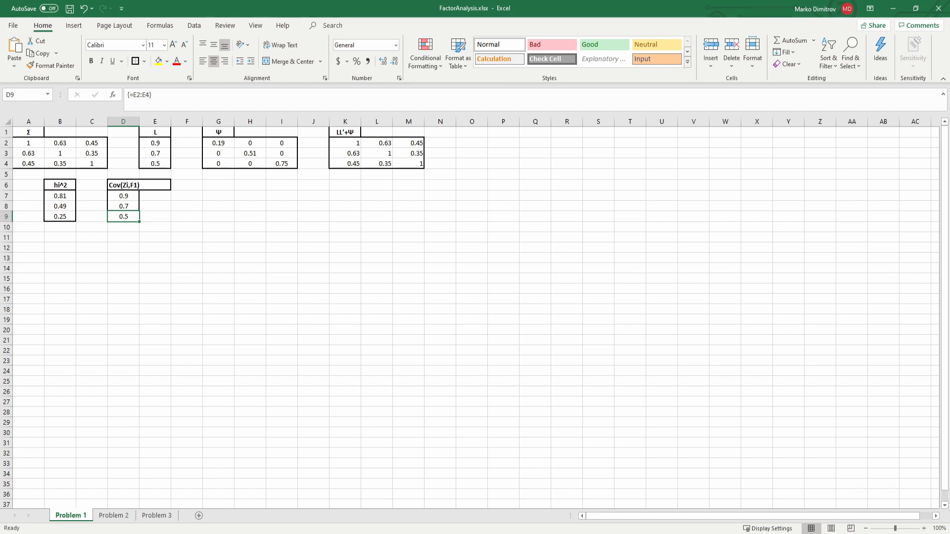
click(271, 359)
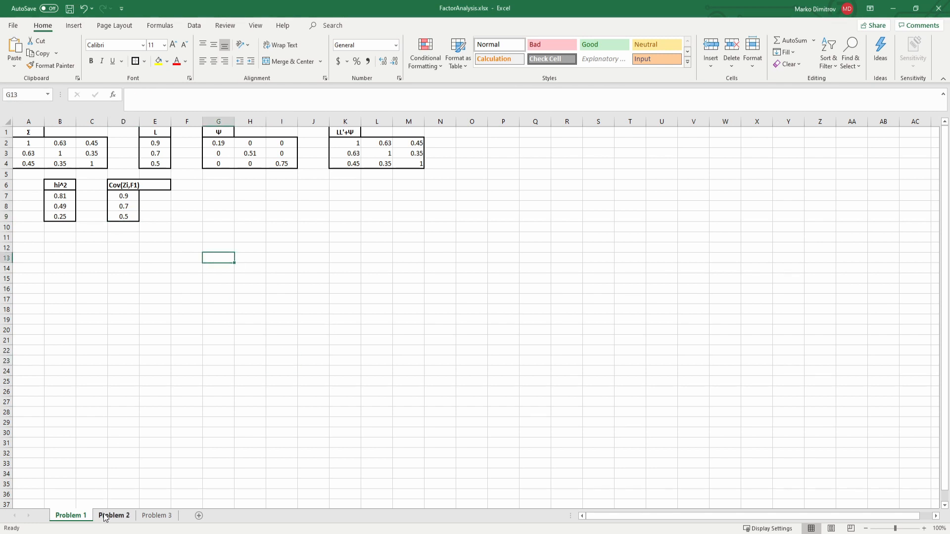
Step: Open the Problem 2 sheet and examine the eigenvalue λ3^ and matrix S in A2:E6
click(106, 516)
click(154, 334)
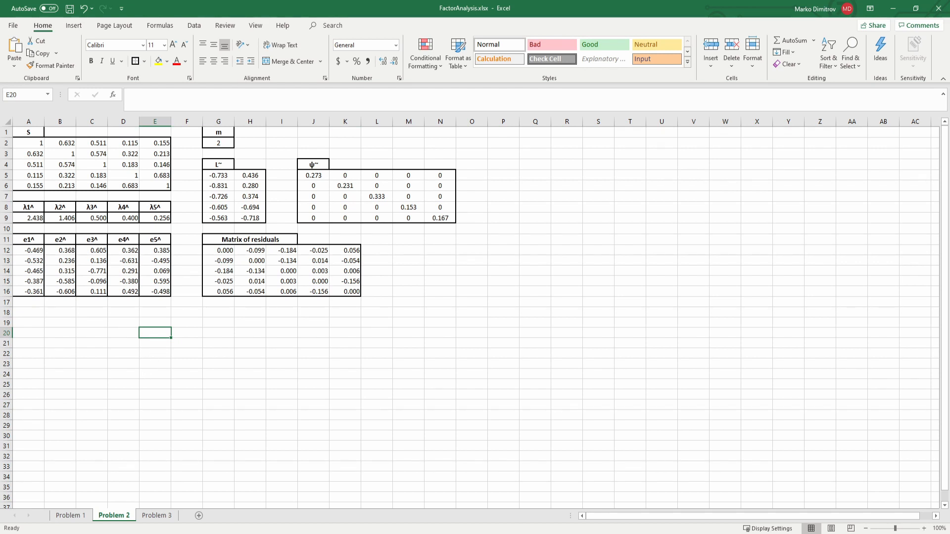
key(alt+Tab)
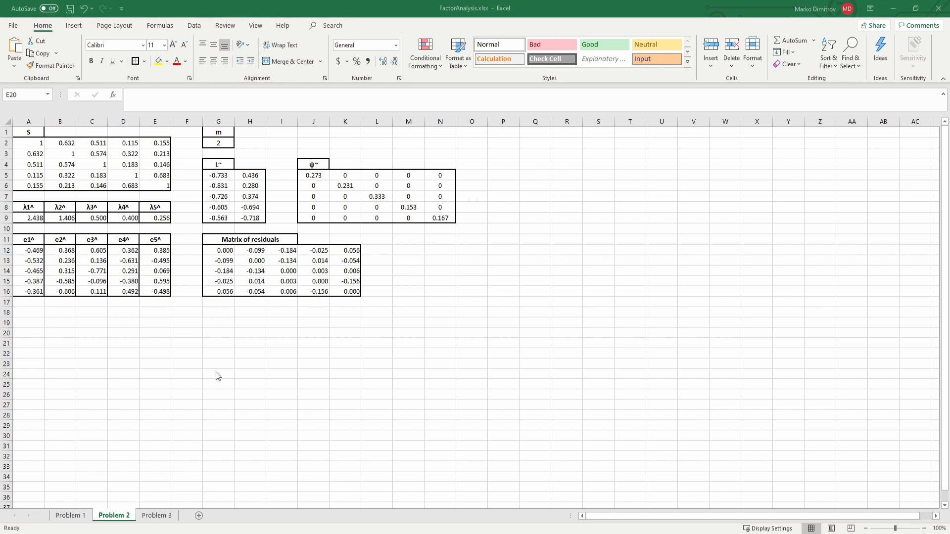
key(alt+Tab)
click(95, 216)
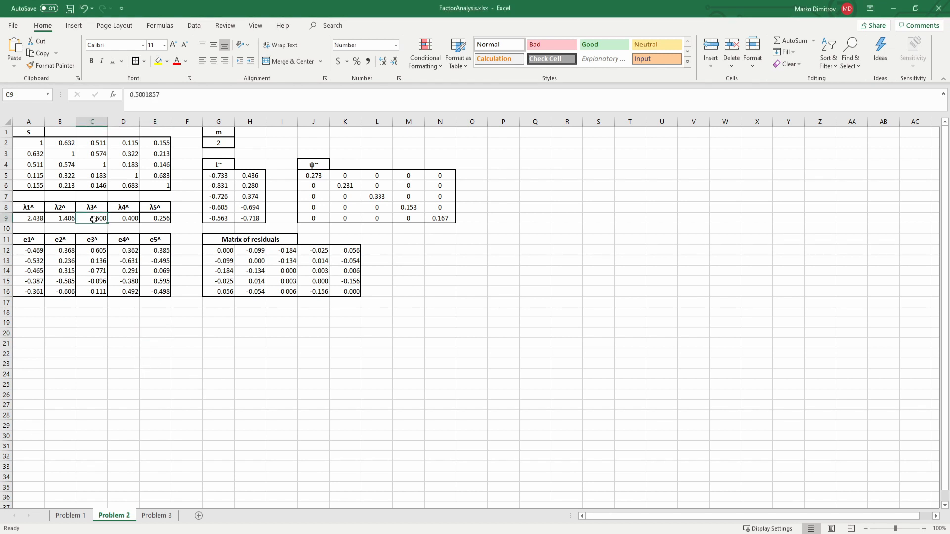
drag(31, 142, 152, 187)
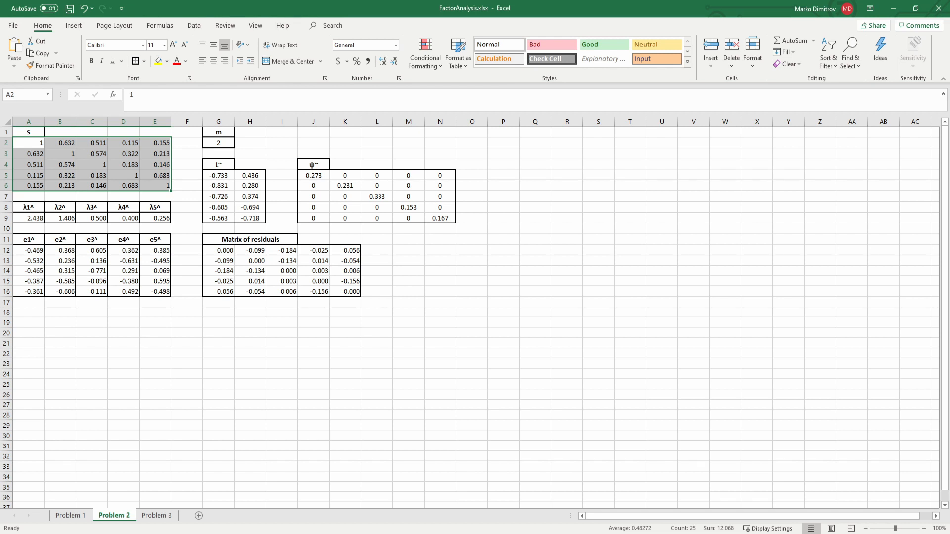
key(alt+Tab)
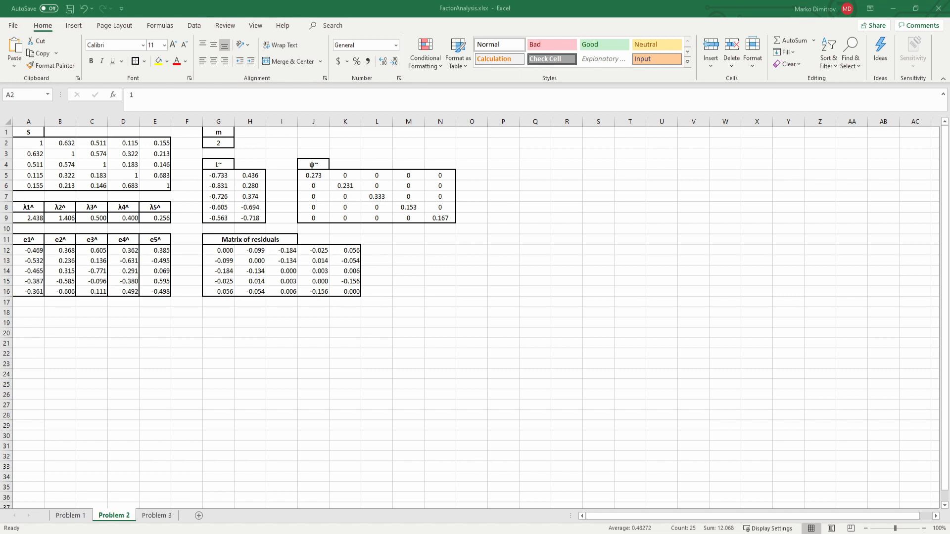
Step: Review the number of factors m and matrix S on the Problem 2 sheet, and switch to the Factor Analysis PDF
drag(218, 132, 218, 143)
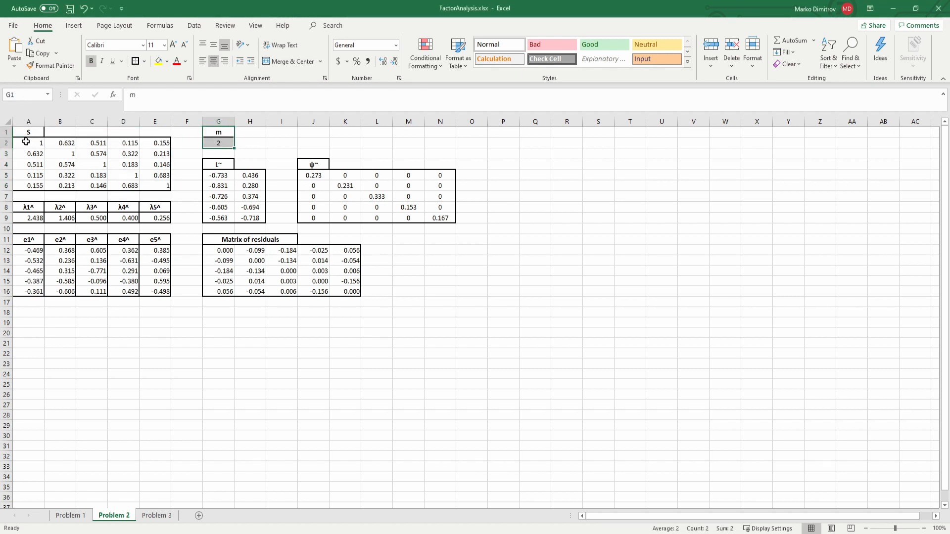
drag(25, 141, 156, 181)
click(199, 309)
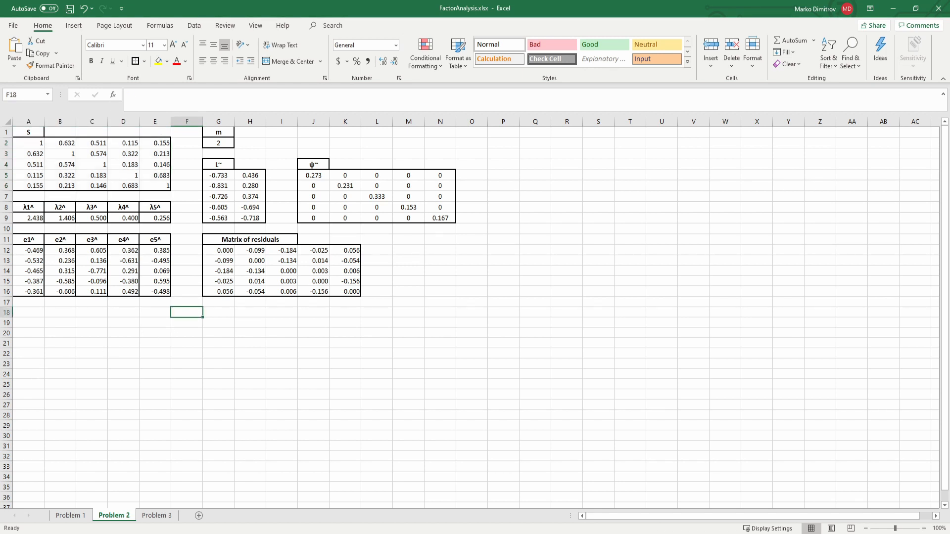
key(alt+Tab)
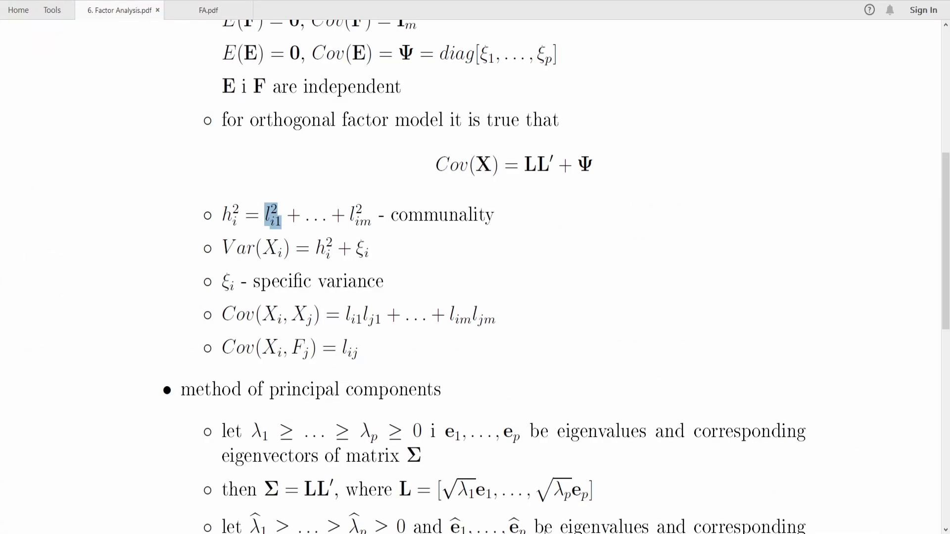
Step: Review the PDF's principal components section on the eigenvalues and eigenvectors of S and the number of factors m
scroll(382, 356, down, 5)
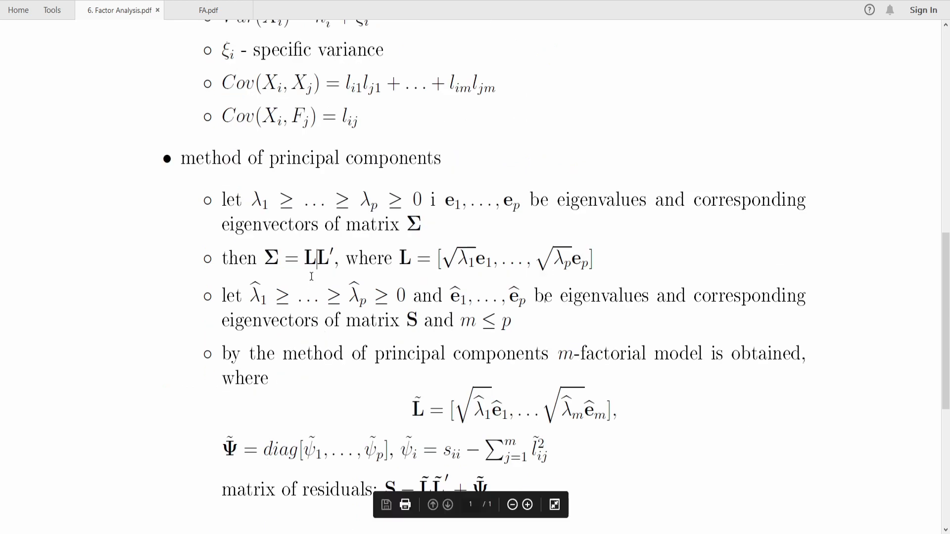
scroll(364, 218, down, 1)
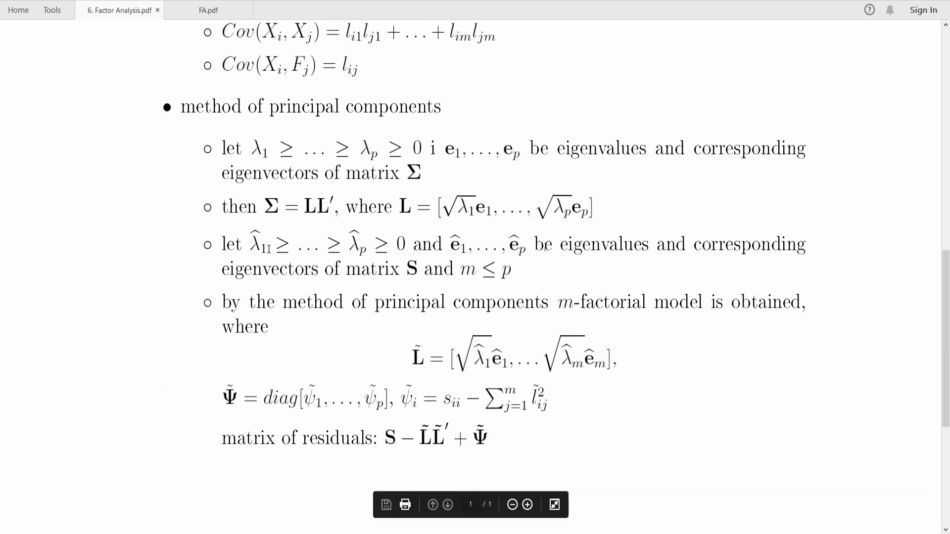
double_click(254, 245)
double_click(355, 246)
double_click(401, 246)
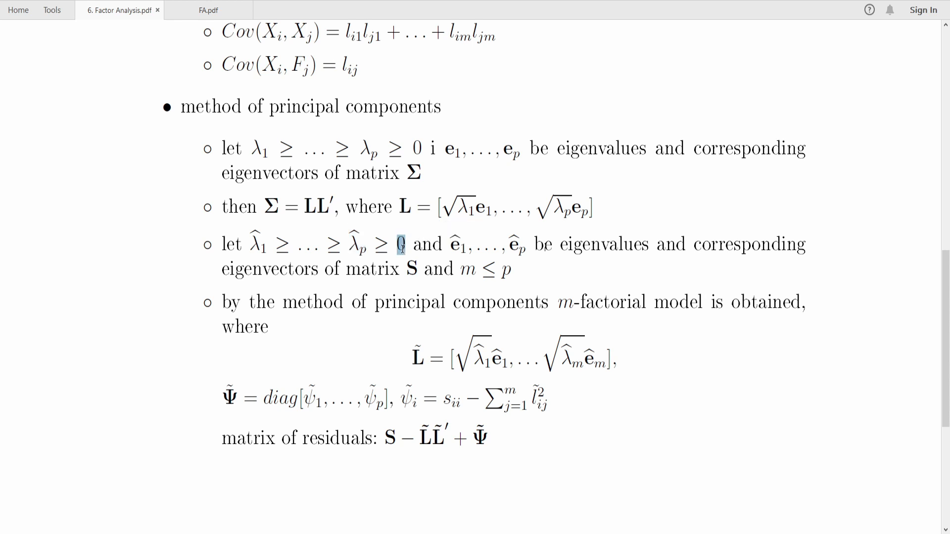
double_click(453, 246)
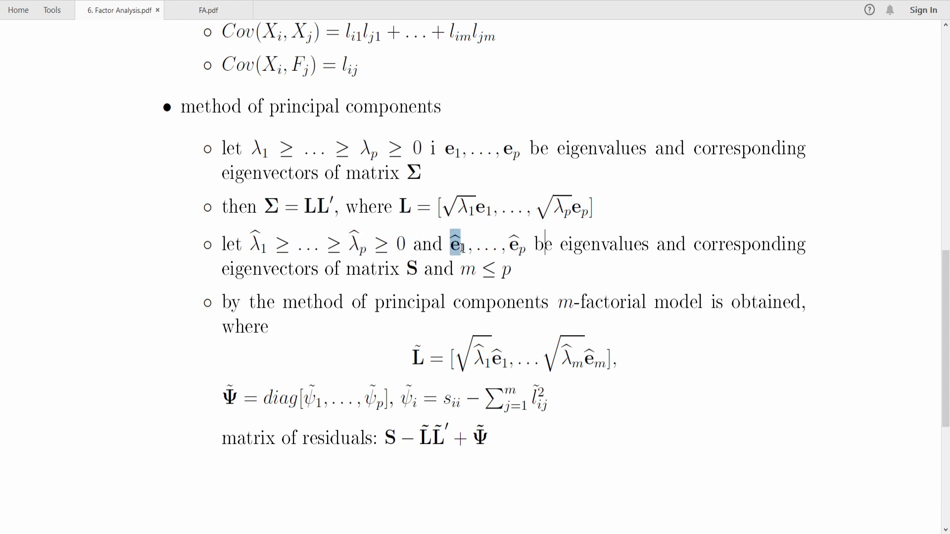
scroll(459, 255, down, 1)
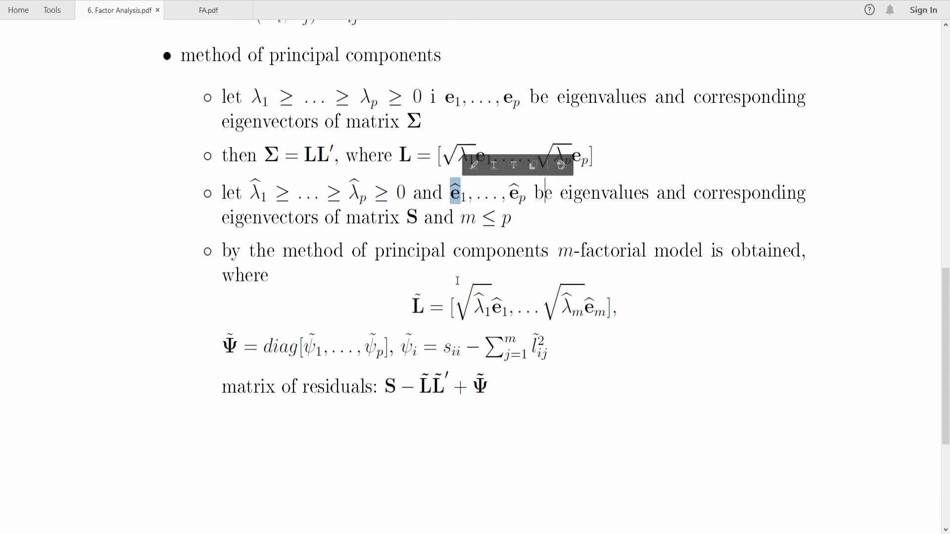
drag(461, 219, 472, 221)
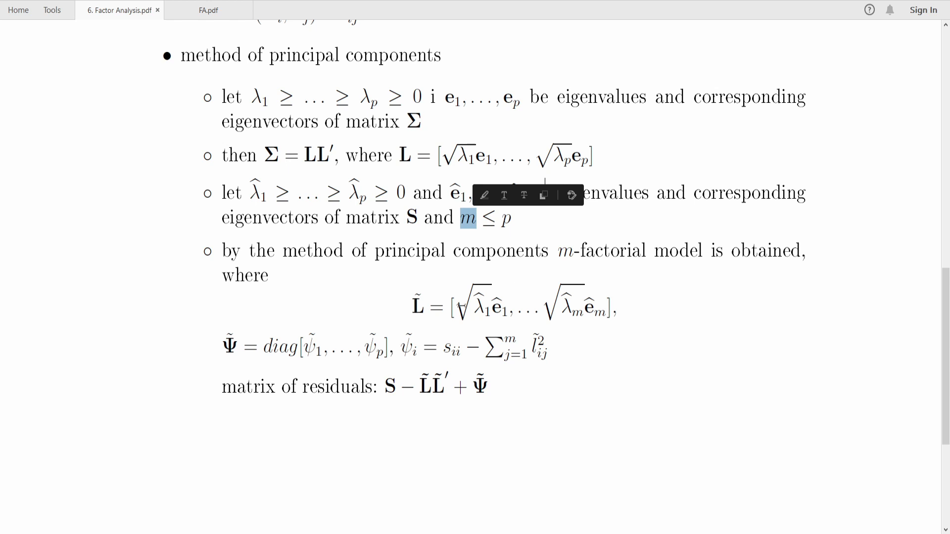
Step: Examine the PDF formulas for L~, Ψ~ with its elements ψi~, and the matrix of residuals
click(420, 305)
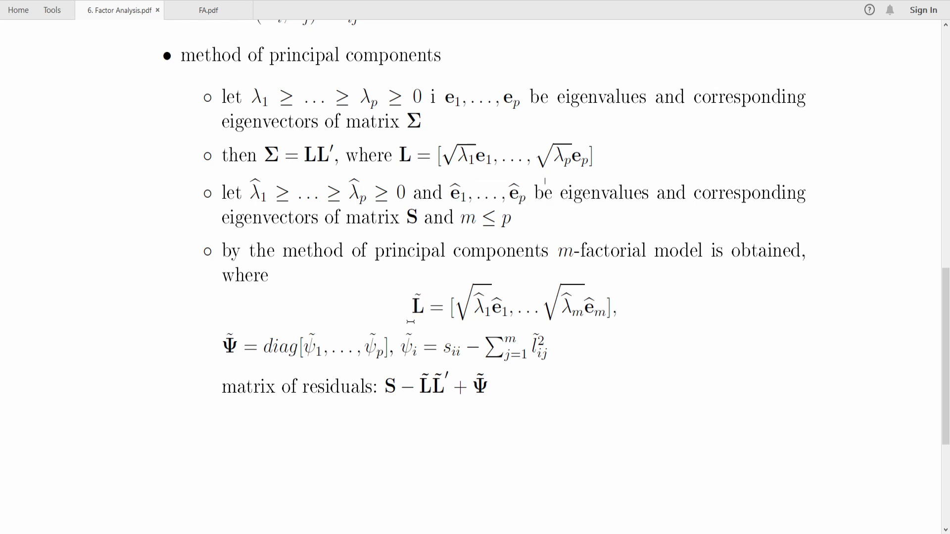
double_click(424, 309)
drag(448, 308, 608, 300)
double_click(230, 346)
drag(402, 347, 544, 349)
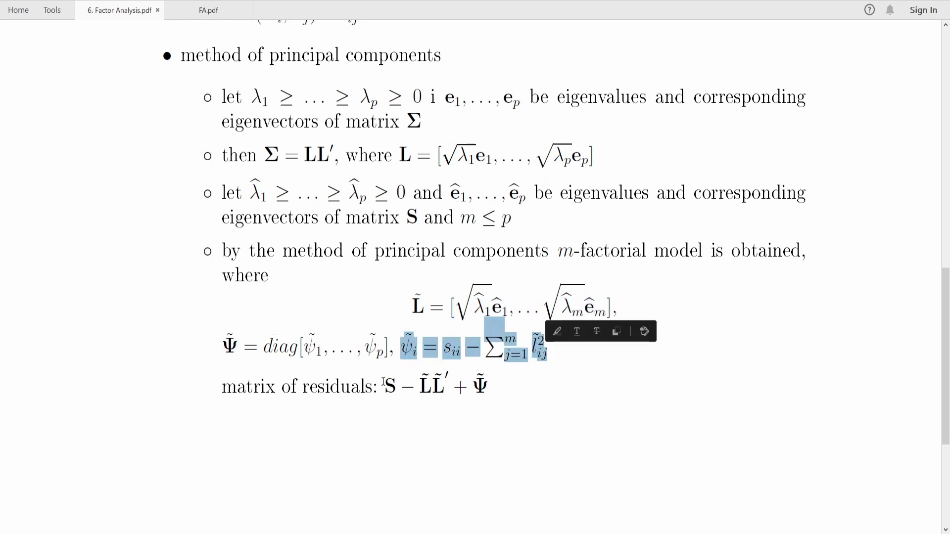
drag(378, 387, 491, 381)
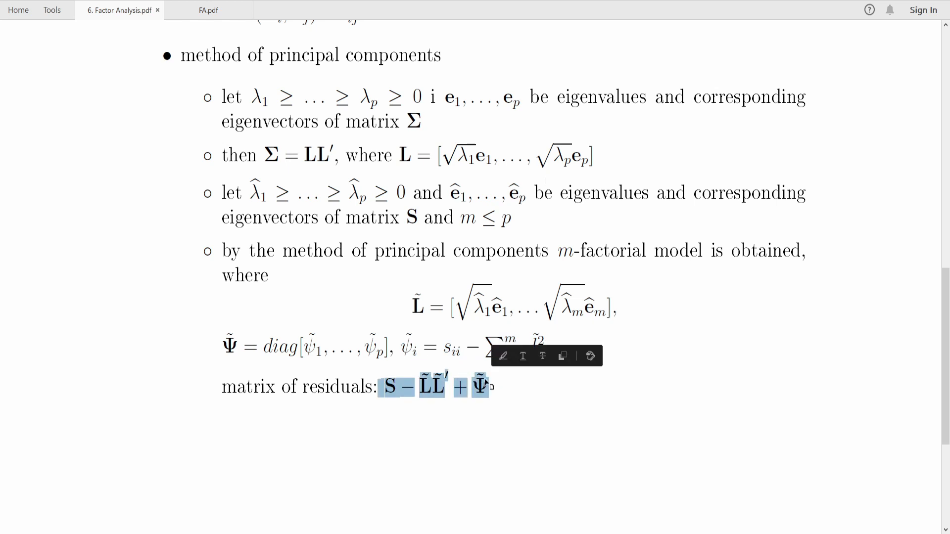
click(424, 217)
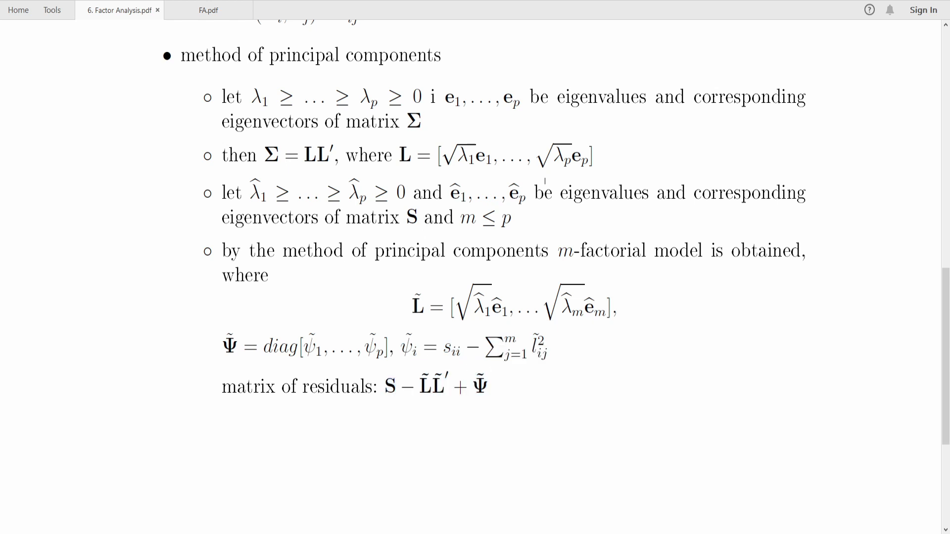
Step: Switch back to the Excel workbook and examine matrix S in A2:E6 and the eigenvalues in A9:E9
key(alt+Tab)
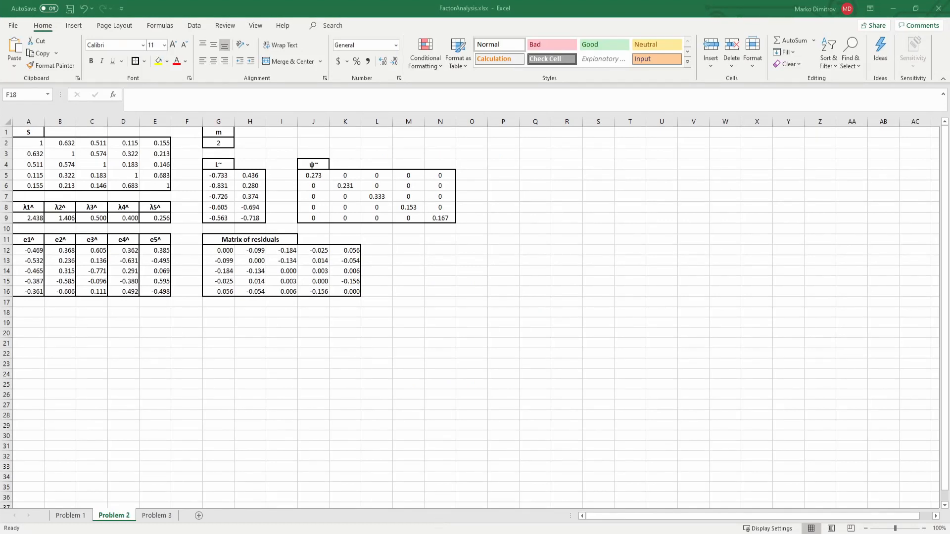
drag(23, 142, 156, 187)
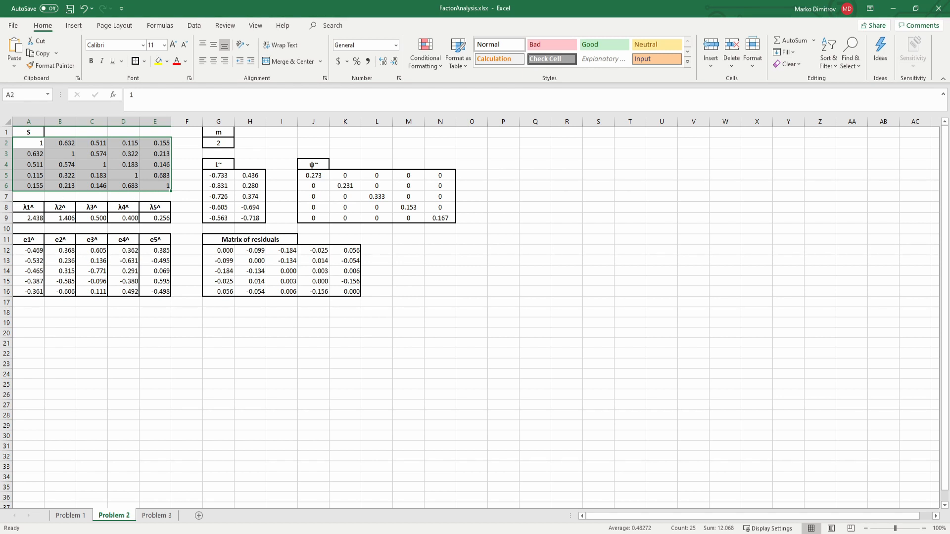
click(31, 218)
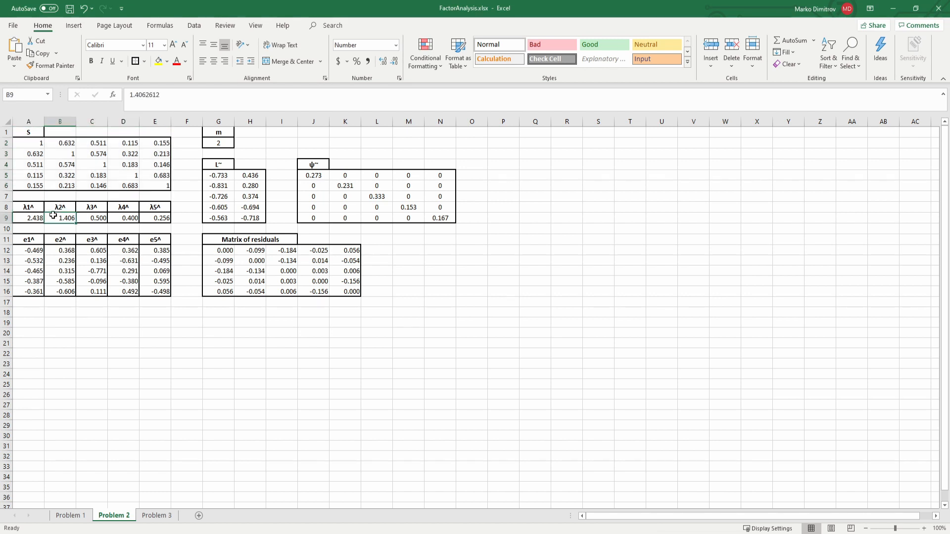
drag(31, 218, 142, 218)
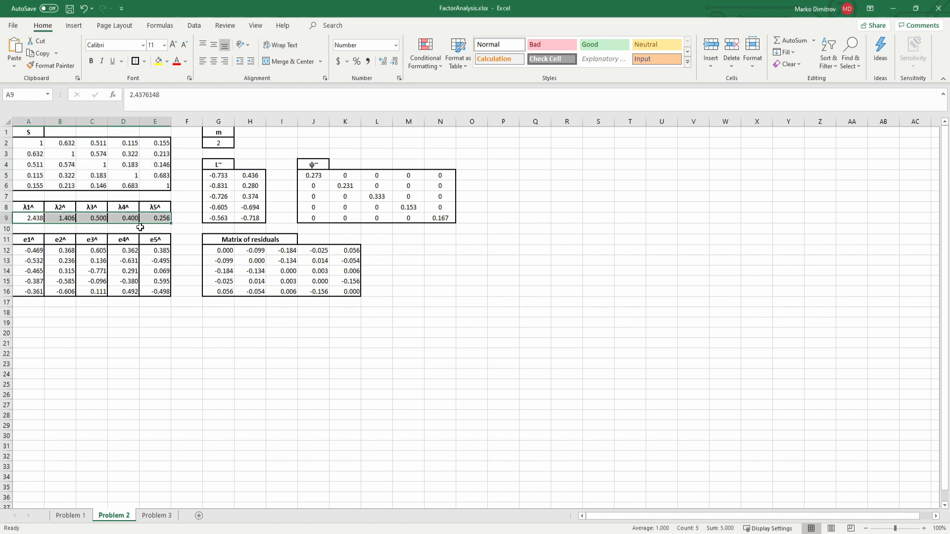
drag(31, 218, 159, 218)
Step: Examine the eigenvectors e1^ to e5^ in A12:E16 in relation to matrix S
drag(40, 249, 35, 291)
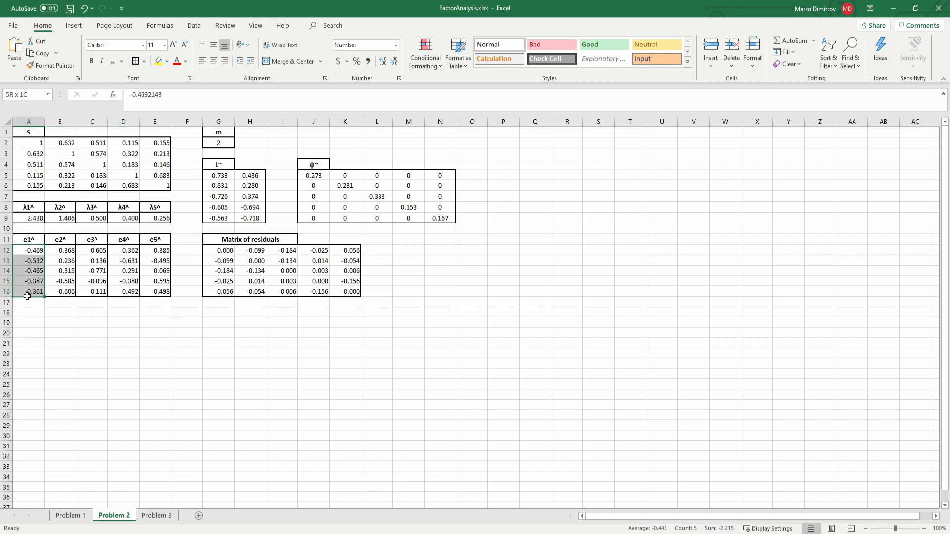
drag(66, 249, 66, 286)
drag(96, 251, 95, 290)
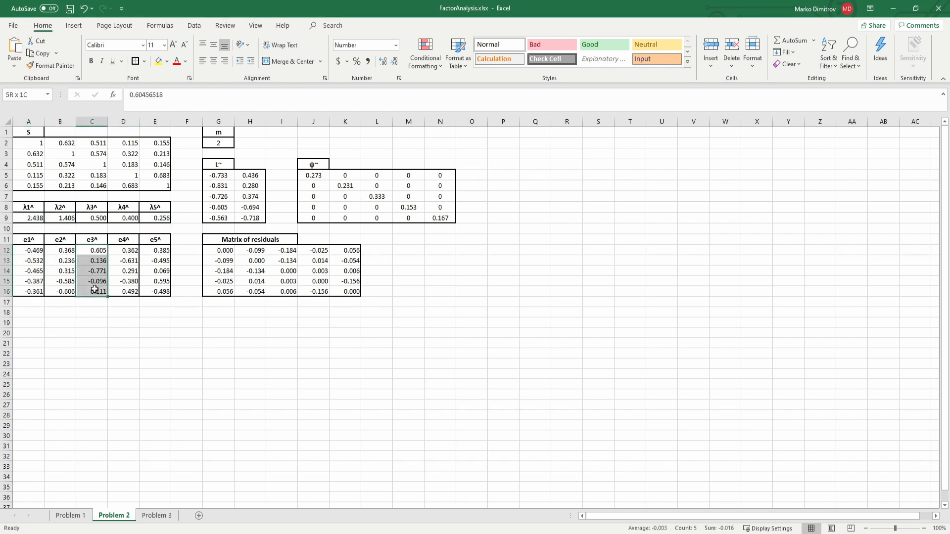
click(39, 239)
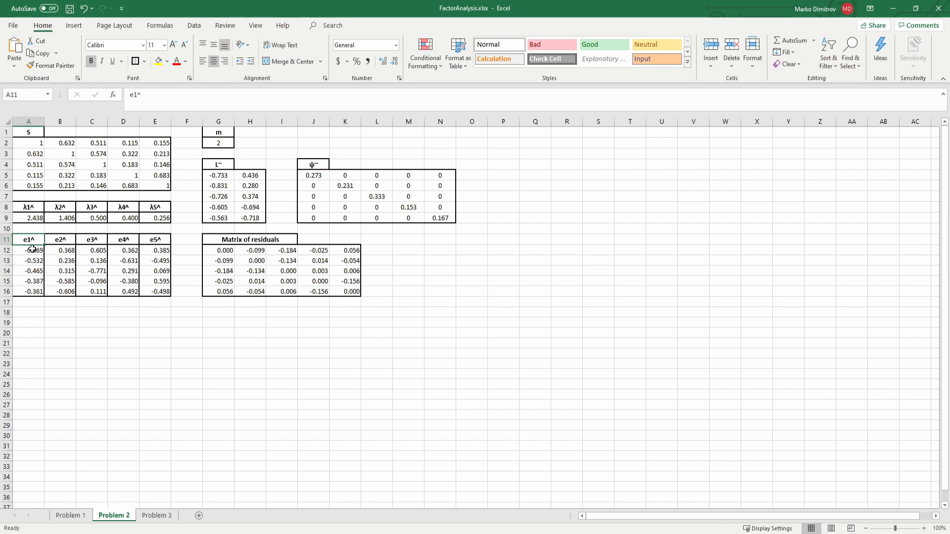
drag(29, 143, 156, 187)
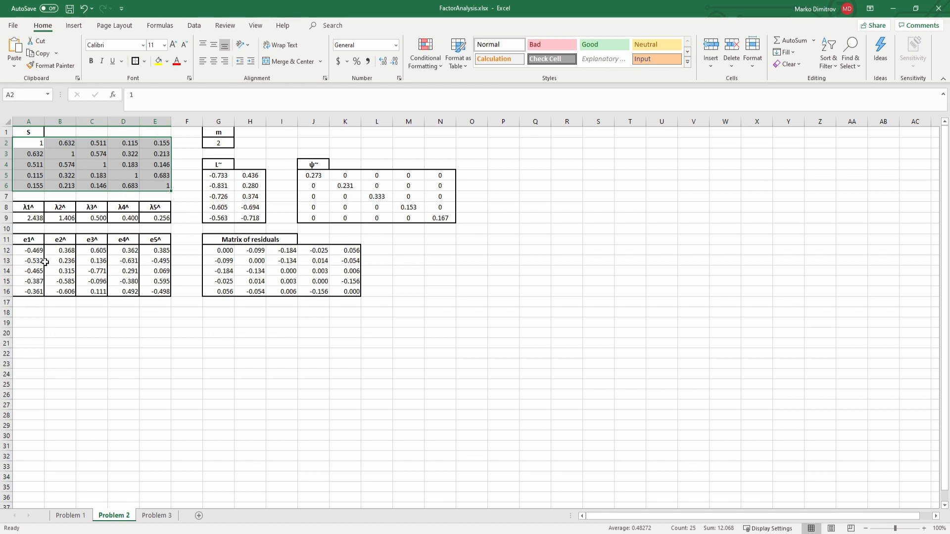
drag(31, 250, 32, 289)
drag(62, 251, 63, 291)
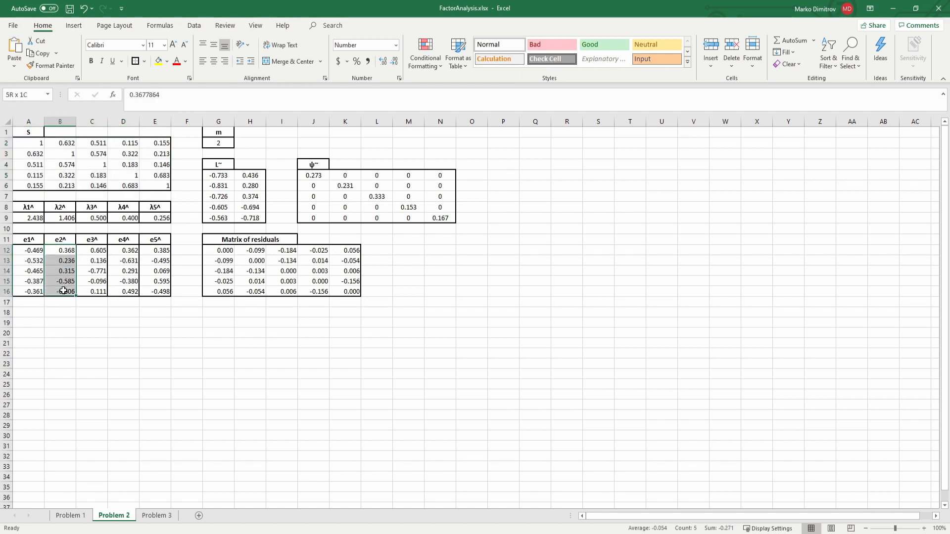
drag(91, 251, 94, 292)
drag(124, 251, 130, 281)
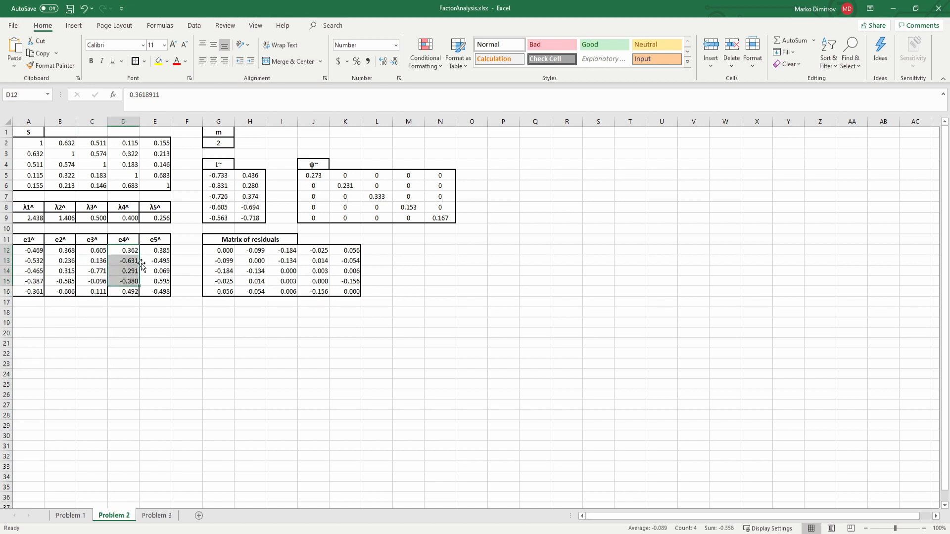
drag(155, 250, 156, 291)
Step: Check the array formula for the first L~ column in G5 against eigenvalue λ1^ and eigenvector e1^
click(218, 176)
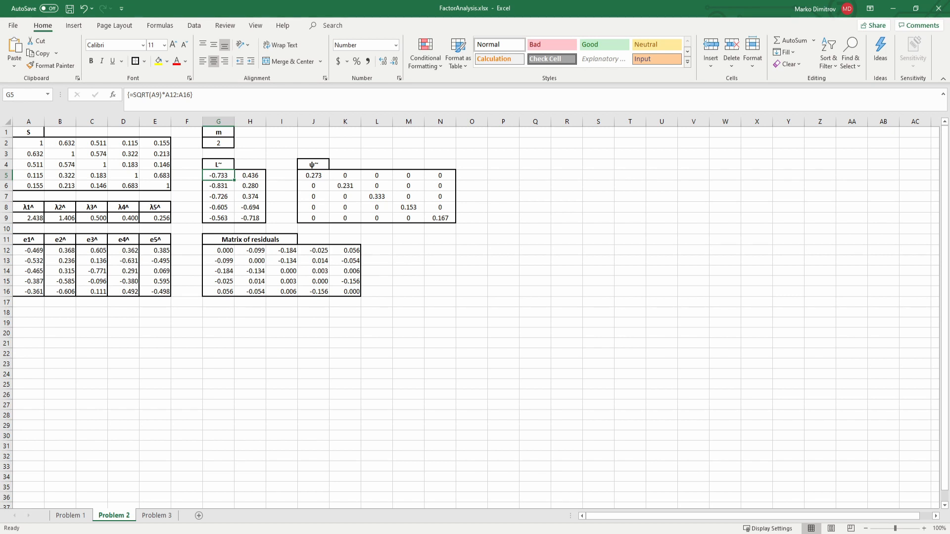
click(33, 219)
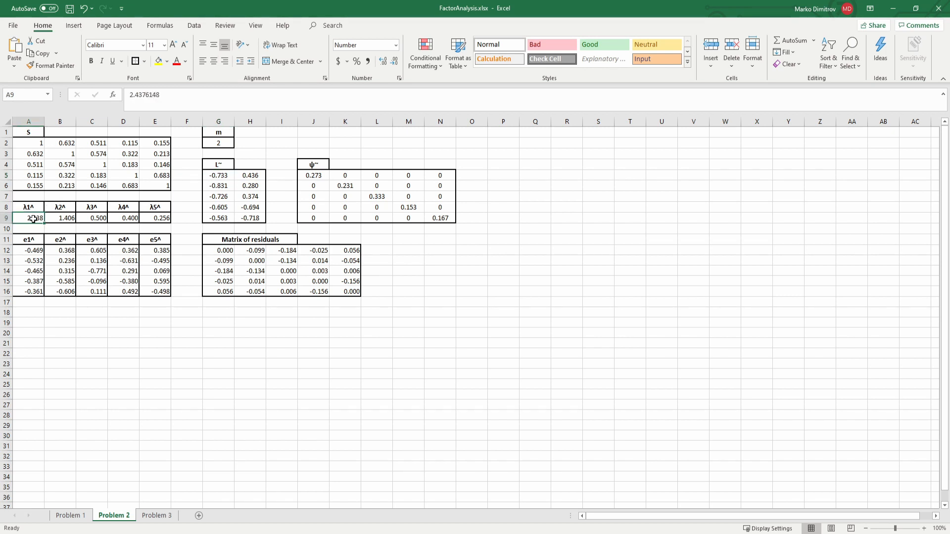
drag(26, 250, 28, 292)
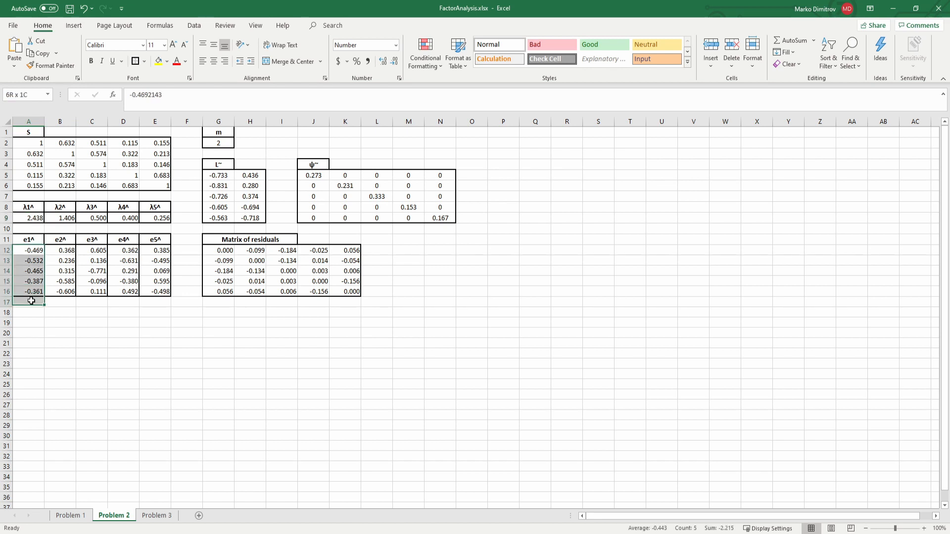
click(218, 176)
click(192, 102)
key(Escape)
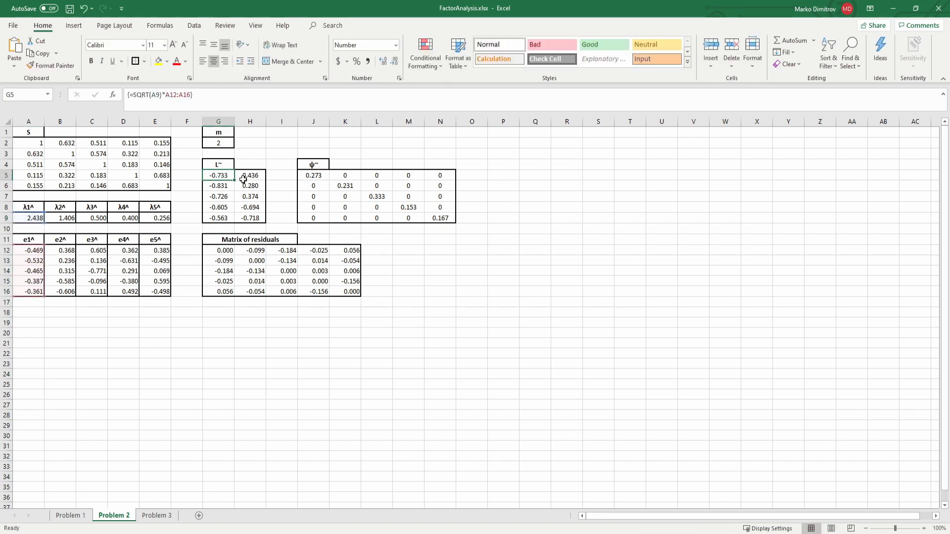
Step: Check the array formula for the second L~ column in H5, and review the m ≤ p condition in the Factor Analysis PDF
click(249, 176)
click(160, 110)
key(Escape)
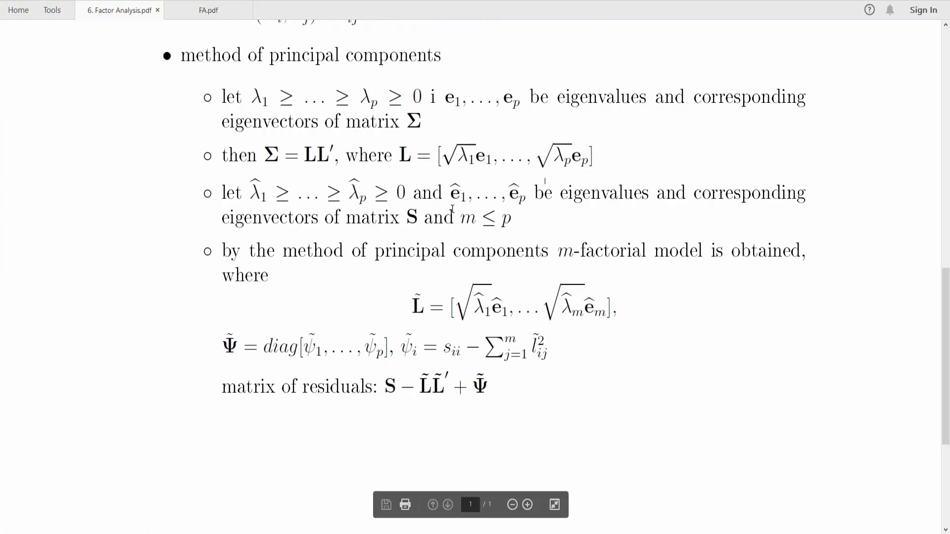
mouse_move(477, 220)
mouse_down()
mouse_move(452, 219)
mouse_move(464, 221)
mouse_up()
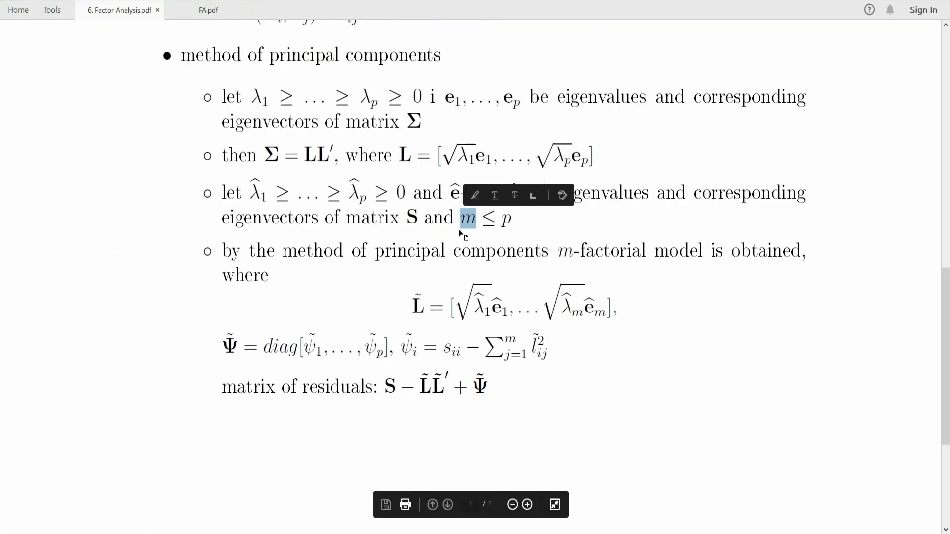
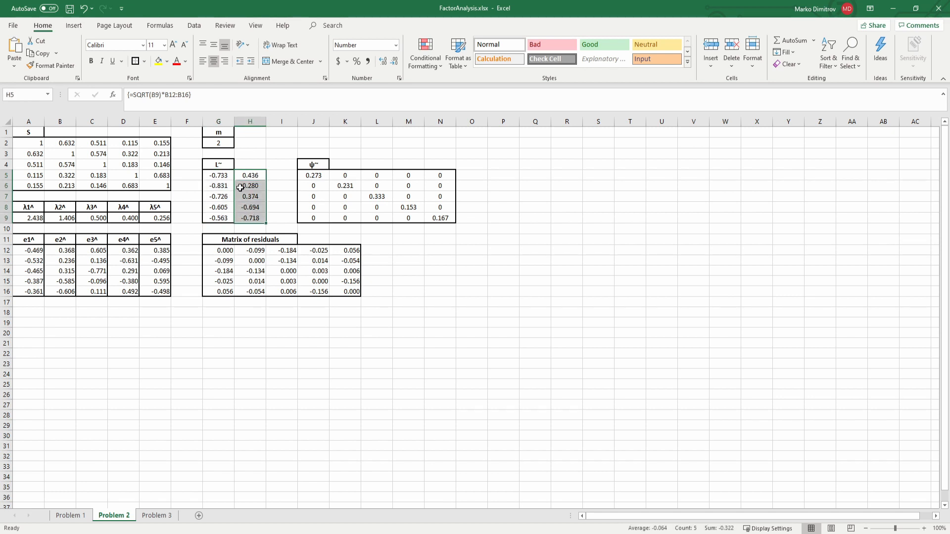
Step: Inspect the first-factor loadings of L~ one by one in G5:G9 on the Problem 2 sheet
click(218, 177)
click(220, 188)
click(219, 197)
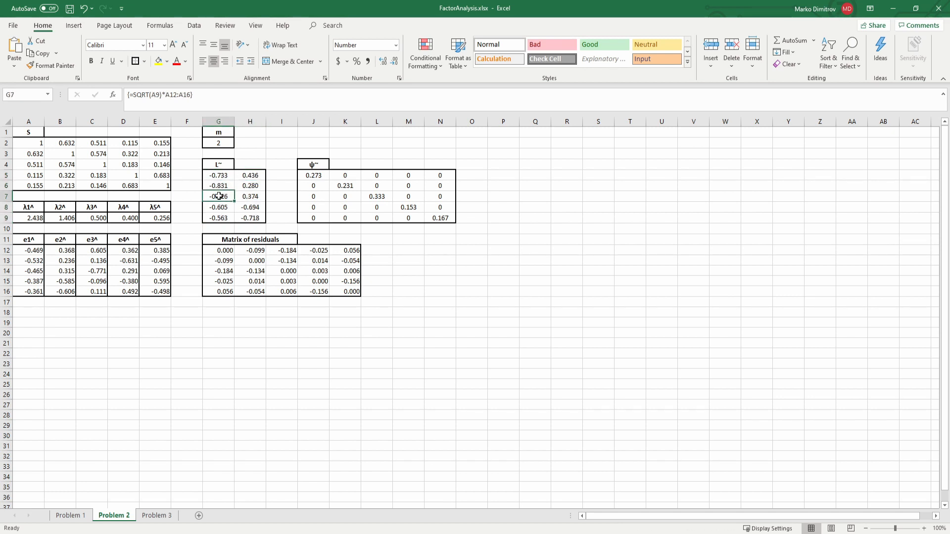
click(219, 208)
click(218, 216)
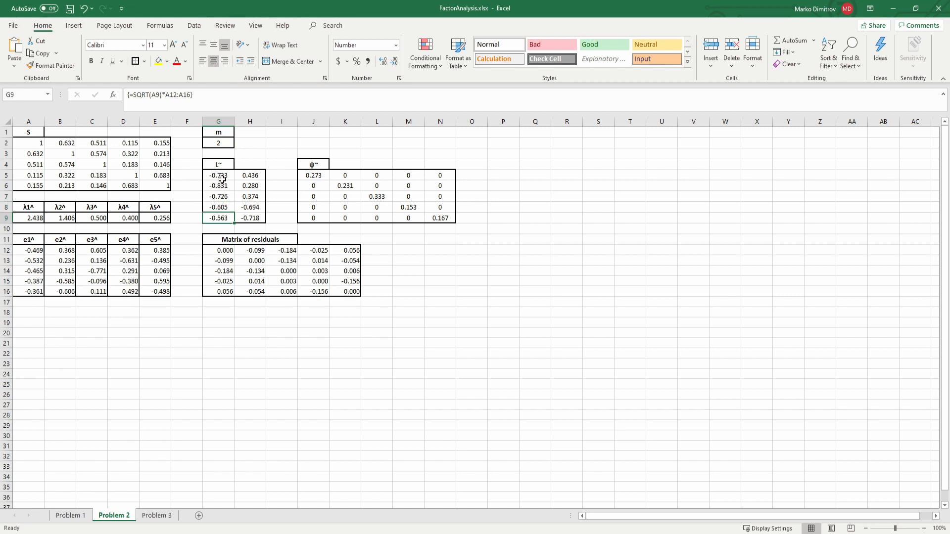
click(221, 177)
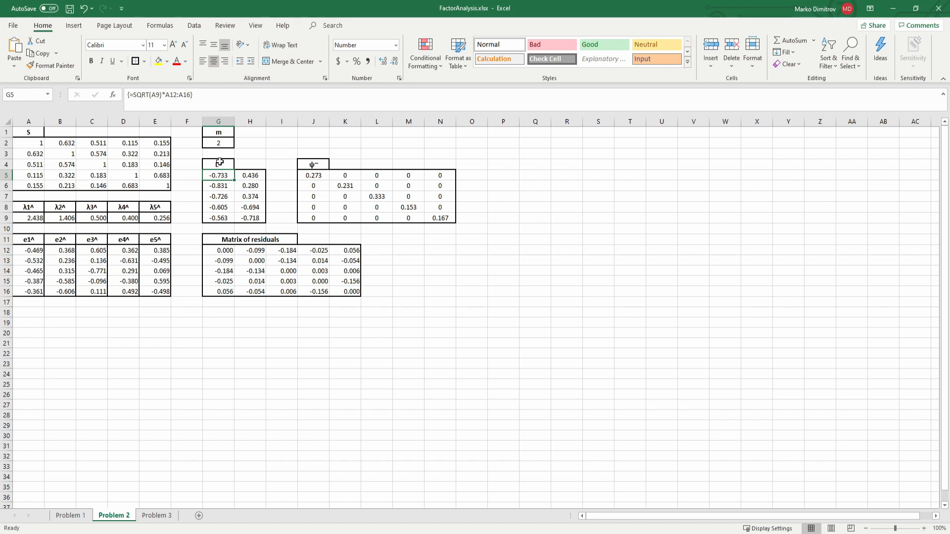
click(221, 187)
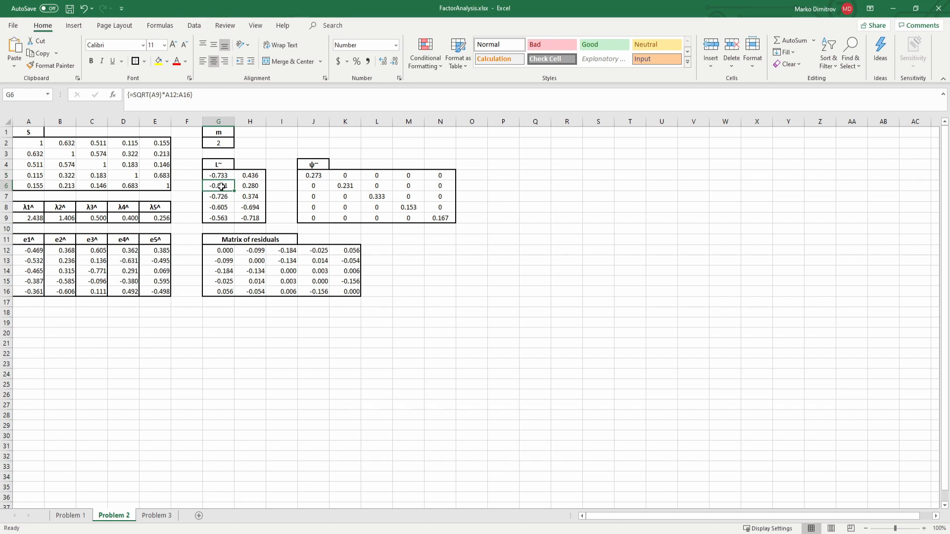
click(220, 197)
click(220, 206)
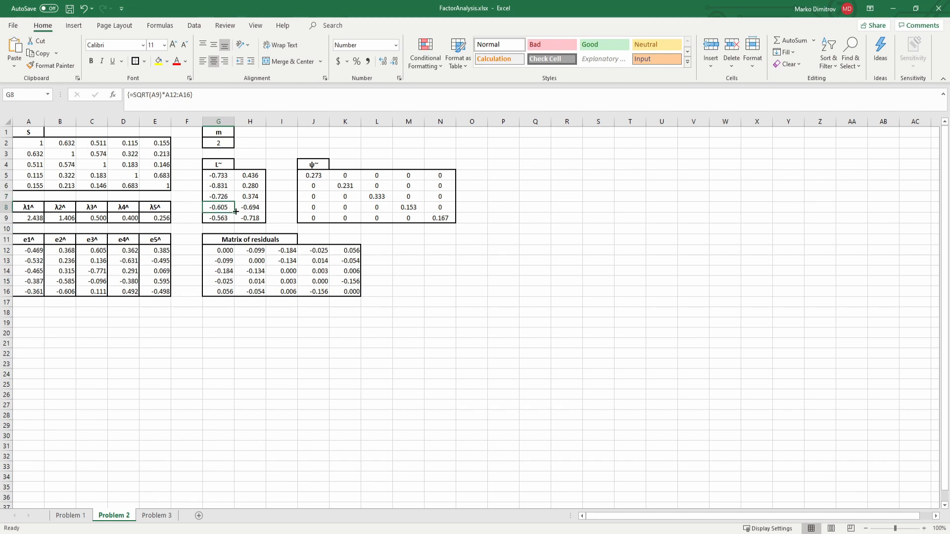
Step: Open the Problem 1 sheet and inspect the loadings in E2 and E3 for comparison
click(69, 518)
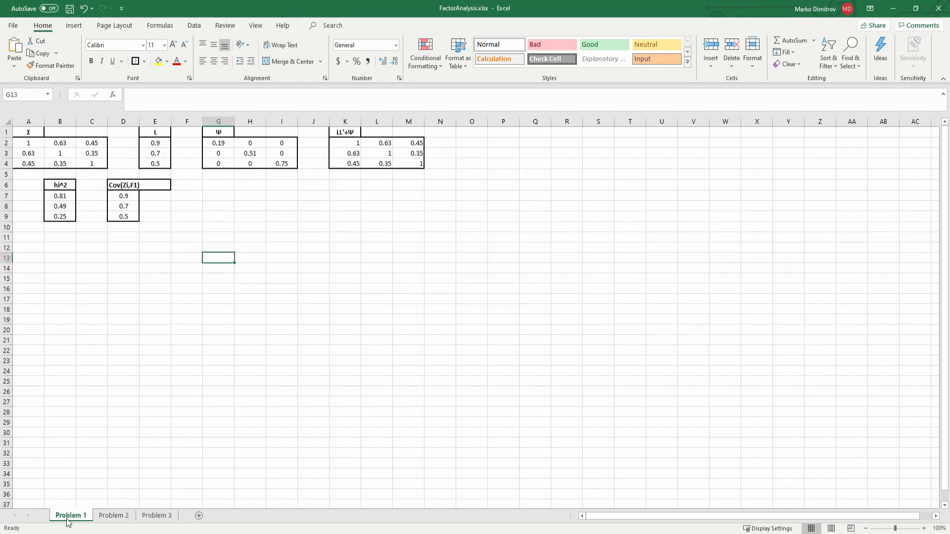
click(155, 144)
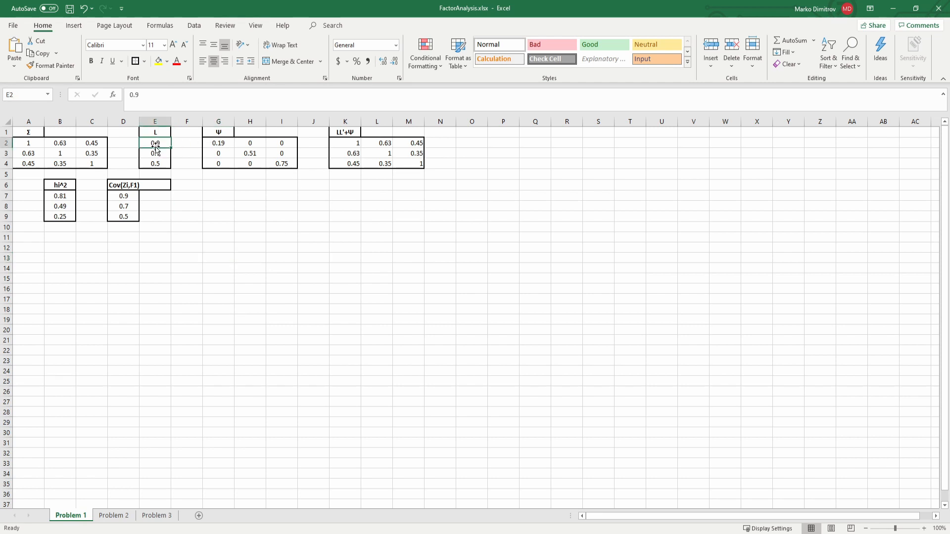
click(158, 155)
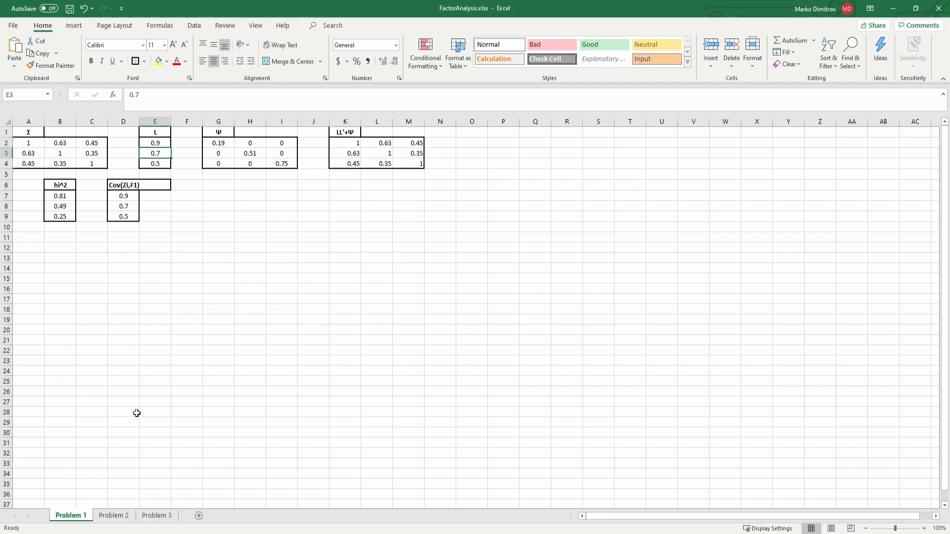
Step: Return to the Problem 2 sheet and inspect the L~ loadings in G8 and H7, selecting the full matrix G5:H9
click(111, 516)
click(236, 254)
click(232, 197)
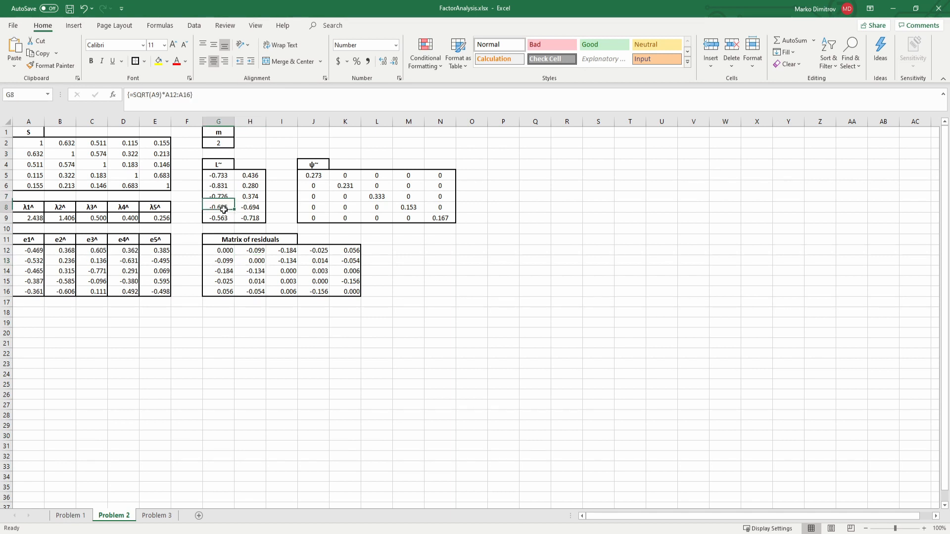
click(252, 198)
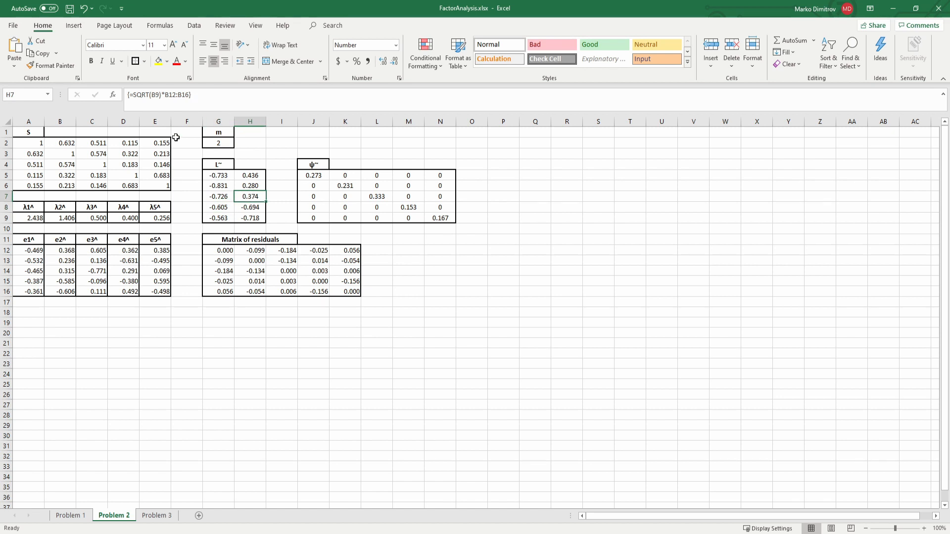
click(204, 97)
key(Escape)
drag(213, 176, 251, 221)
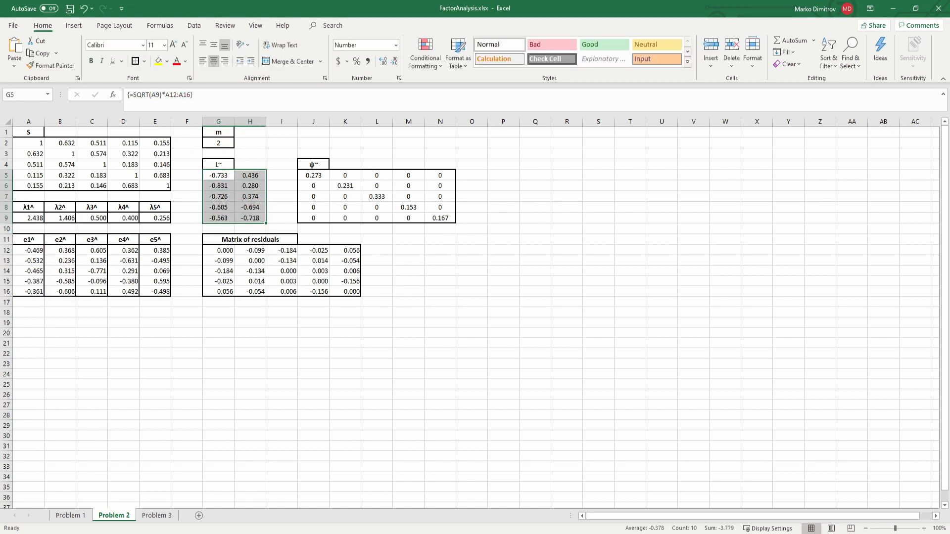
click(240, 323)
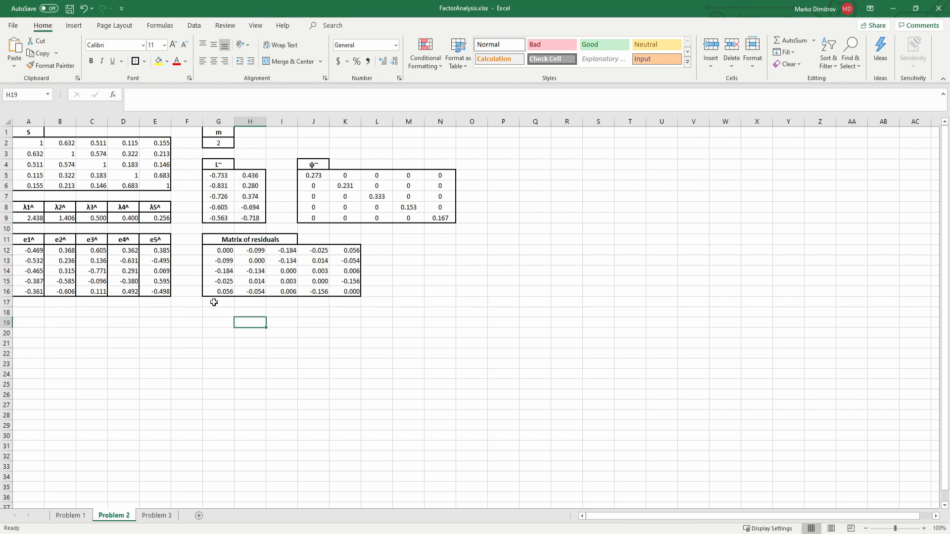
Step: Select the matrix of residuals G12:K16 and inspect its array formula from G13, leaving it as an array formula
drag(216, 251, 348, 292)
double_click(221, 259)
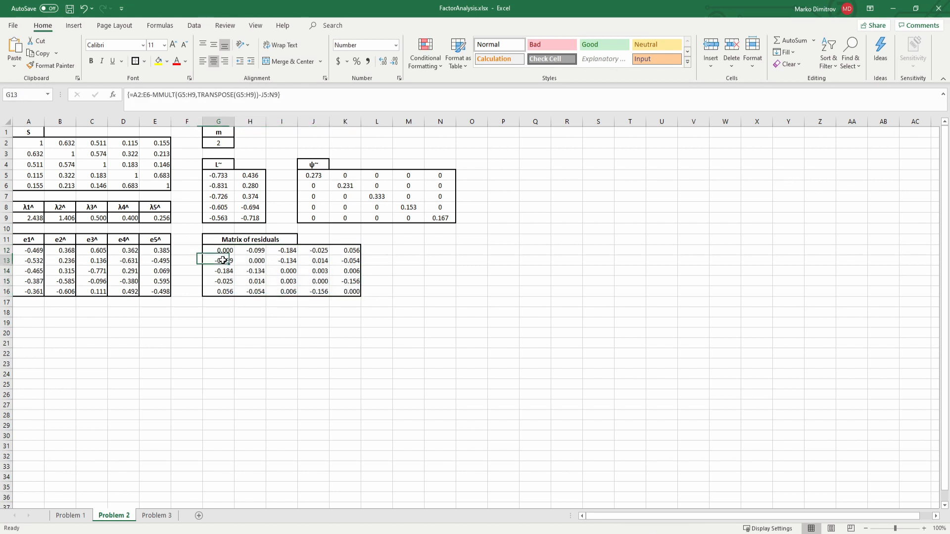
click(177, 95)
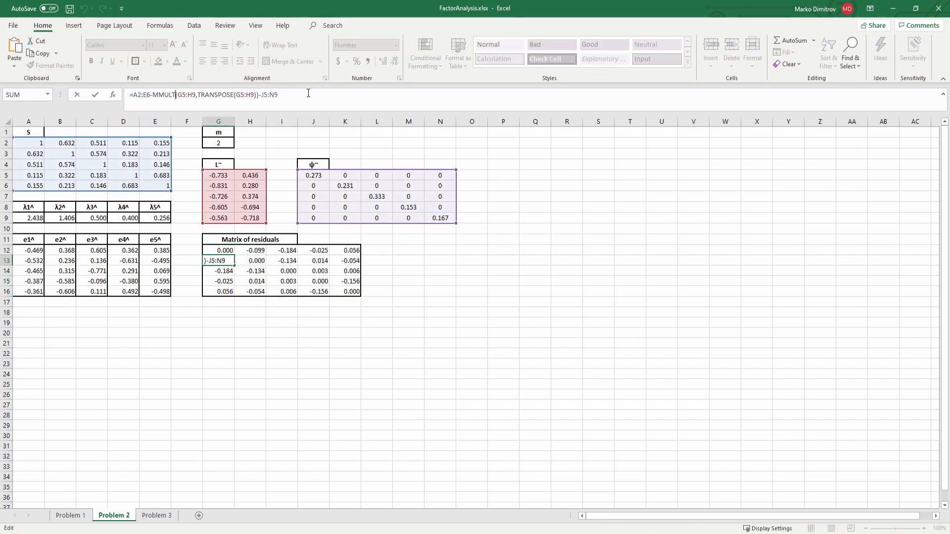
key(Return)
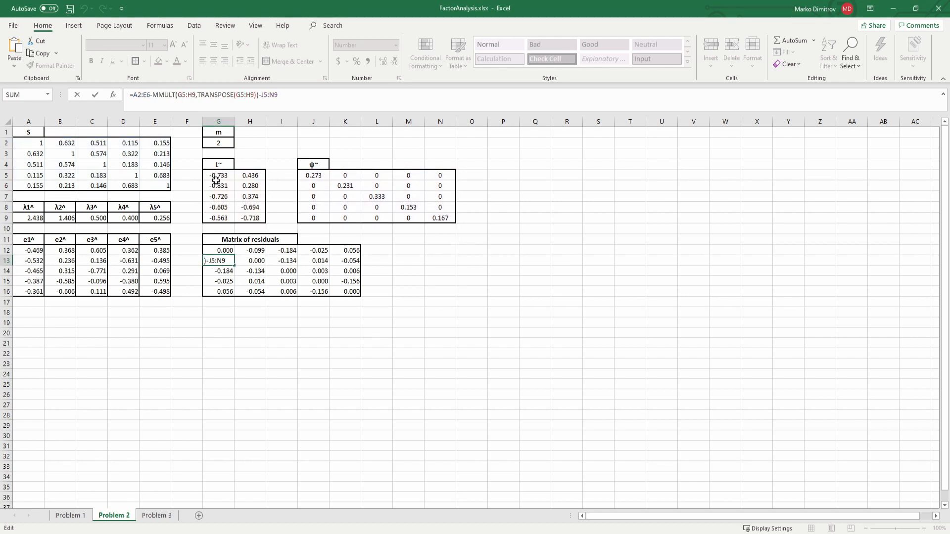
key(ctrl+shift+Return)
Step: Trace the L~ and ψ~ ranges, G5:H9 and J5:N9, against the residual array formula in G12
drag(218, 176, 246, 218)
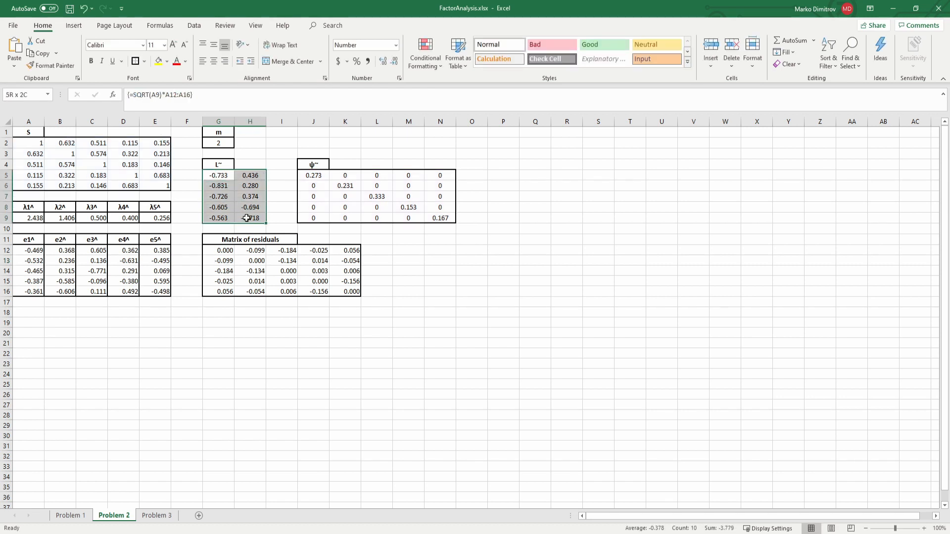
click(209, 189)
drag(214, 175, 242, 214)
drag(314, 176, 439, 218)
click(226, 251)
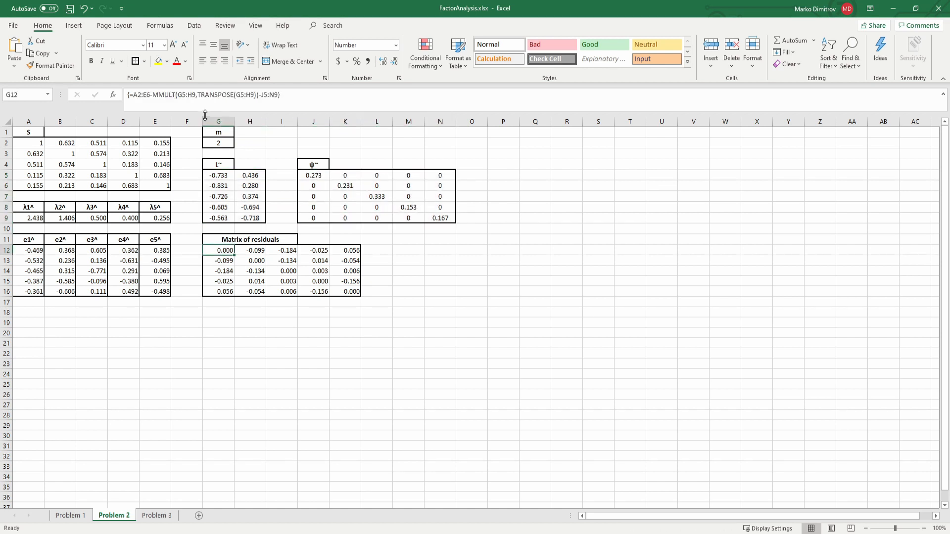
click(358, 100)
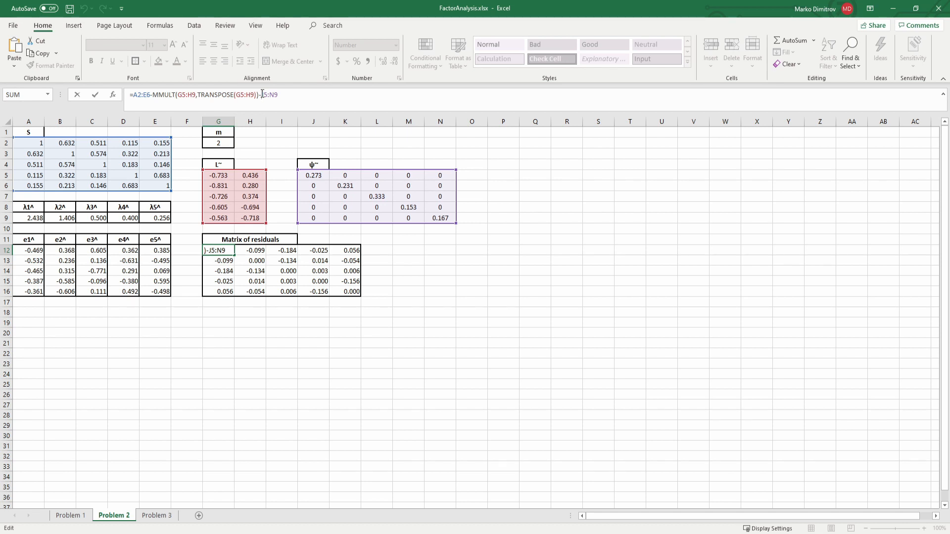
key(ctrl+shift+Return)
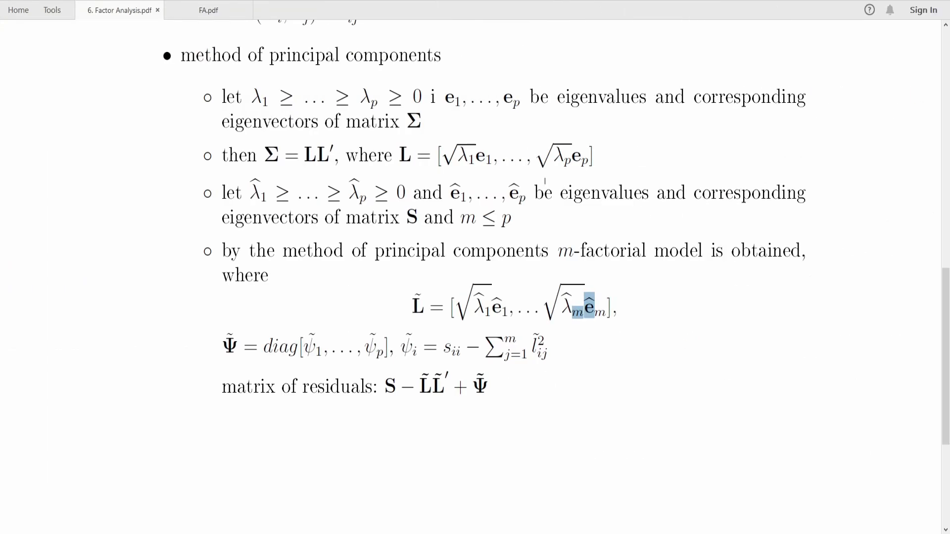
Step: Switch to the Factor Analysis PDF and examine the plus sign before Ψ~ in the matrix of residuals formula
mouse_move(475, 386)
mouse_down()
mouse_move(452, 387)
mouse_move(463, 386)
mouse_up()
click(459, 388)
click(461, 390)
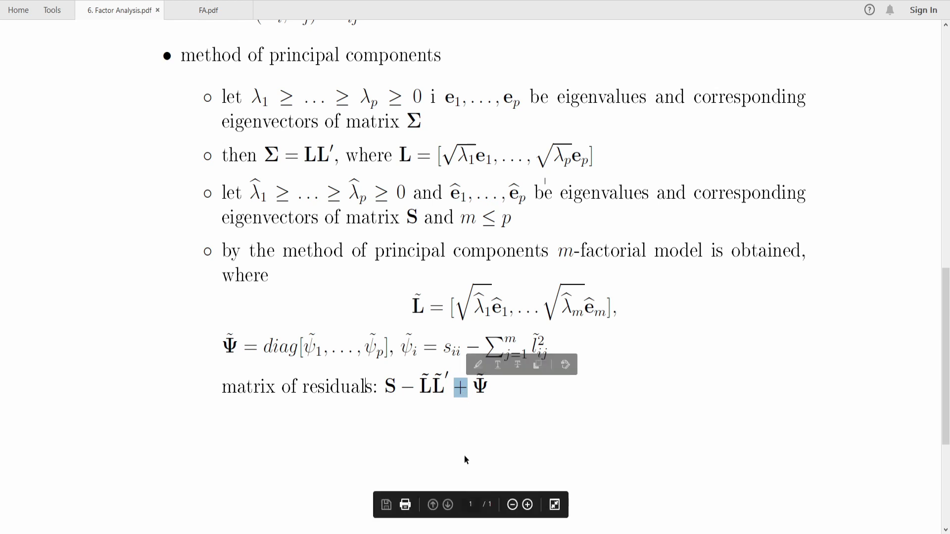
click(295, 529)
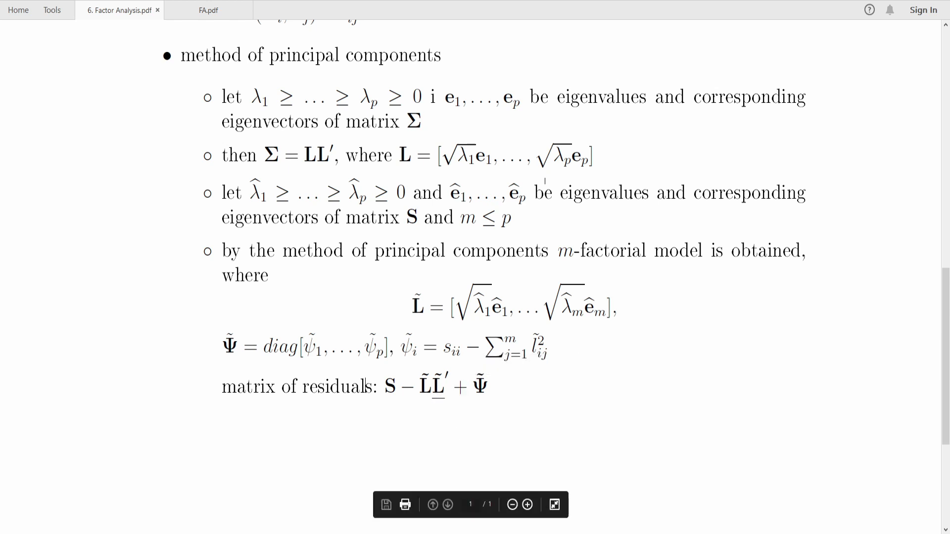
Step: Return to the FactorAnalysis workbook and review the matrix of residuals on the Problem 2 sheet
key(alt+Tab)
click(448, 300)
click(386, 263)
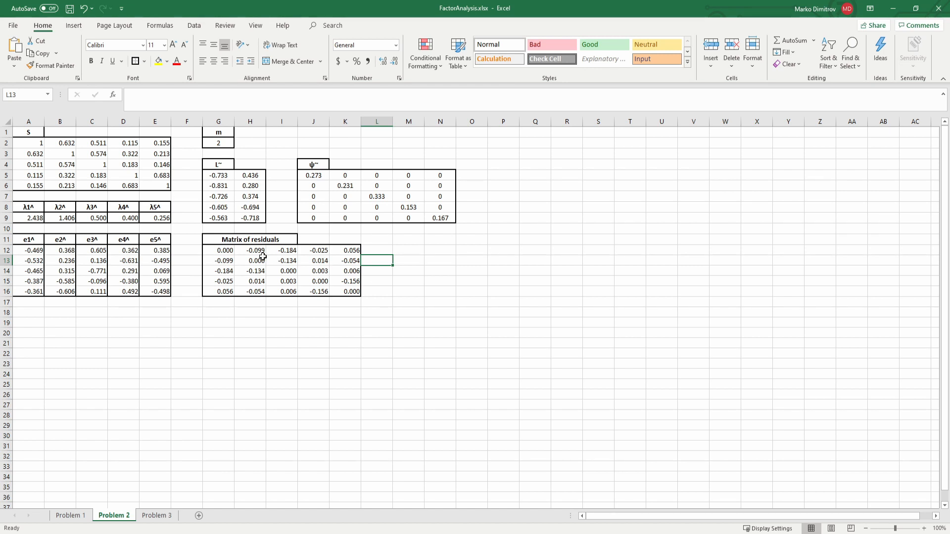
click(287, 301)
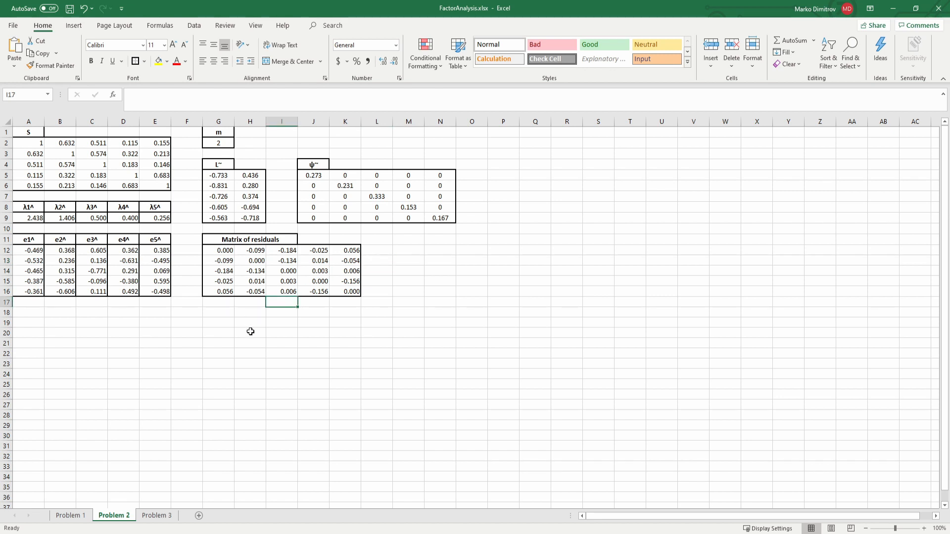
click(241, 365)
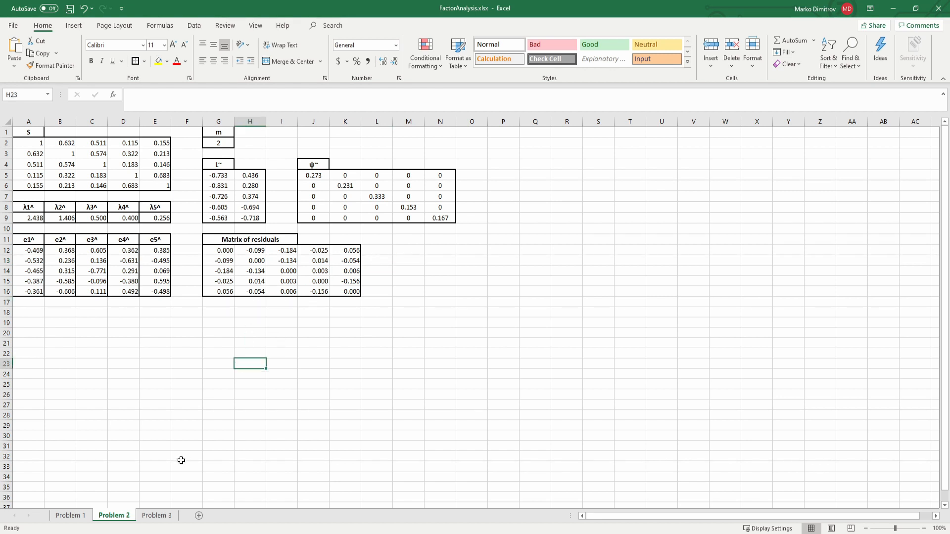
Step: Examine the number of factors m in G2 in relation to the matrix S in A2:E6
click(222, 142)
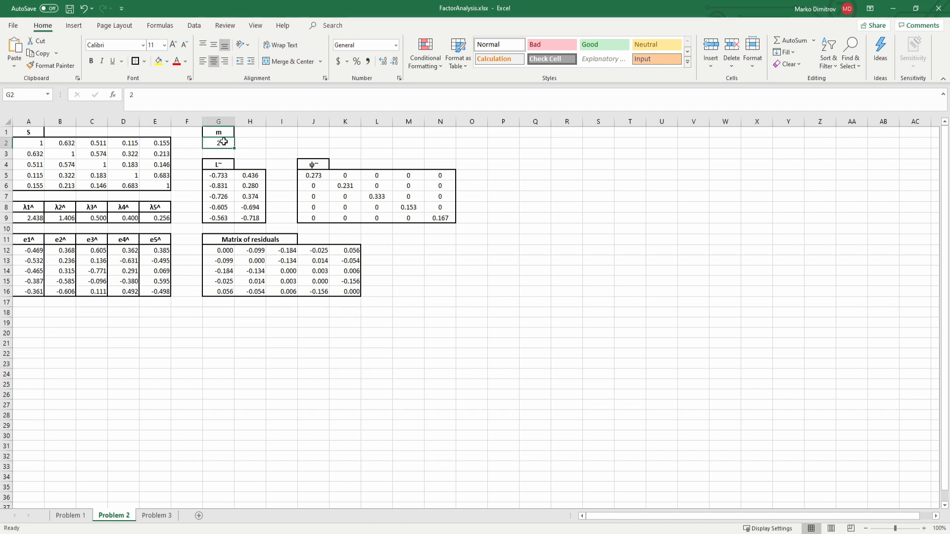
click(249, 142)
click(211, 142)
click(254, 151)
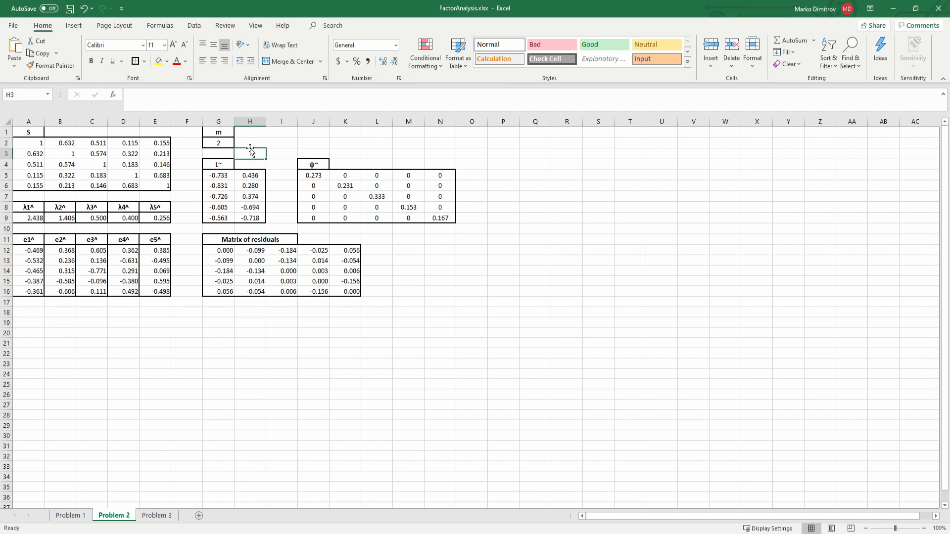
click(228, 144)
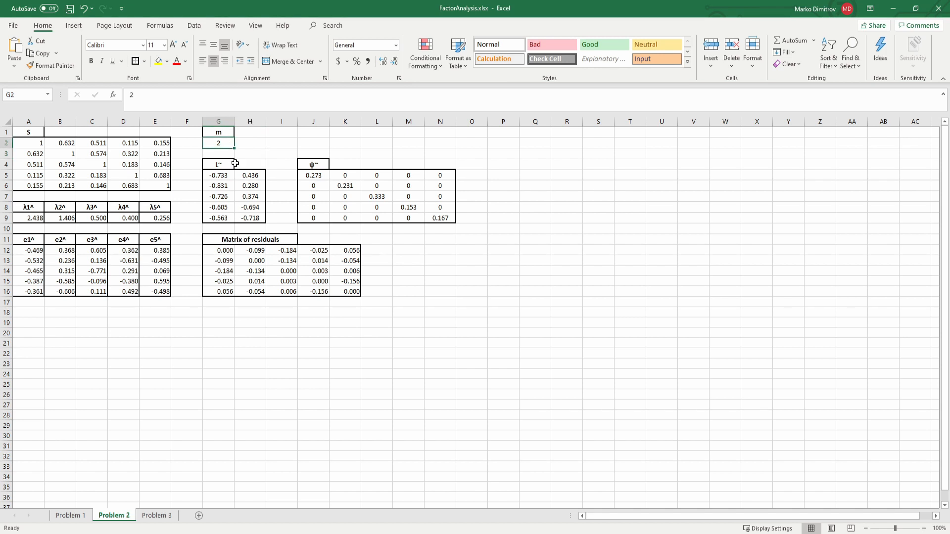
click(241, 144)
click(213, 141)
drag(168, 149, 45, 191)
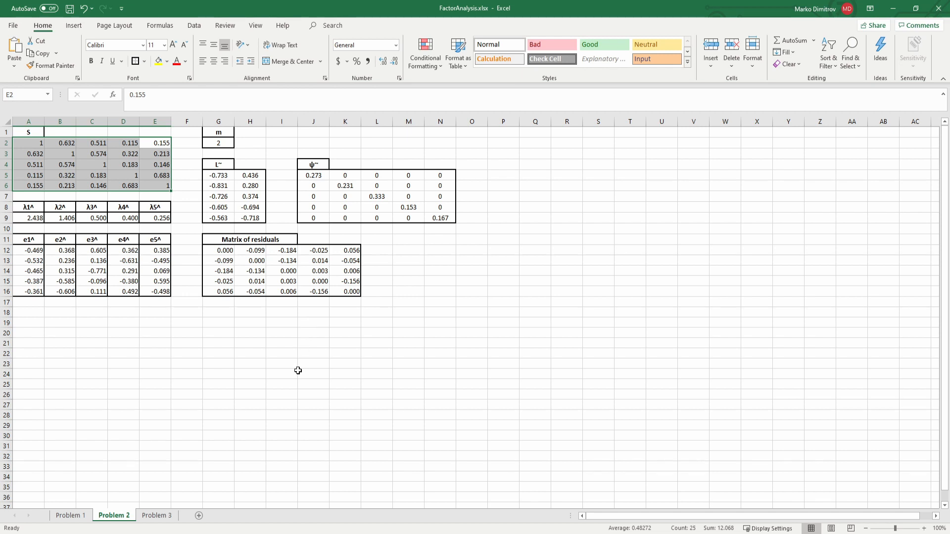
click(225, 144)
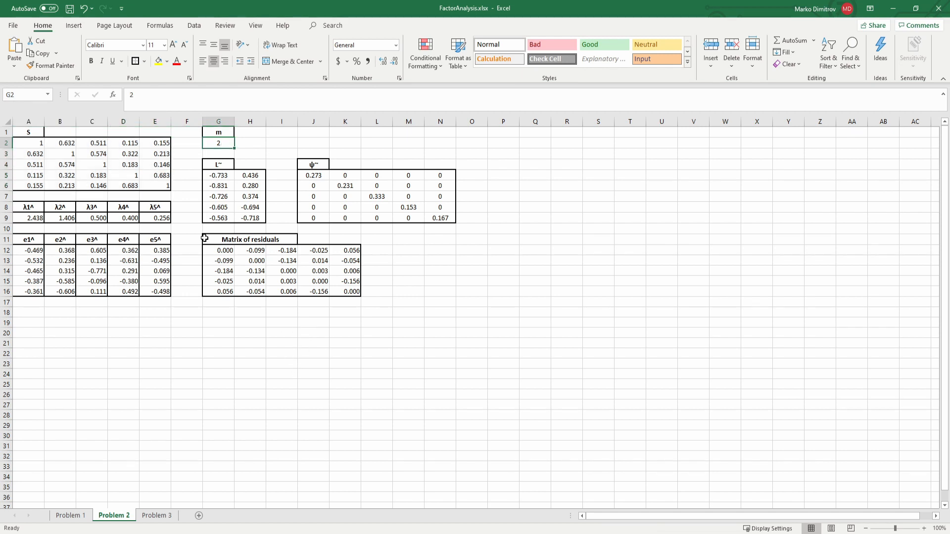
click(267, 330)
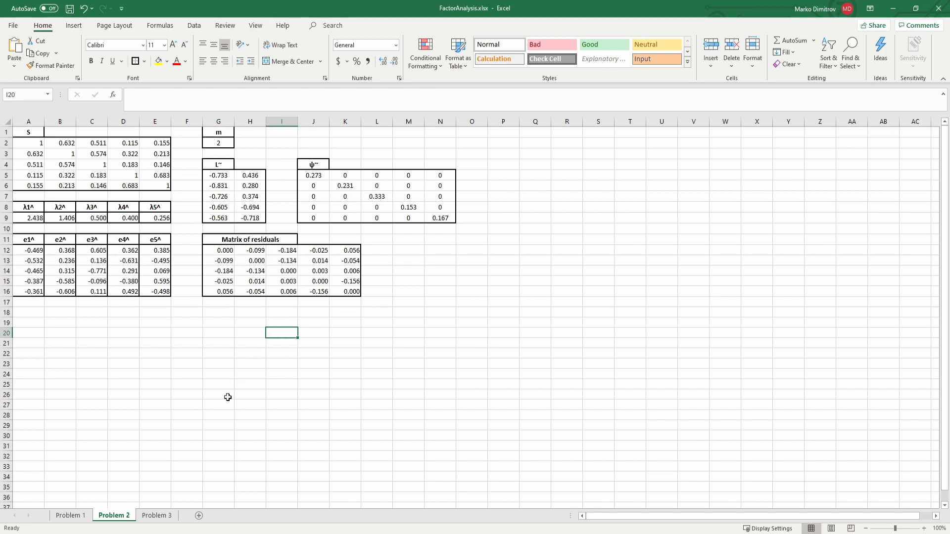
Step: Open the Problem 3 sheet at 85% zoom and review the variable headings X1 to X7
click(154, 505)
click(157, 458)
click(154, 516)
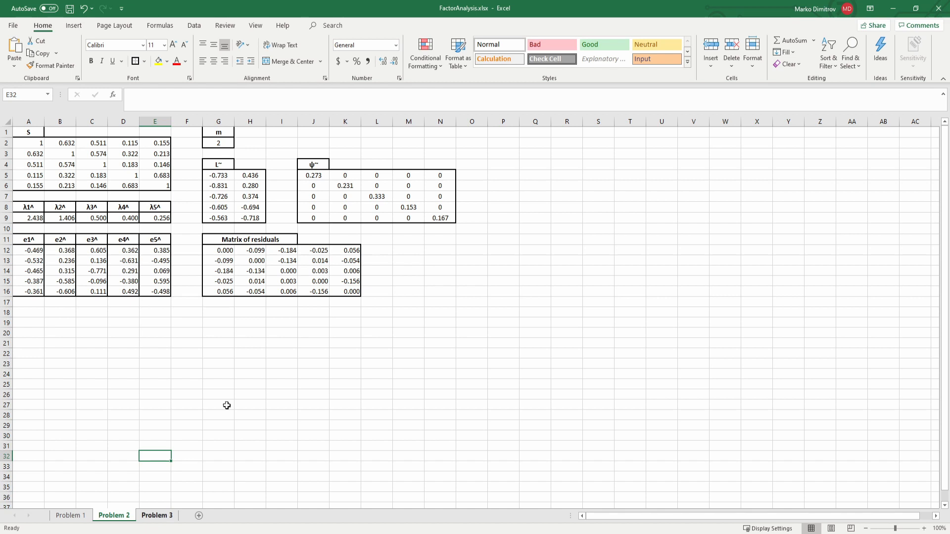
scroll(185, 231, up, 5)
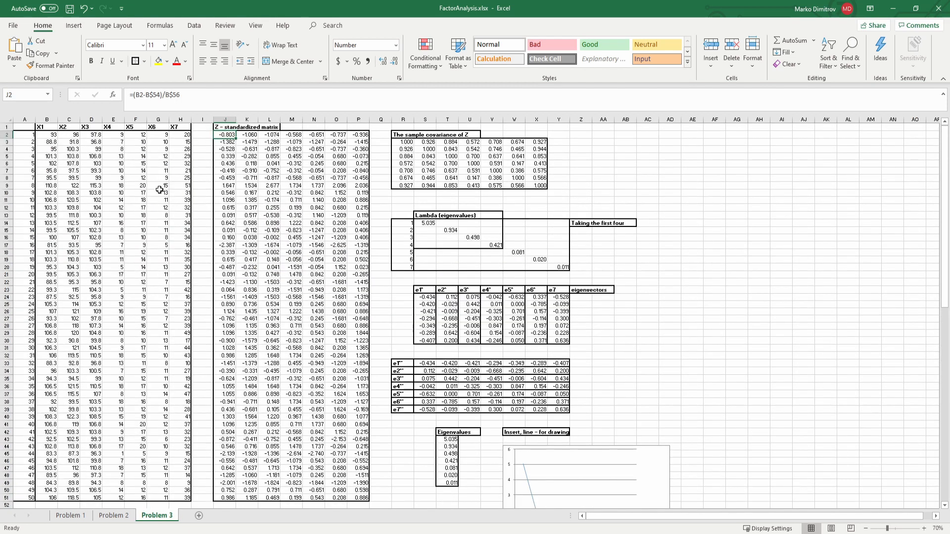
scroll(157, 192, up, 1)
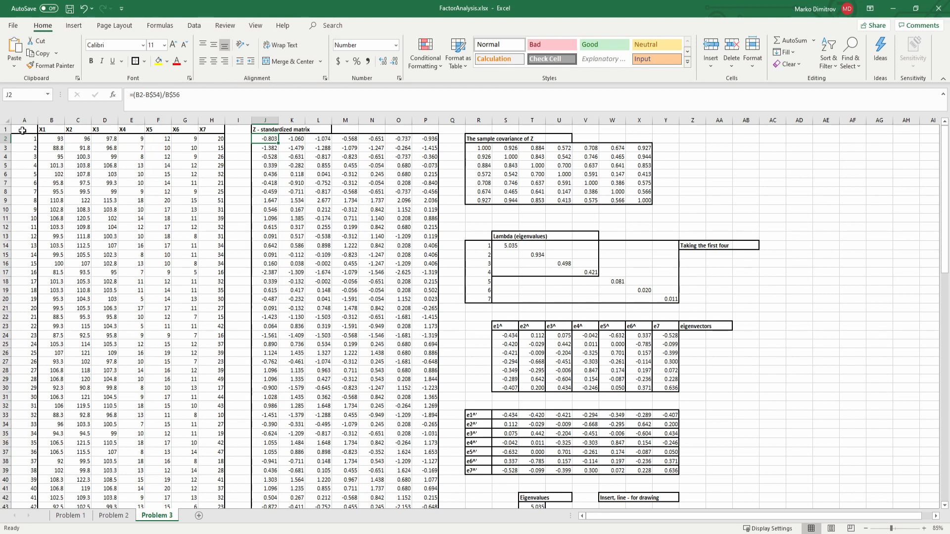
drag(44, 130, 212, 129)
click(174, 164)
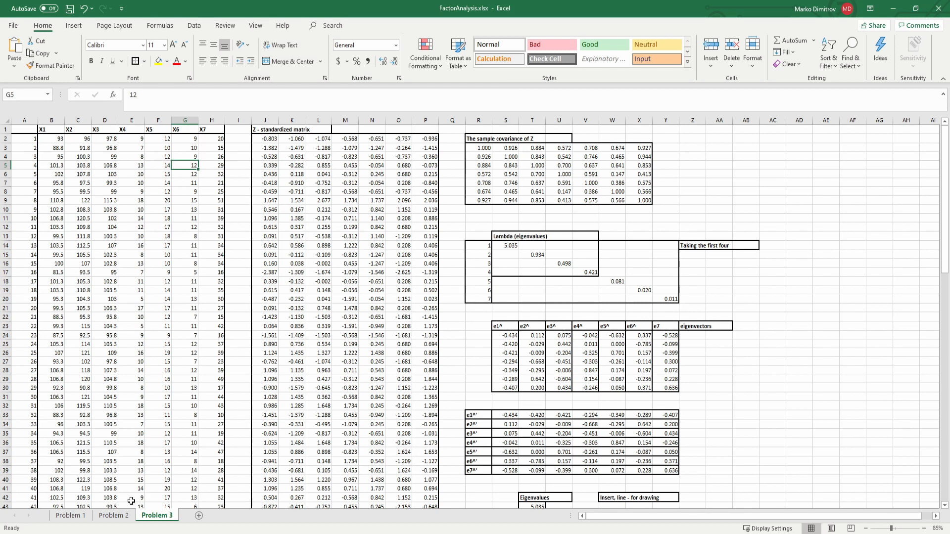
Step: Revisit the Problem 1 and Problem 2 sheets briefly and return to the Problem 3 sheet
click(79, 516)
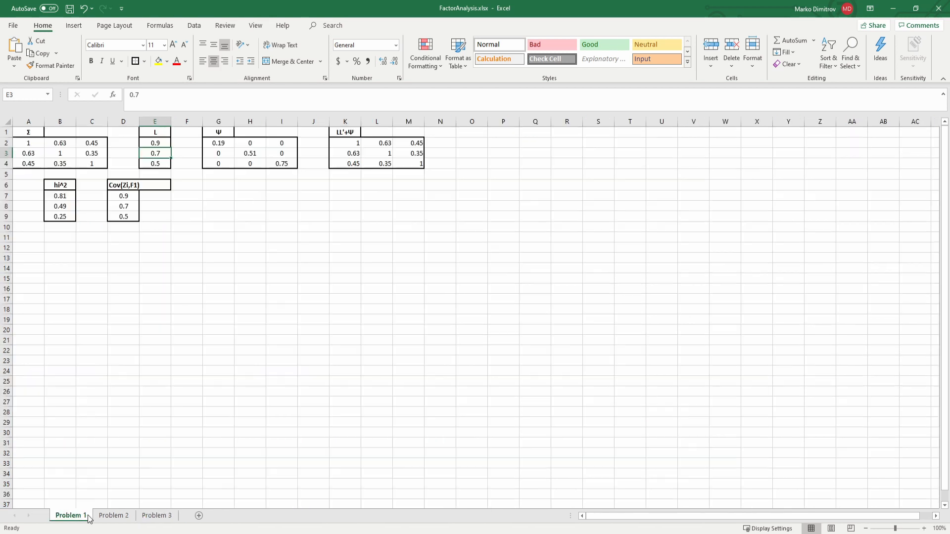
click(115, 518)
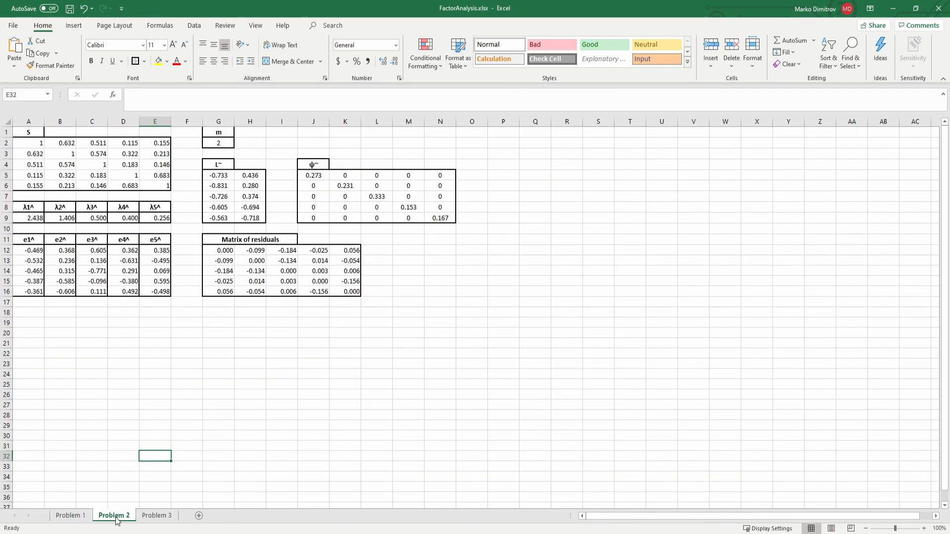
click(167, 520)
click(233, 173)
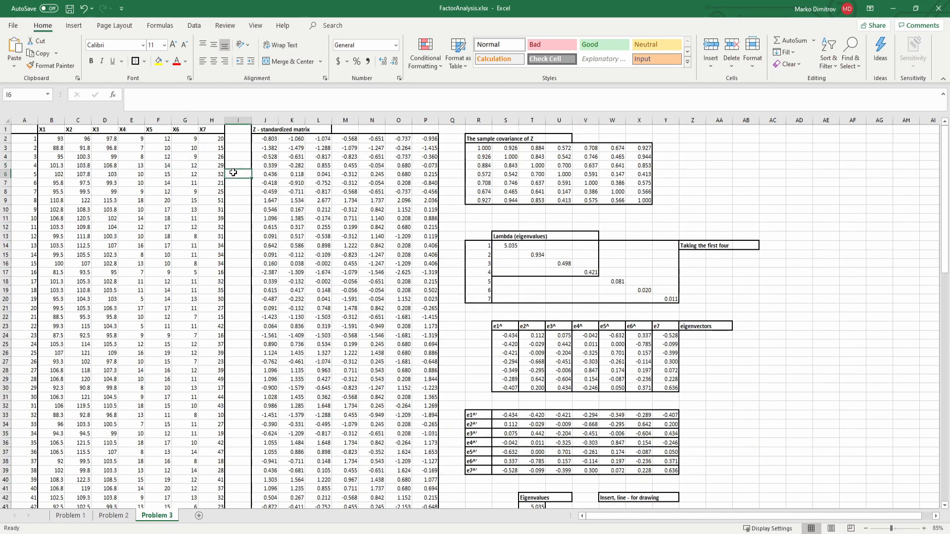
Step: Look through the raw data rows for X1 to X7 and select the first observation's values in B2:G2
scroll(225, 178, down, 1)
scroll(220, 188, up, 1)
scroll(231, 226, down, 3)
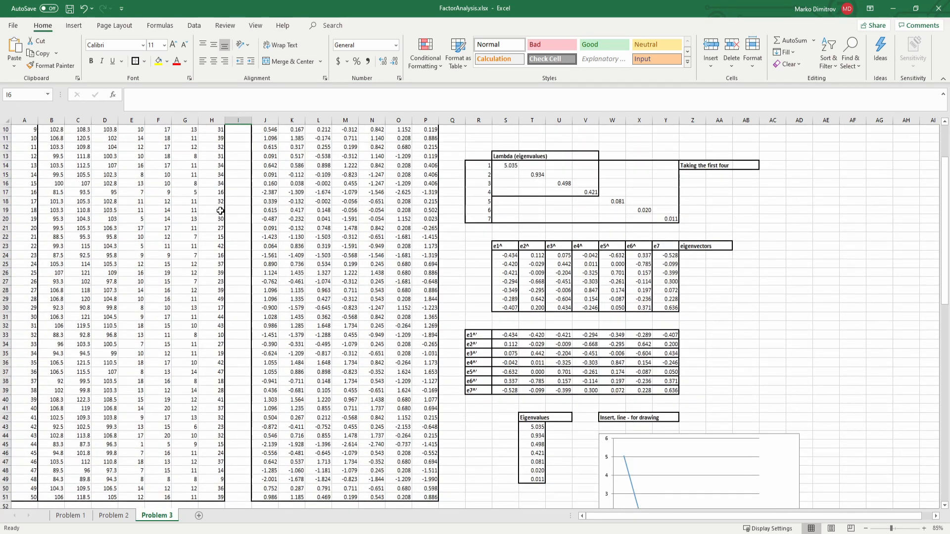
scroll(225, 210, up, 3)
scroll(69, 168, down, 4)
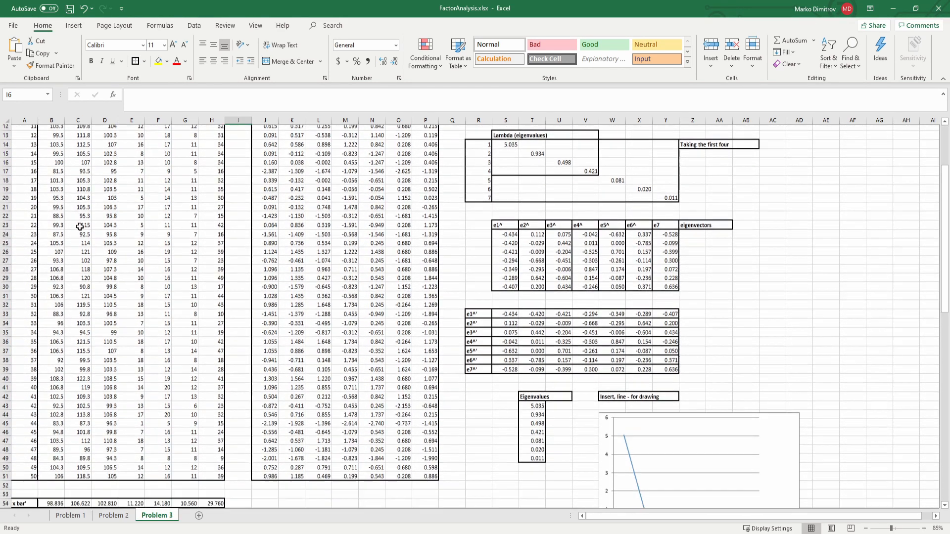
scroll(77, 263, up, 4)
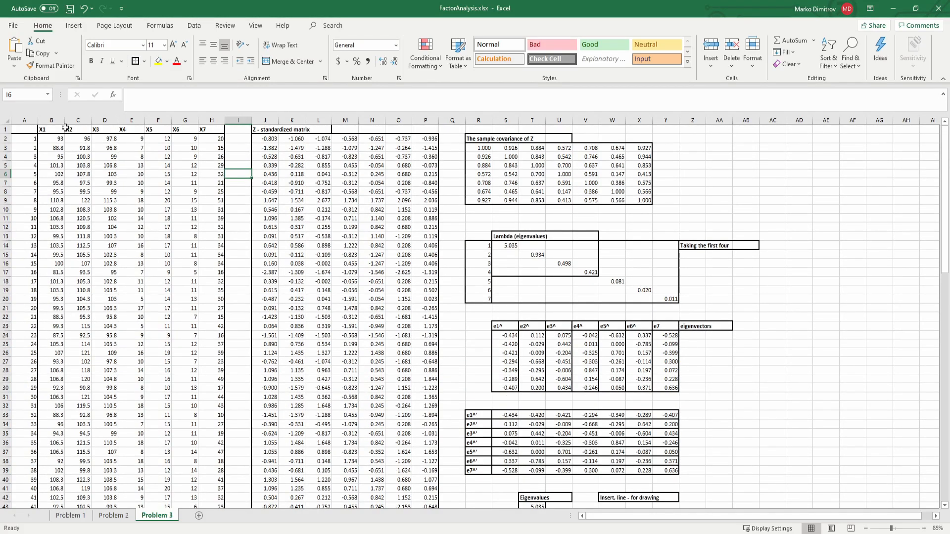
drag(47, 139, 184, 139)
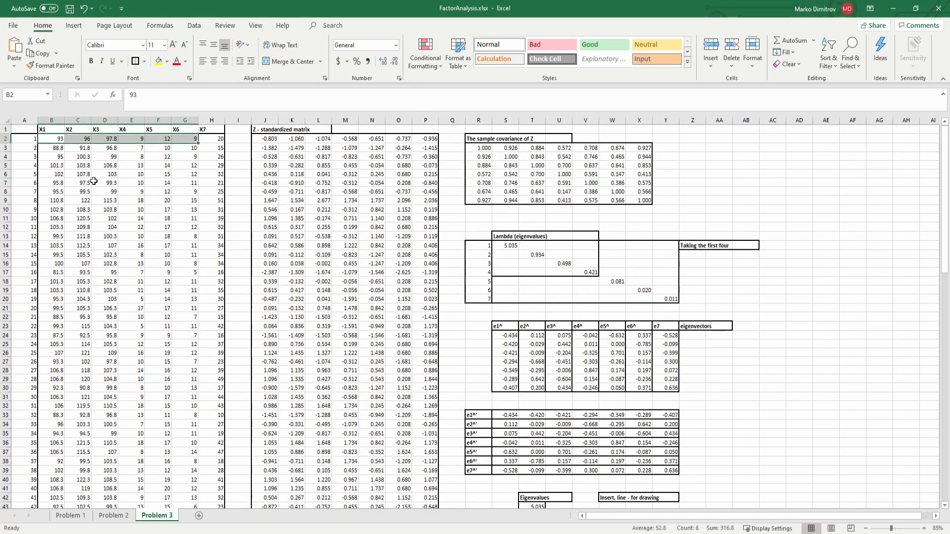
Step: Inspect individual values scattered across the raw data table, ending with the X4 value in E14
click(101, 182)
click(73, 207)
click(140, 200)
click(82, 209)
click(140, 228)
click(98, 234)
click(81, 236)
click(124, 246)
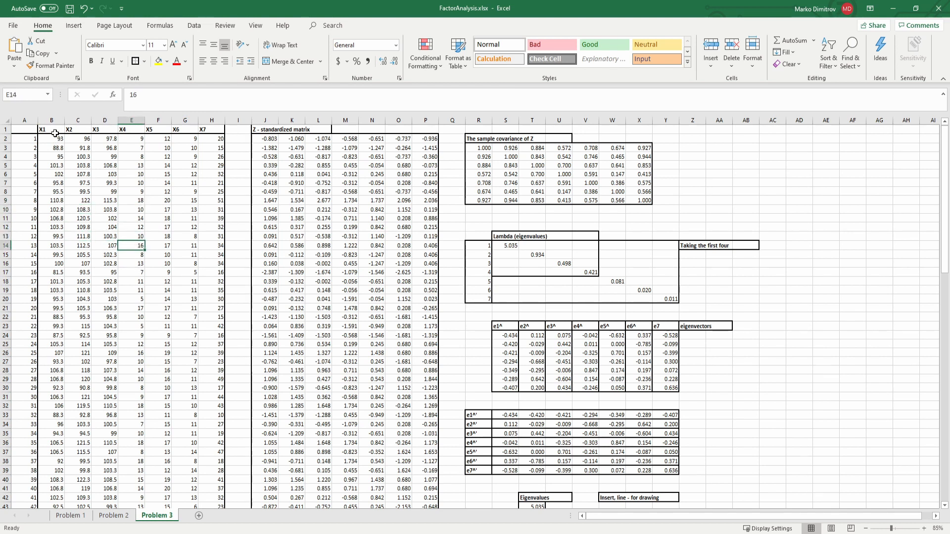
Step: Inspect several observations in the X1 column, from B2 down to B15
click(59, 140)
click(58, 173)
click(59, 192)
click(58, 140)
click(57, 253)
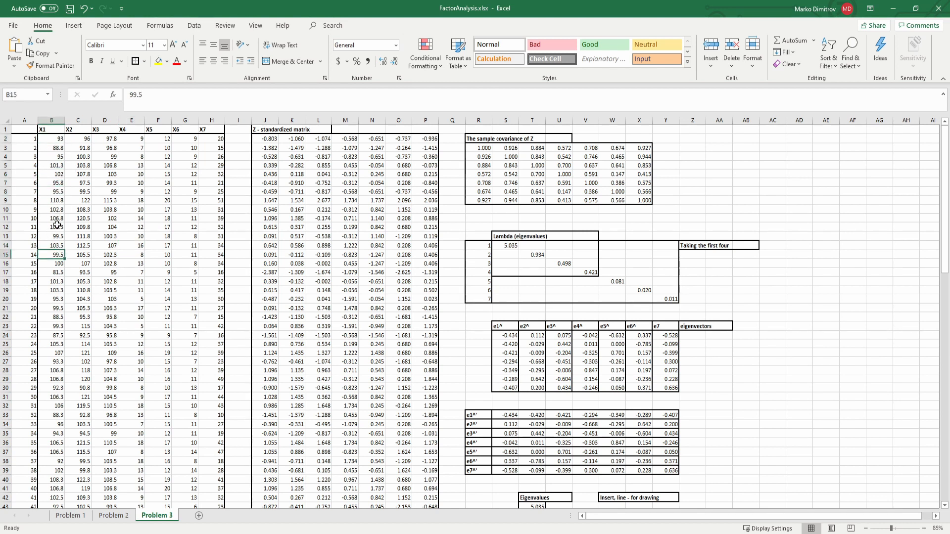
Step: Inspect the X1 and X2 raw data columns, ending on the X2 value in C4
click(59, 120)
click(78, 120)
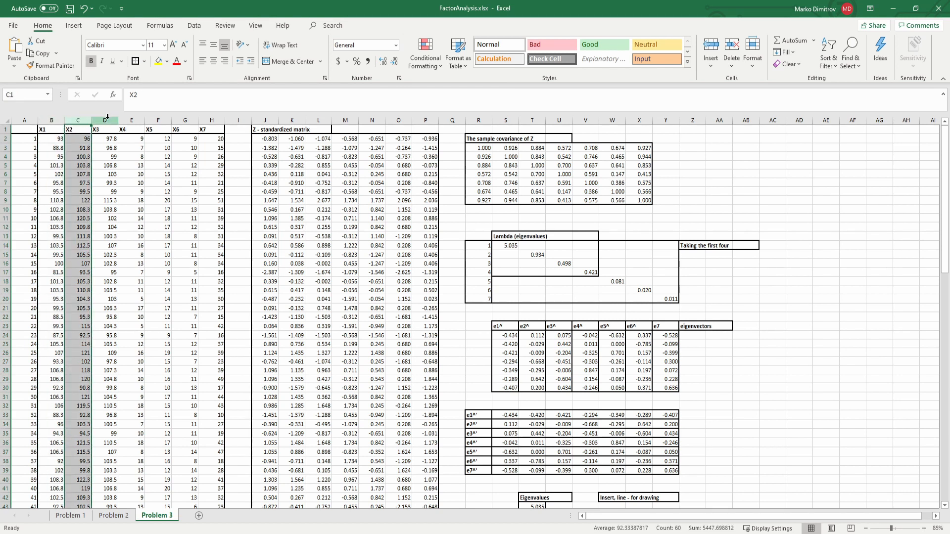
click(72, 155)
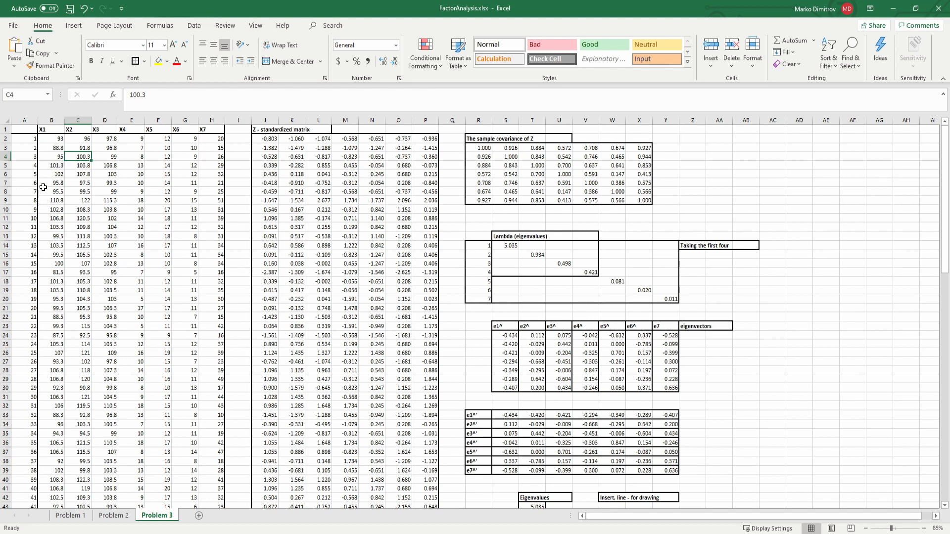
Step: Examine the X1 standard deviation formula in B56, highlighting its population suffix, and re-enter it as an array formula
scroll(46, 193, down, 3)
scroll(49, 300, down, 5)
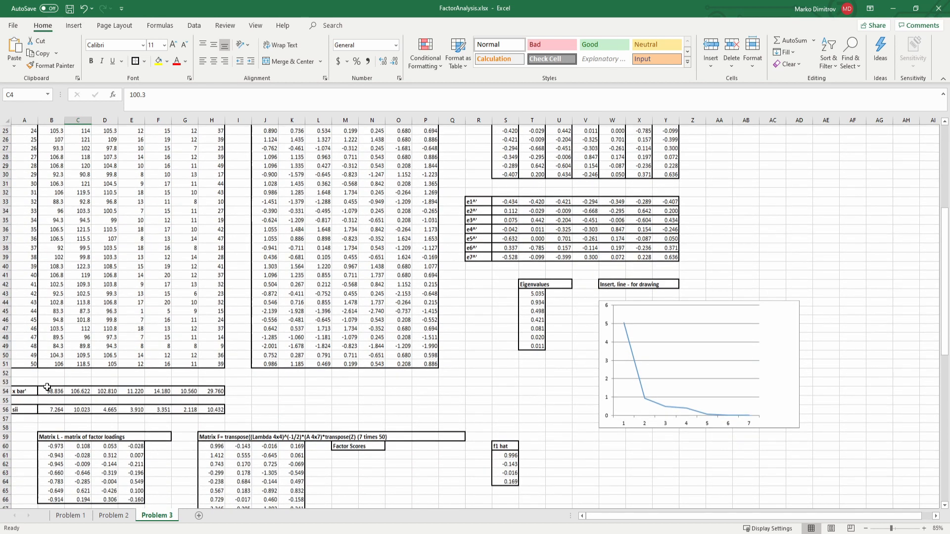
click(54, 409)
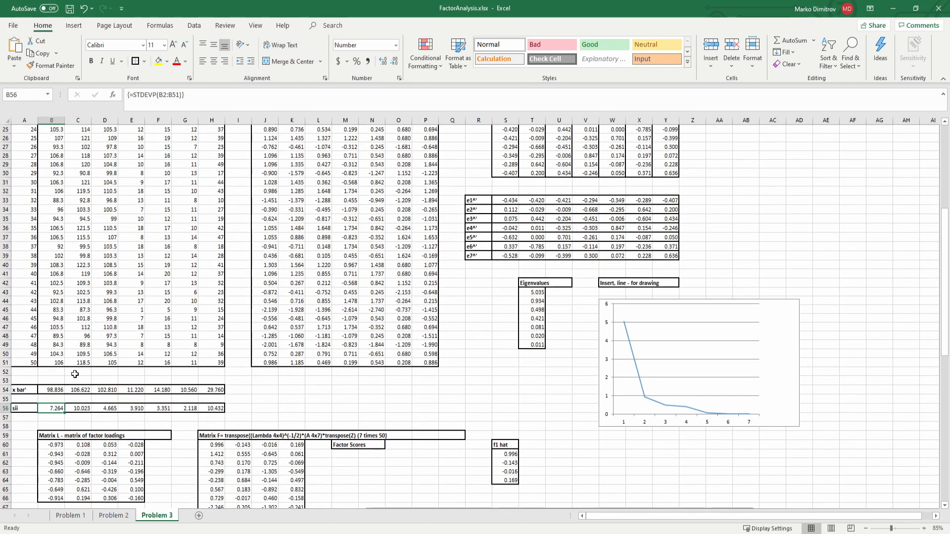
click(182, 95)
drag(153, 95, 158, 98)
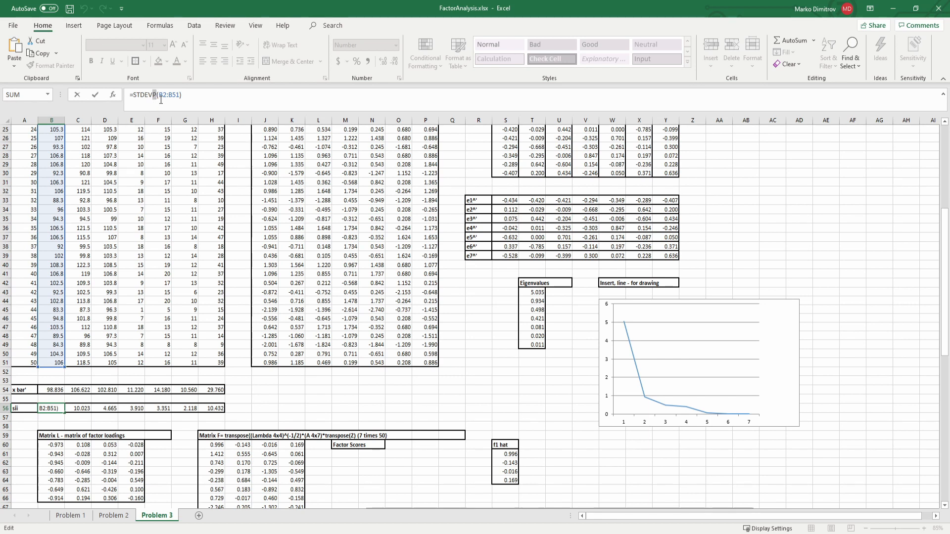
key(BackSpace)
key(ctrl+shift+Return)
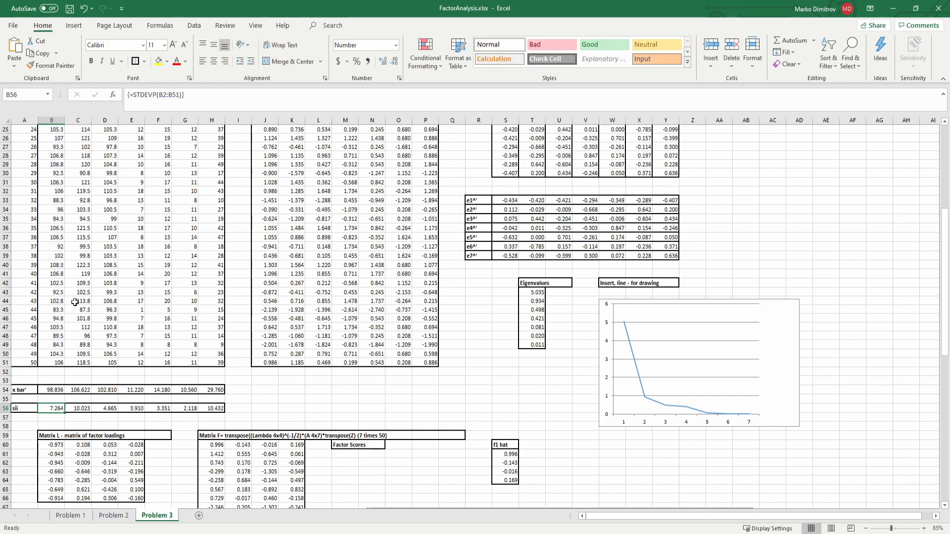
Step: Examine the average formulas along the x bar row, starting from B54
click(55, 390)
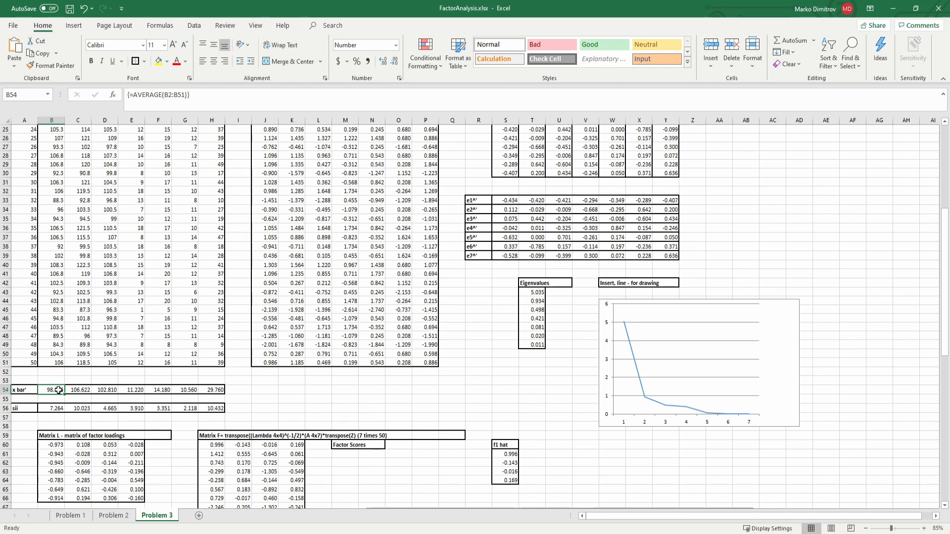
key(Right)
key(Right)
key(Right)
key(Right)
key(Right)
key(Right)
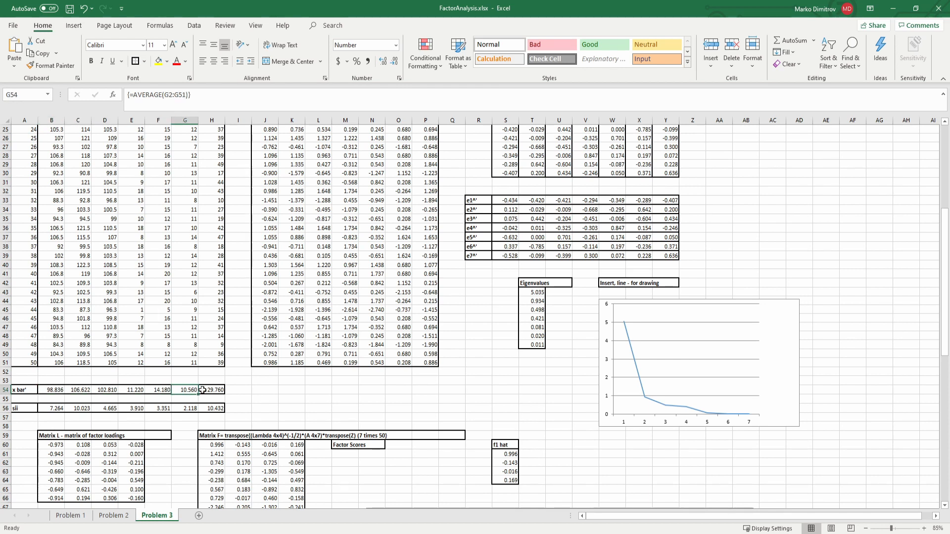
Step: Examine the standard deviation formulas along the sii row, from B56 to G56
click(47, 409)
key(Right)
key(Right)
key(Right)
key(Right)
key(Right)
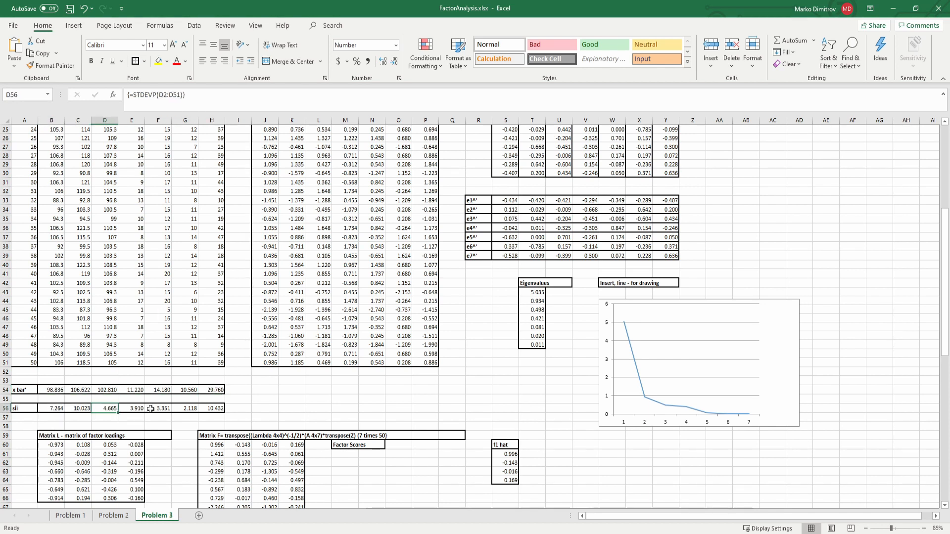
Step: Examine the standardization formula in J2 against the mean and standard deviation rows, then inspect K2 in the Z matrix
scroll(277, 205, up, 8)
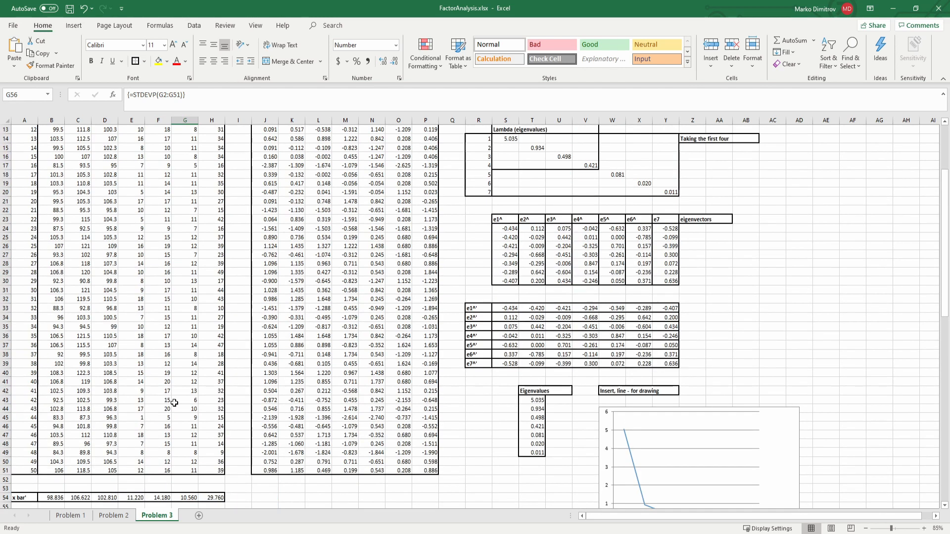
click(259, 135)
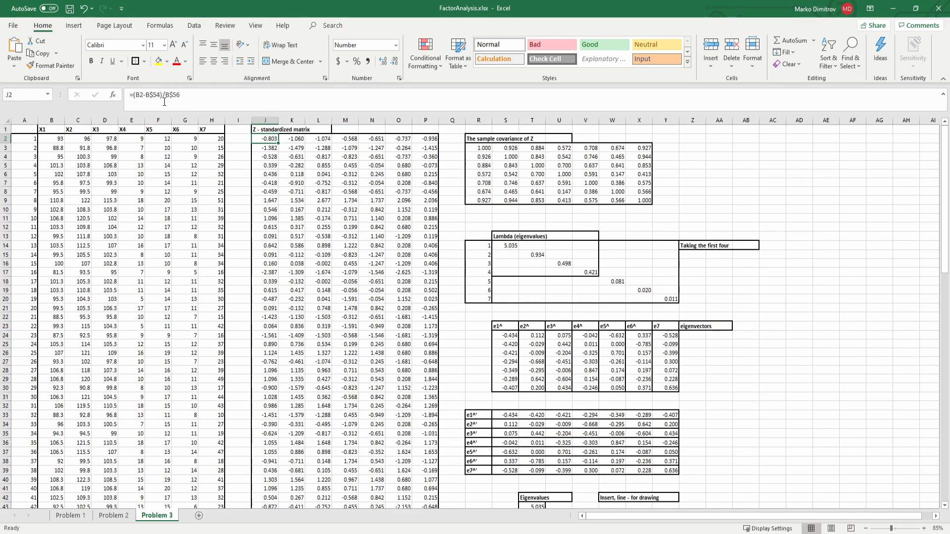
scroll(125, 277, down, 6)
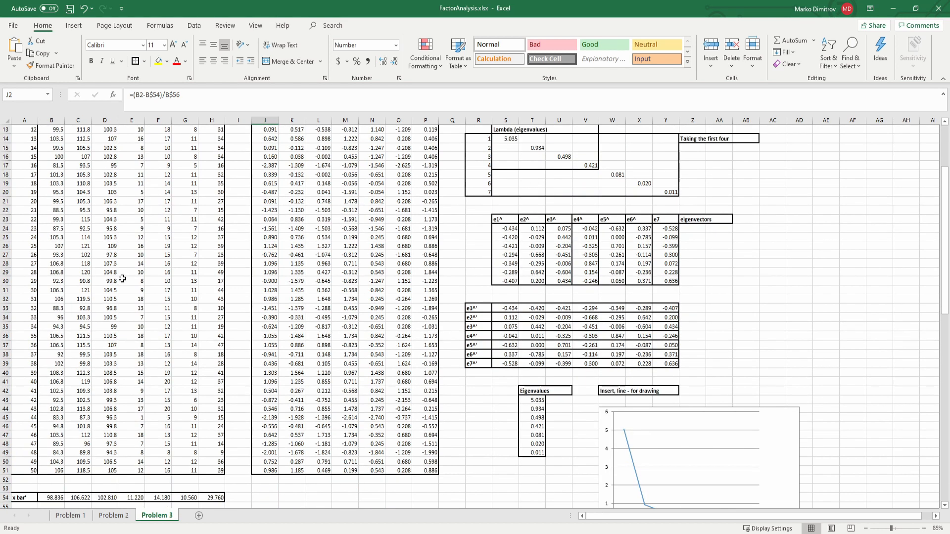
click(57, 462)
scroll(261, 336, up, 6)
click(291, 140)
Step: Compare scattered raw data values, ending with F14, against the x bar row and inspect the standardized value in M4
click(82, 226)
click(134, 244)
click(60, 193)
click(160, 247)
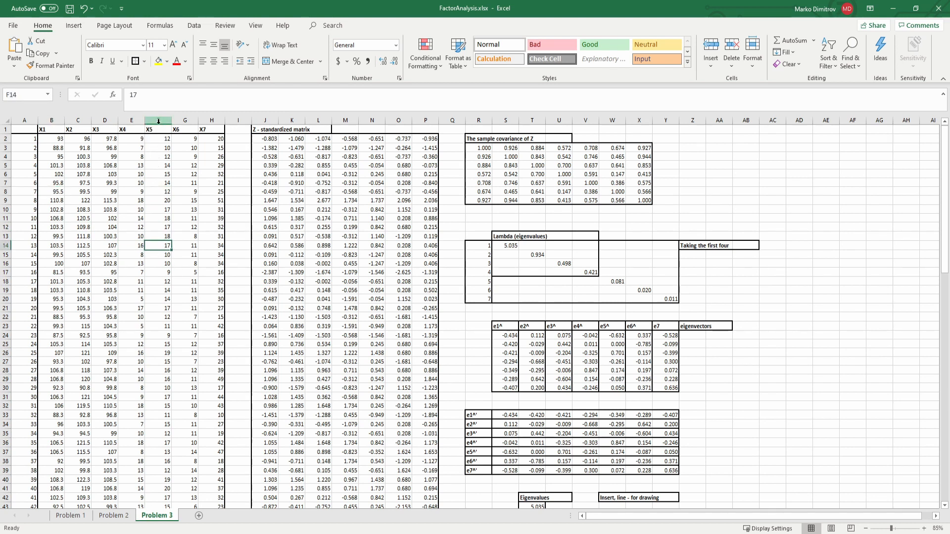
scroll(154, 252, down, 4)
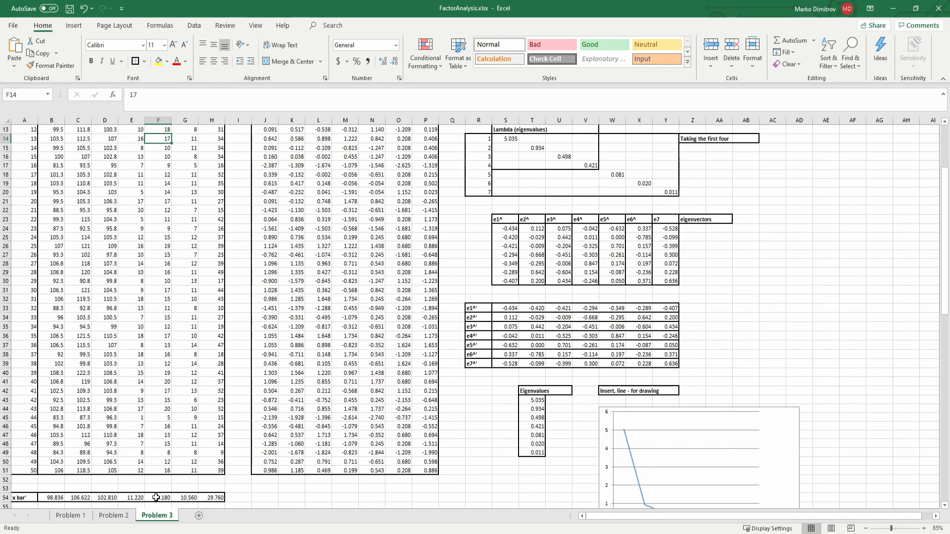
scroll(156, 498, down, 2)
scroll(183, 485, up, 6)
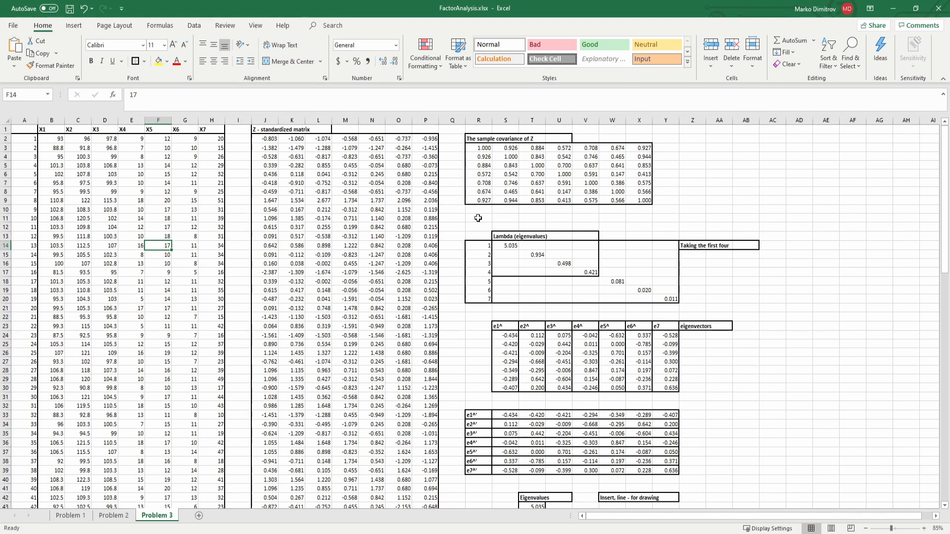
click(341, 157)
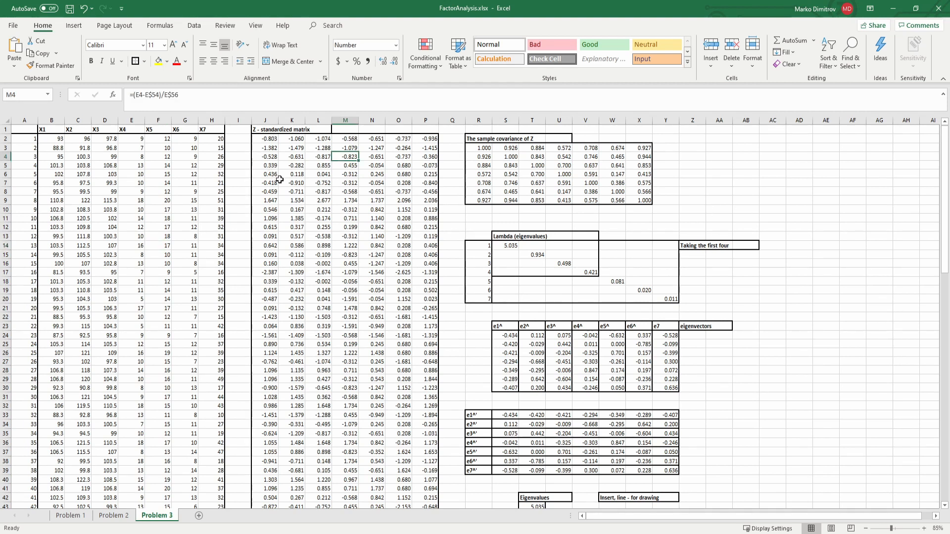
Step: Open the sample covariance formula in R3 for review and re-enter it as an array formula
click(486, 149)
click(264, 99)
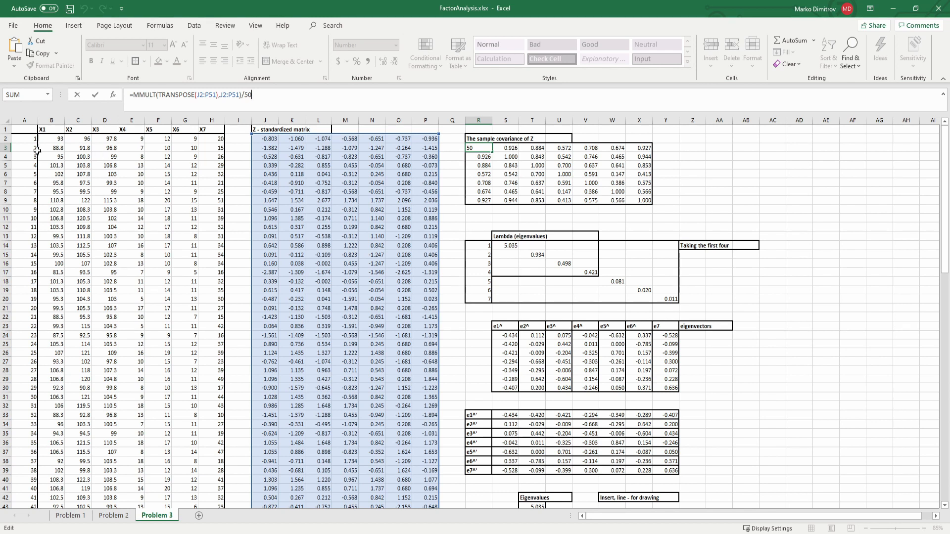
key(ctrl+shift+Return)
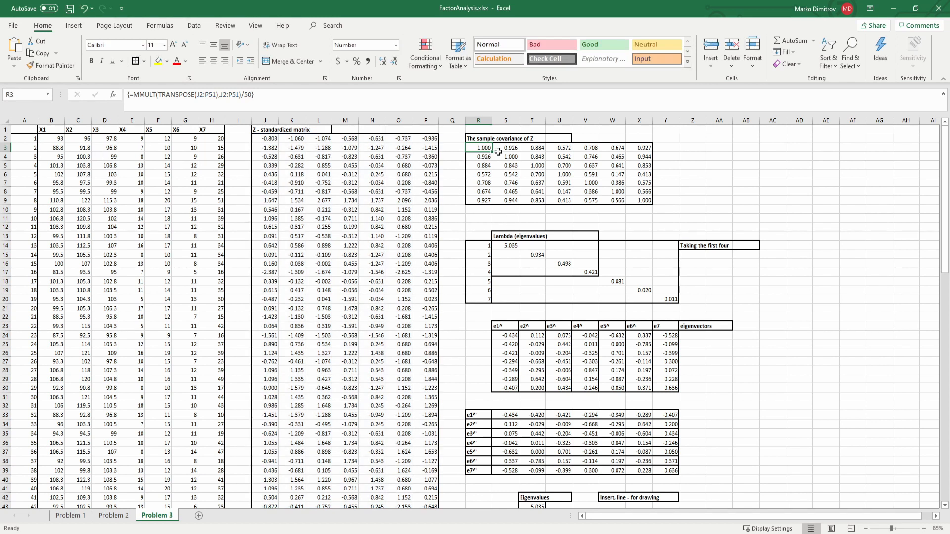
Step: Inspect the diagonal entries of the sample covariance matrix, from T5 to X9
drag(537, 165, 559, 174)
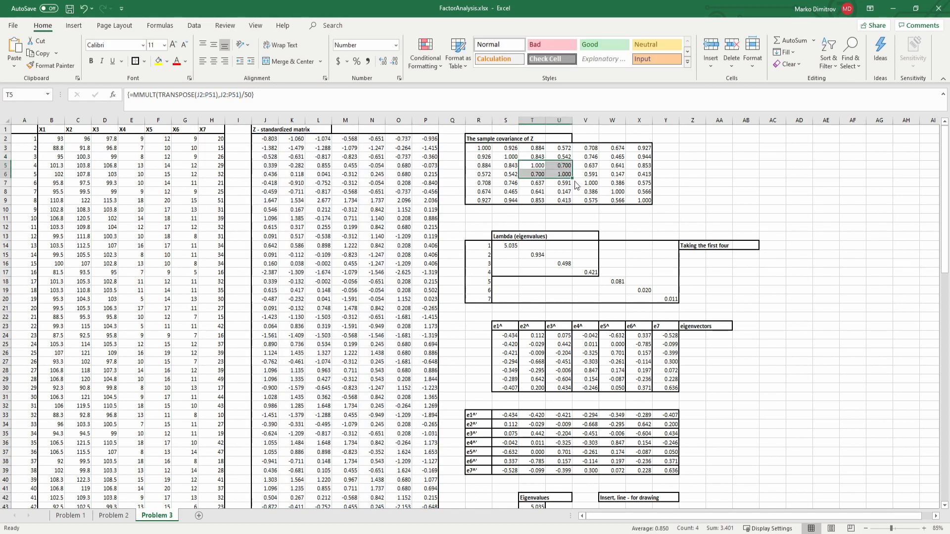
click(589, 157)
click(591, 184)
click(616, 192)
click(640, 200)
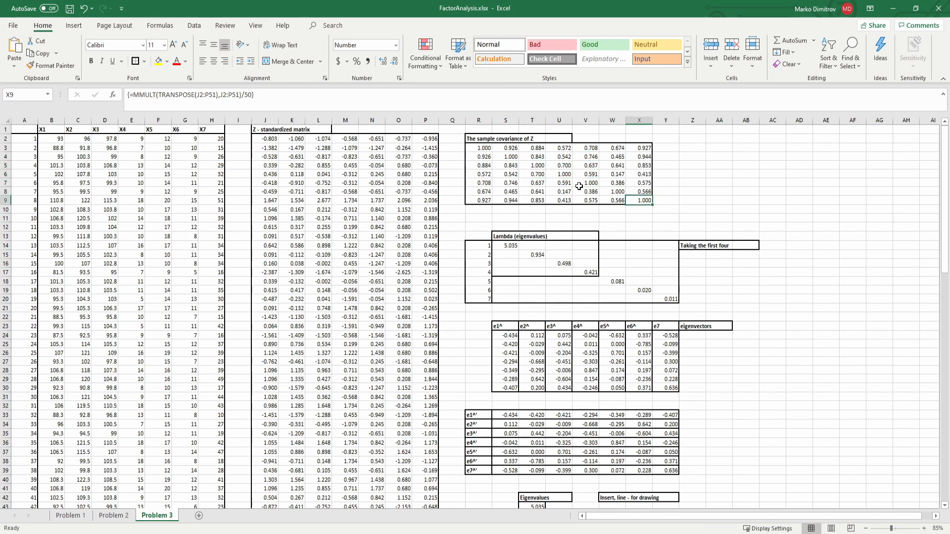
Step: Review the covariance formula in R3 against its highlighted source range down to row 51, then reconfirm the array formula
mouse_move(481, 149)
mouse_down()
mouse_move(479, 167)
mouse_move(480, 149)
mouse_up()
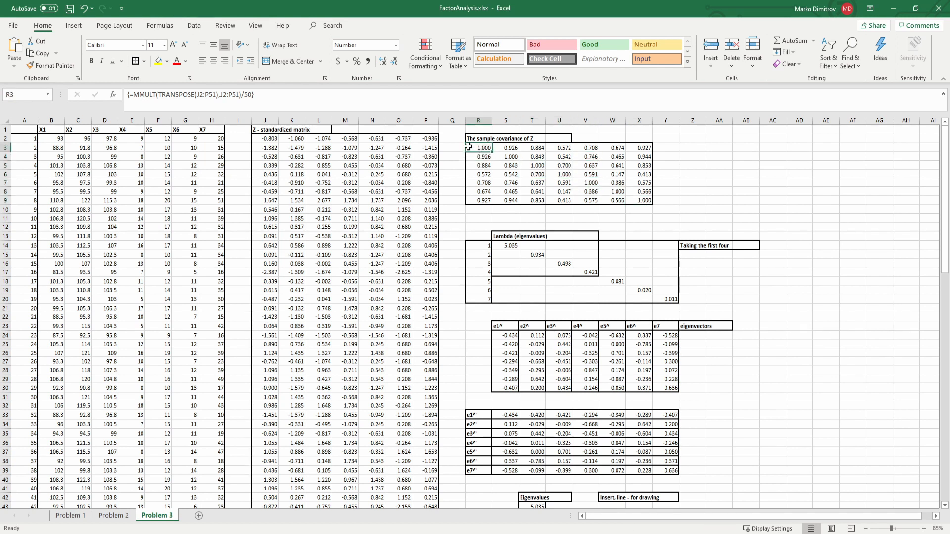
click(257, 94)
scroll(76, 353, down, 5)
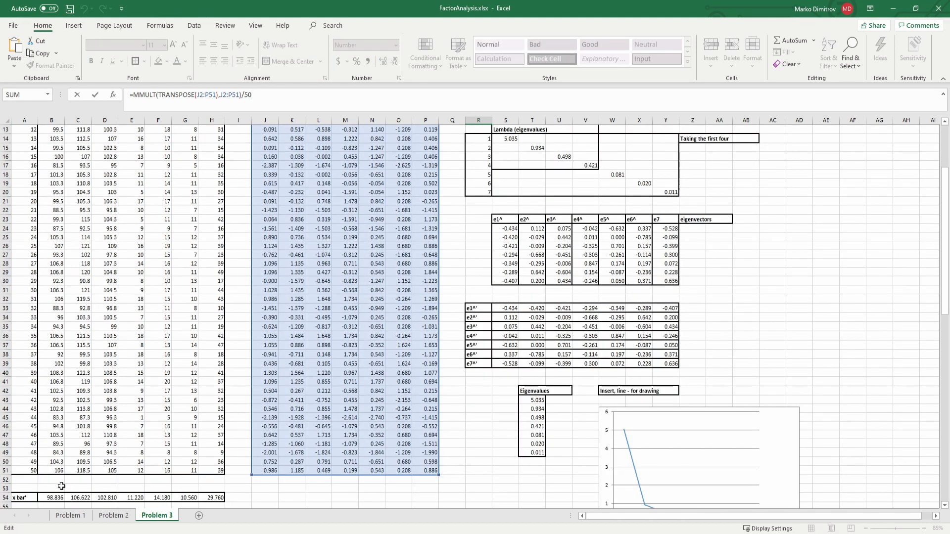
key(ctrl+shift+Return)
Step: Revisit the X1 standard deviation formula in B56 and reconfirm it as an array formula
scroll(79, 430, down, 5)
scroll(80, 430, down, 3)
click(53, 417)
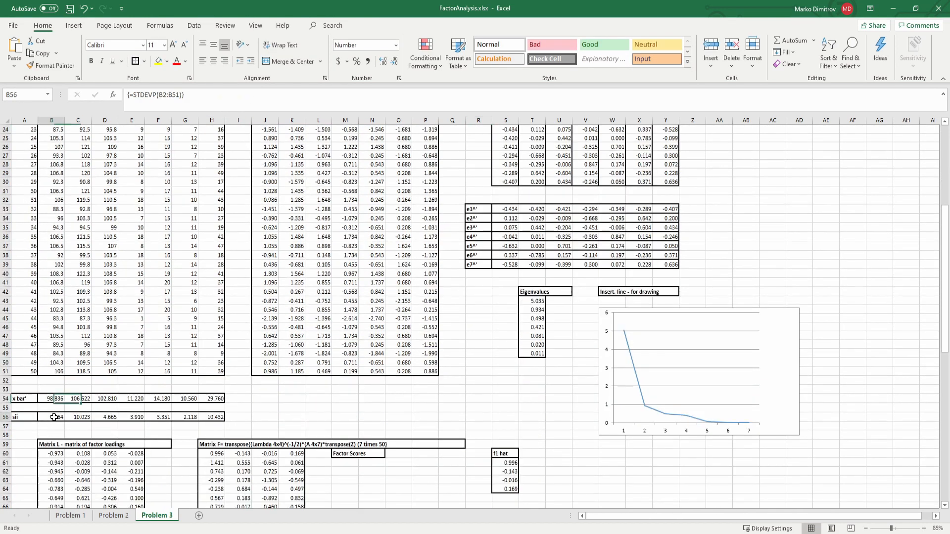
click(206, 95)
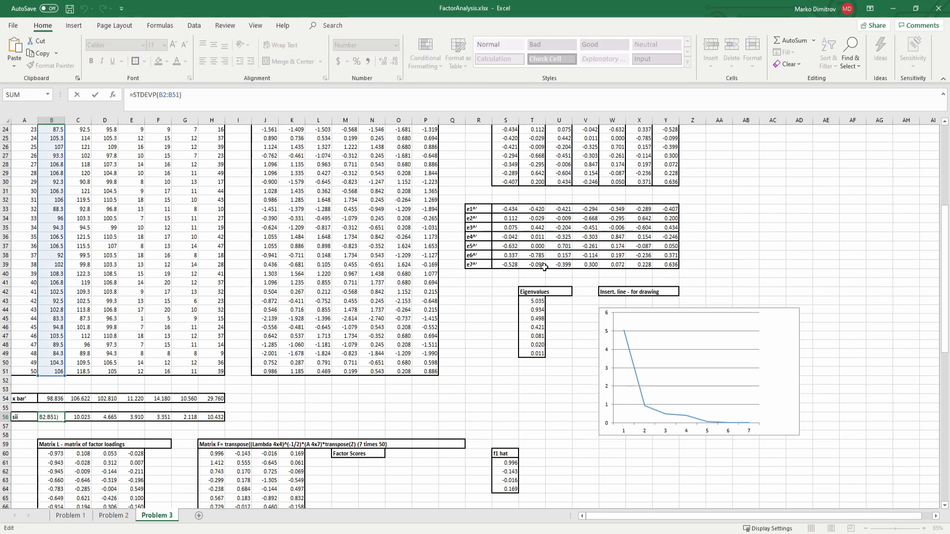
key(ctrl+shift+Return)
Step: Inspect individual diagonal and off-diagonal entries of the sample covariance matrix, ending with T7, and glance back at the sii row
scroll(543, 202, up, 8)
click(496, 164)
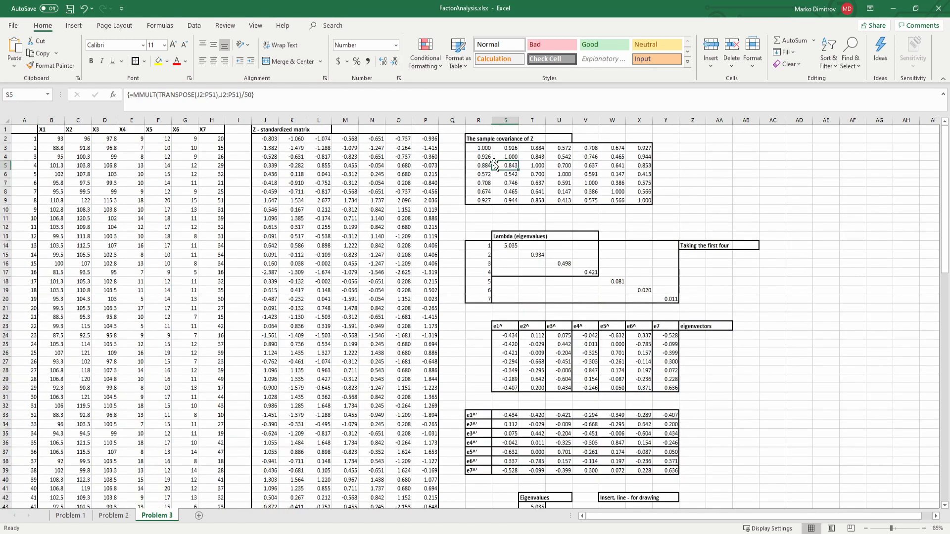
click(486, 148)
click(481, 159)
scroll(121, 401, down, 6)
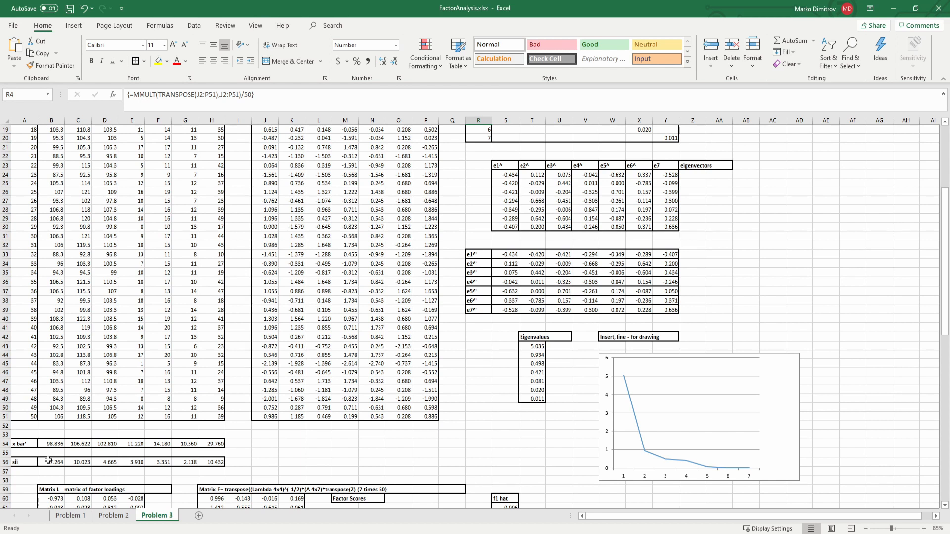
scroll(332, 391, up, 6)
click(510, 158)
click(542, 166)
click(609, 182)
click(522, 183)
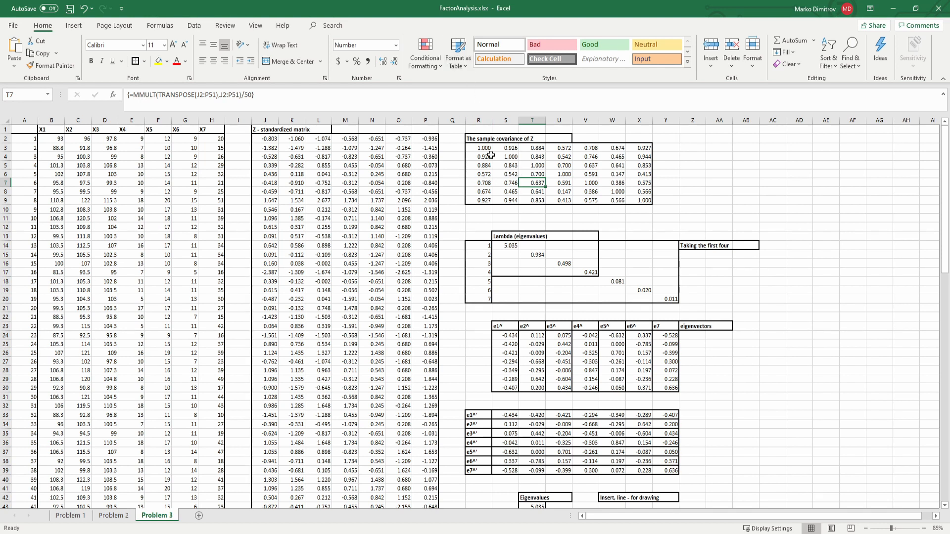
Step: Select the whole covariance matrix R3:X9, review and reconfirm its shared array formula, and inspect the entry in R5
drag(484, 148, 644, 203)
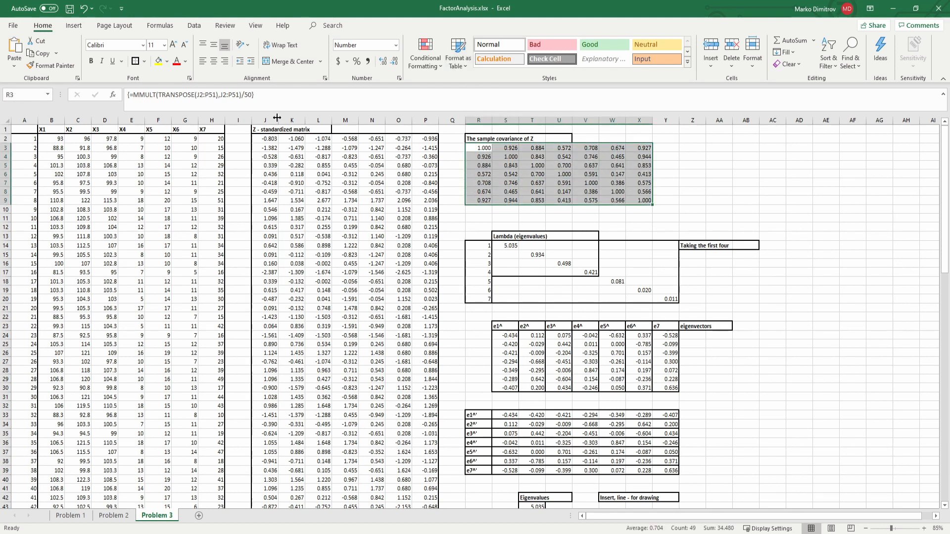
click(276, 94)
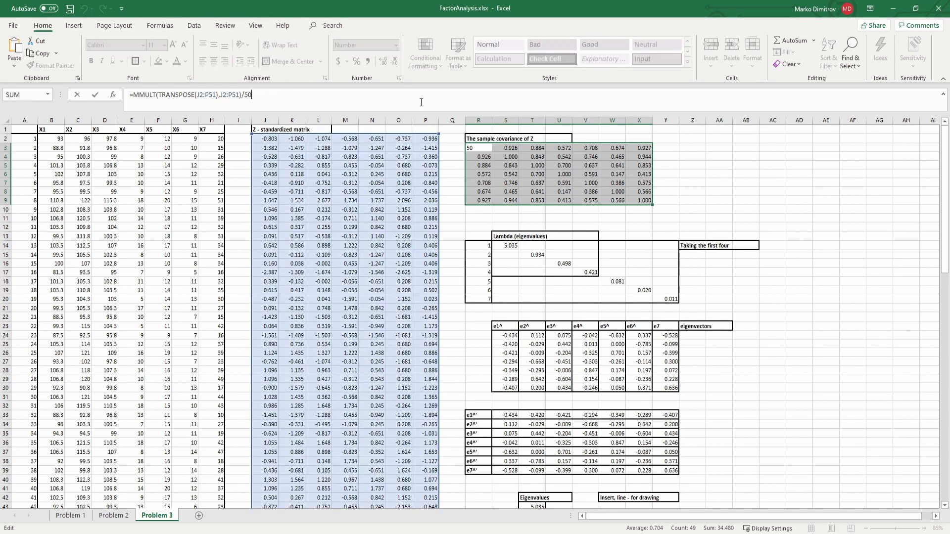
key(ctrl+shift+Return)
click(486, 208)
click(485, 166)
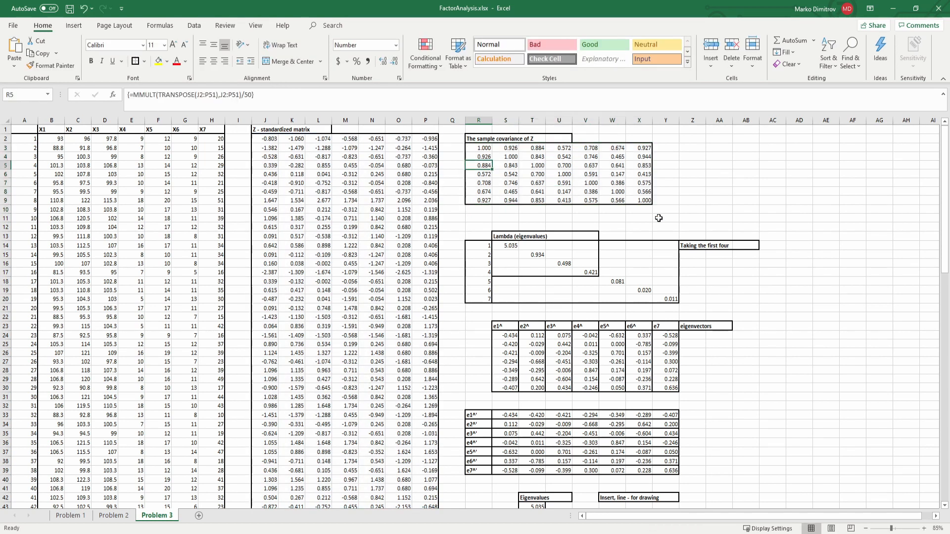
Step: Select the sample covariance matrix in R3:X9 and the full Lambda eigenvalue matrix to compare them
drag(486, 147, 639, 199)
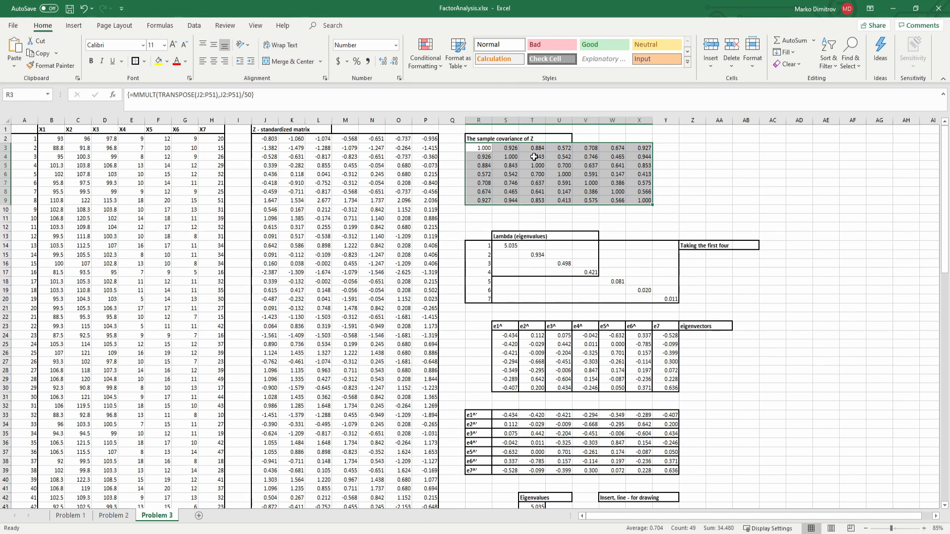
drag(475, 147, 649, 194)
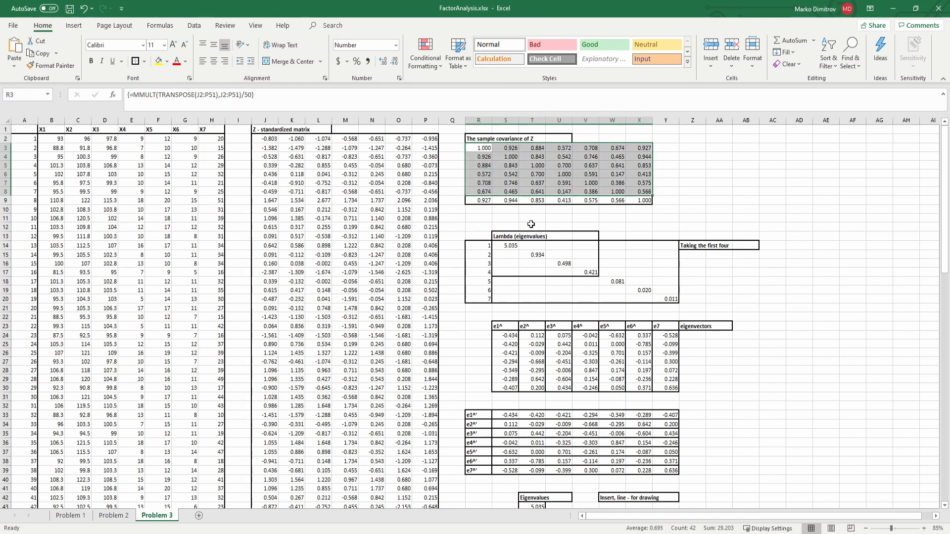
drag(505, 245, 665, 298)
Step: Inspect the first four eigenvalues along the Lambda diagonal and select their 4x4 block in S14:V17
scroll(665, 298, down, 1)
click(592, 175)
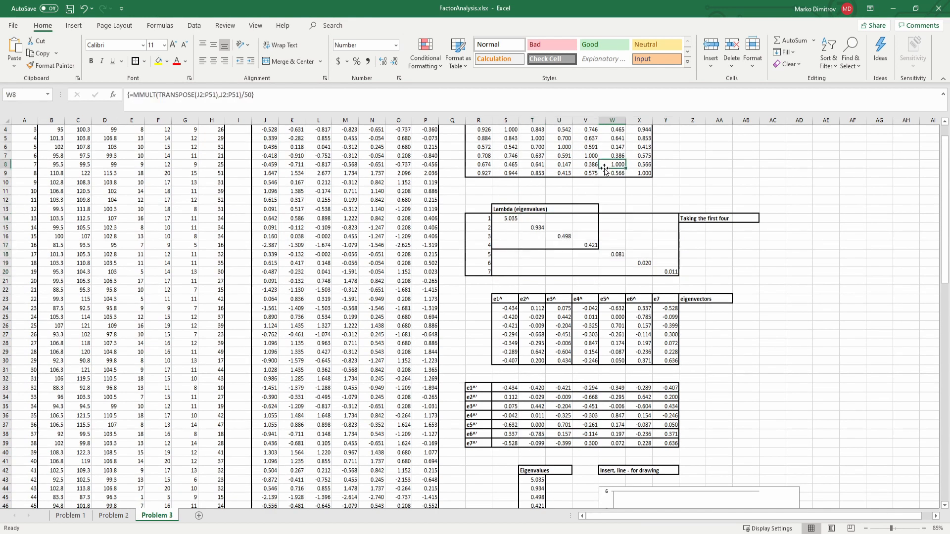
click(517, 218)
click(539, 227)
click(557, 236)
click(586, 245)
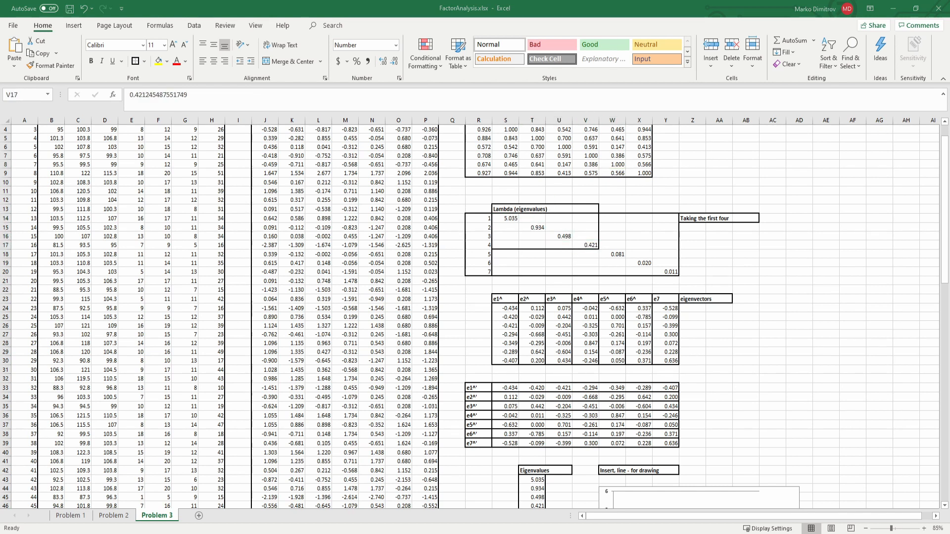
click(567, 261)
drag(510, 218, 579, 245)
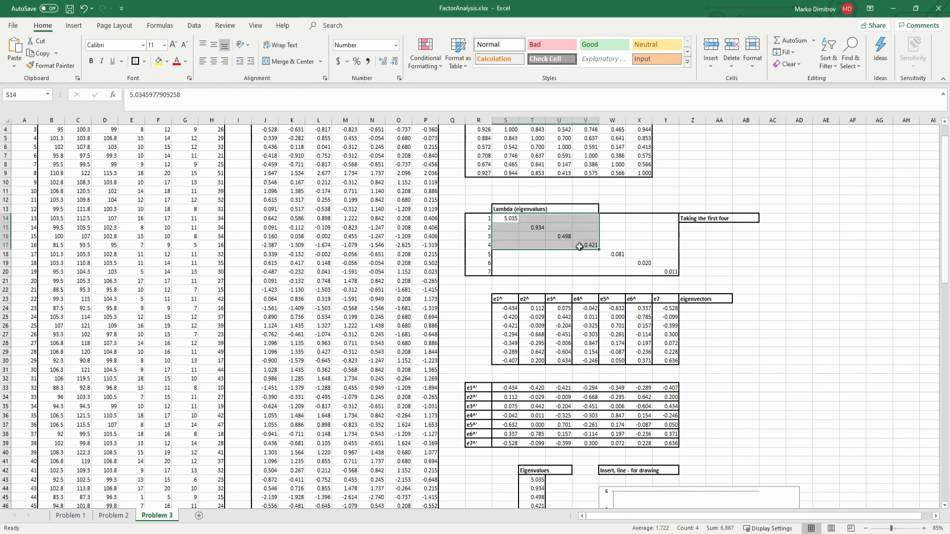
Step: Review the original X1 to X7 data alongside the leading eigenvalues in the Lambda matrix
click(557, 264)
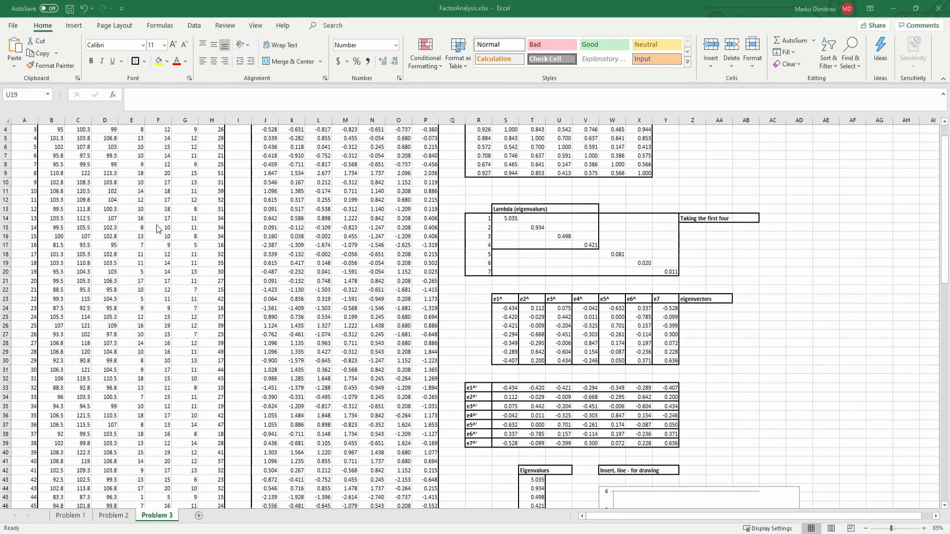
scroll(178, 238, up, 1)
drag(59, 139, 202, 342)
click(523, 238)
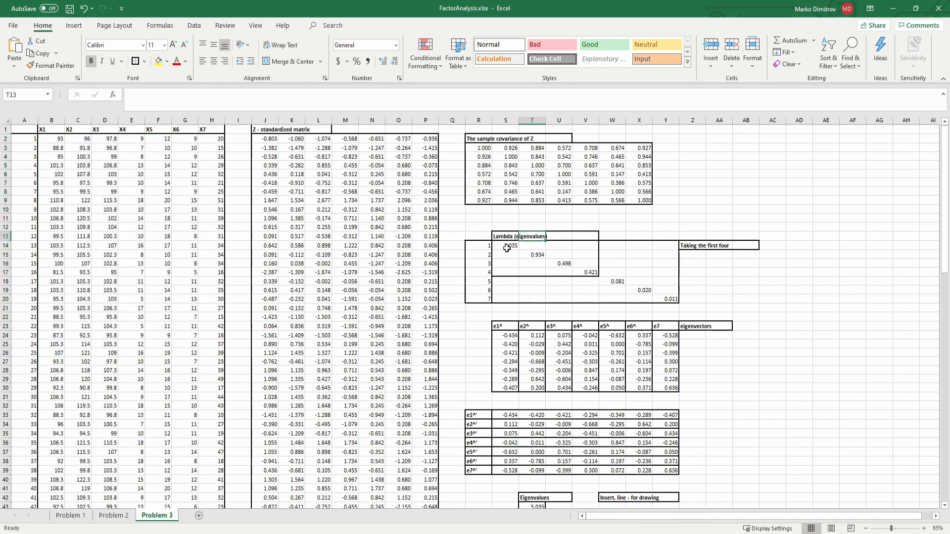
drag(508, 245, 571, 279)
click(544, 296)
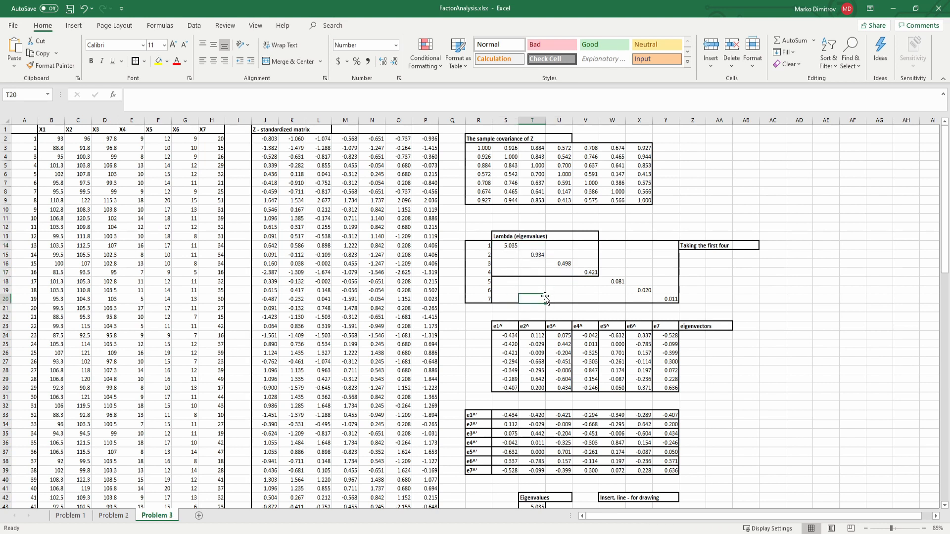
Step: Select the first four eigenvalues' block S14:V17 and inspect the remaining eigenvalues in W18, X19 and Y20
drag(510, 245, 584, 275)
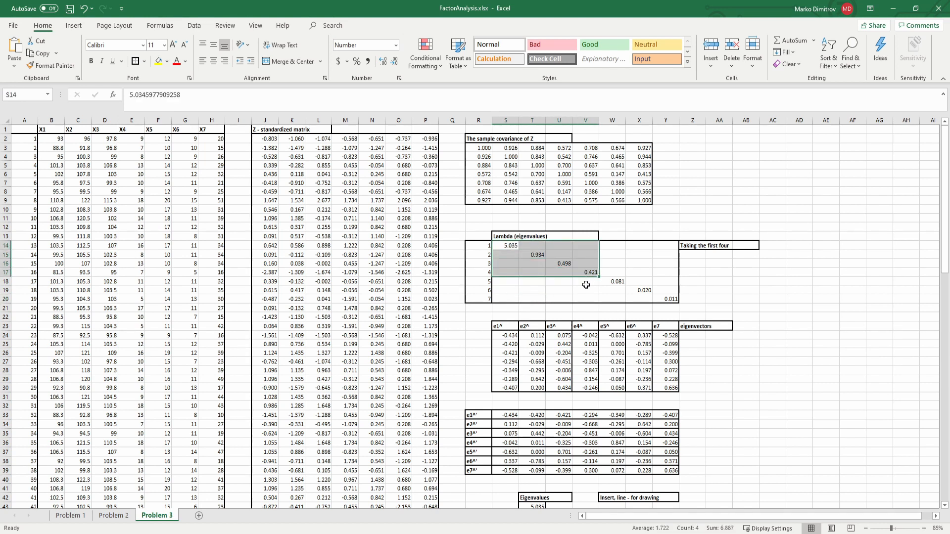
click(610, 282)
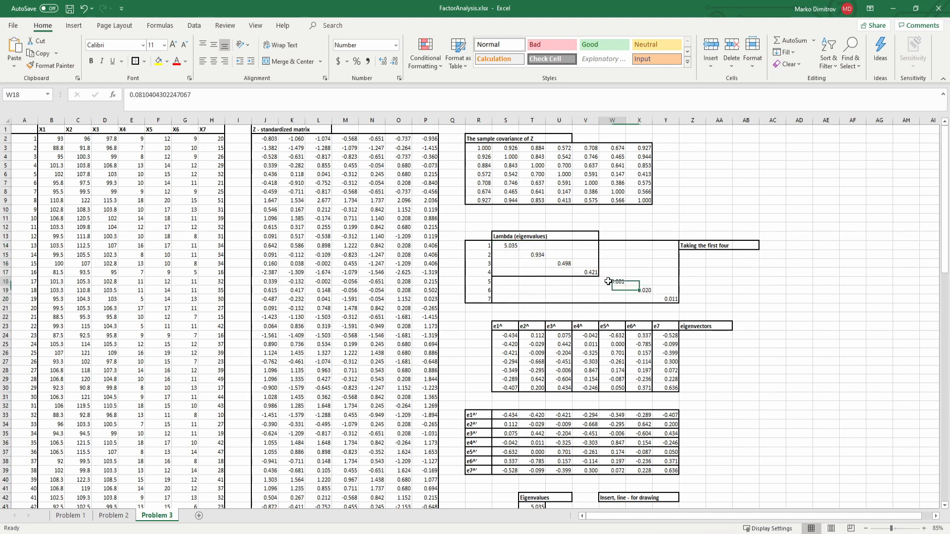
click(638, 289)
click(669, 298)
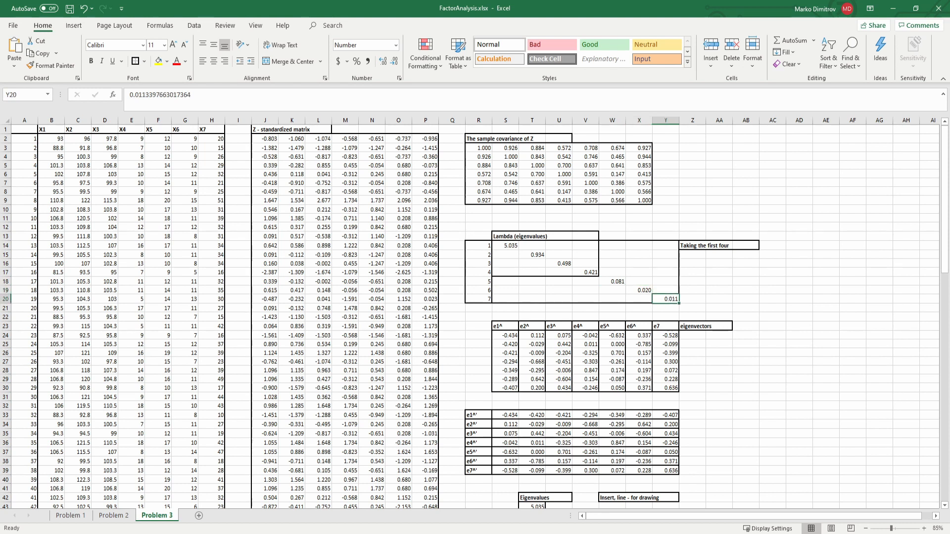
Step: Revisit the original data from B2 through H22, the standardized matrix Z and covariance entry S5
drag(50, 140, 209, 316)
scroll(208, 317, down, 5)
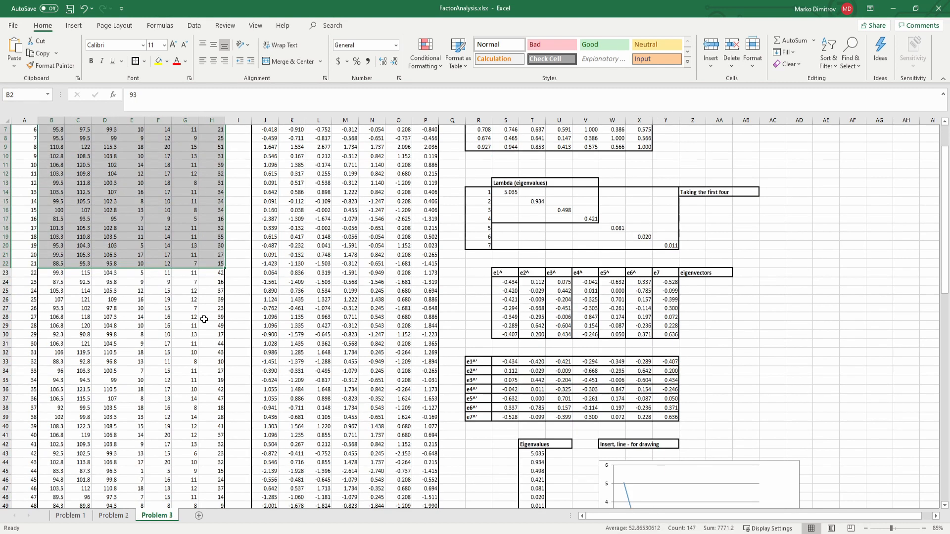
scroll(215, 440, up, 5)
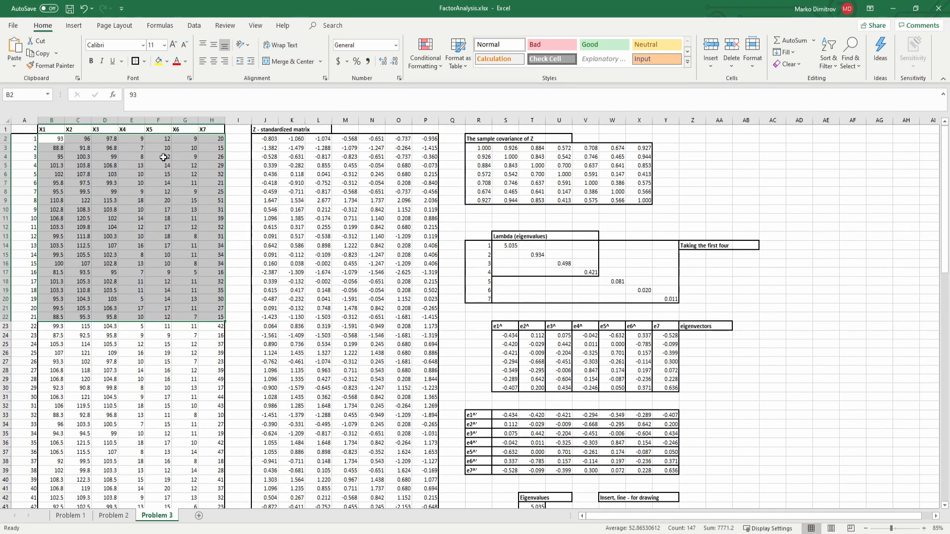
click(274, 156)
click(505, 164)
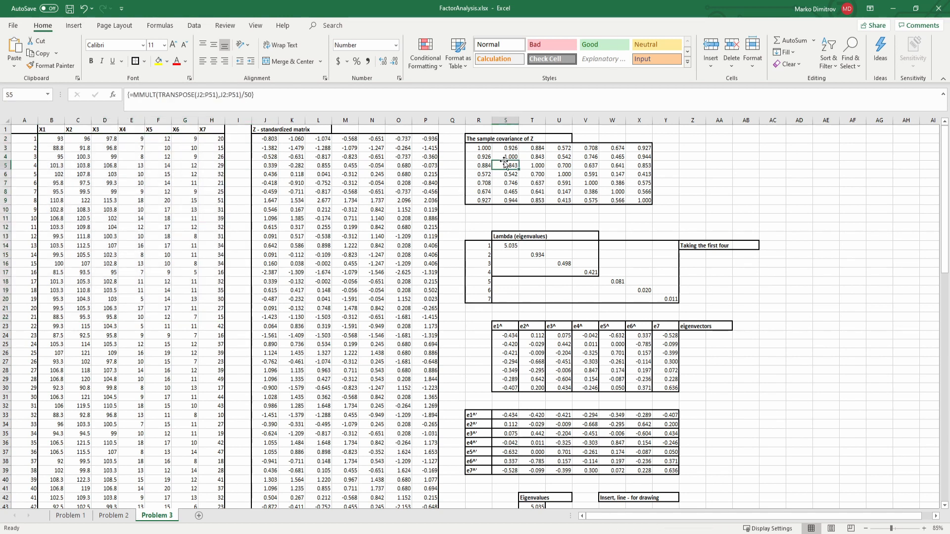
Step: Compare the fifth eigenvalue in W18 with the first four, then reselect their block S14:V17
drag(508, 246, 561, 269)
click(619, 279)
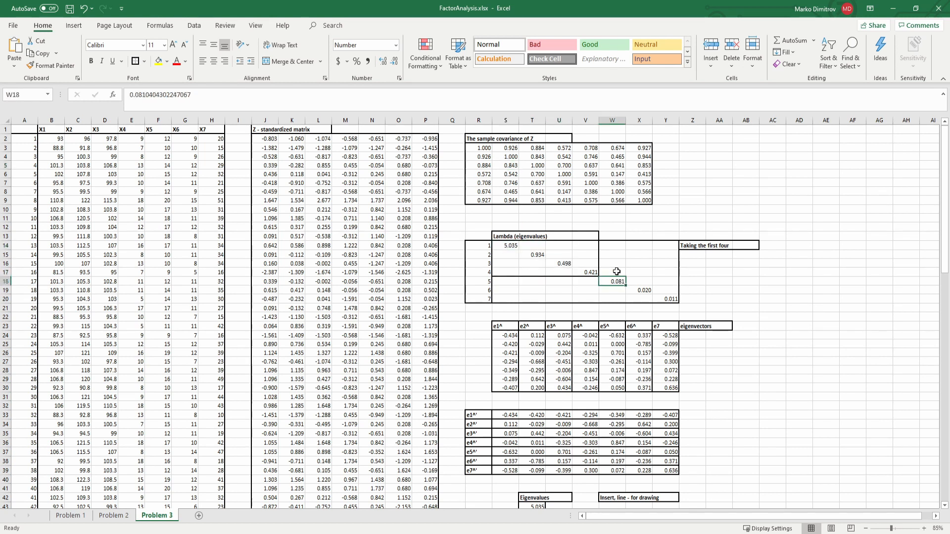
drag(516, 248, 589, 275)
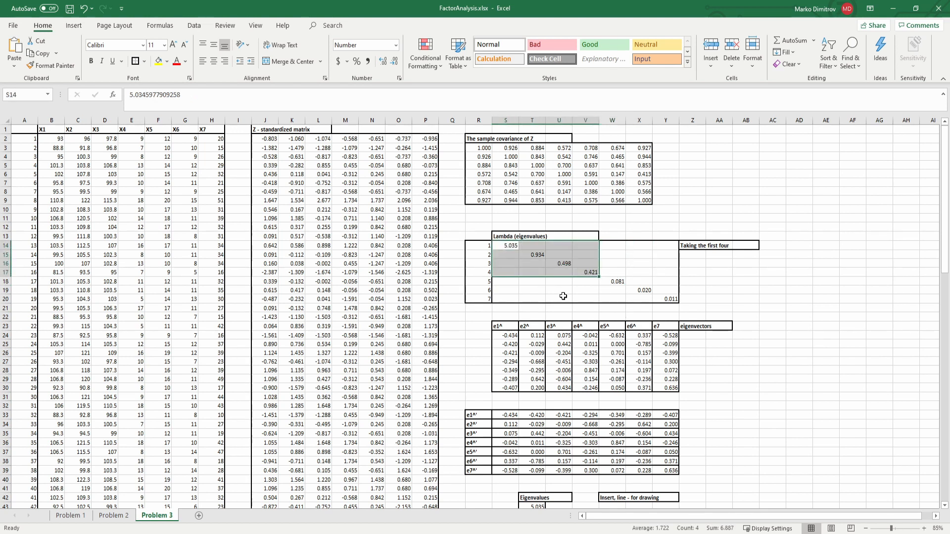
Step: Select the eigenvector matrix S24:Y30 and review the transposed first eigenvector in S33:Y33
scroll(395, 284, down, 1)
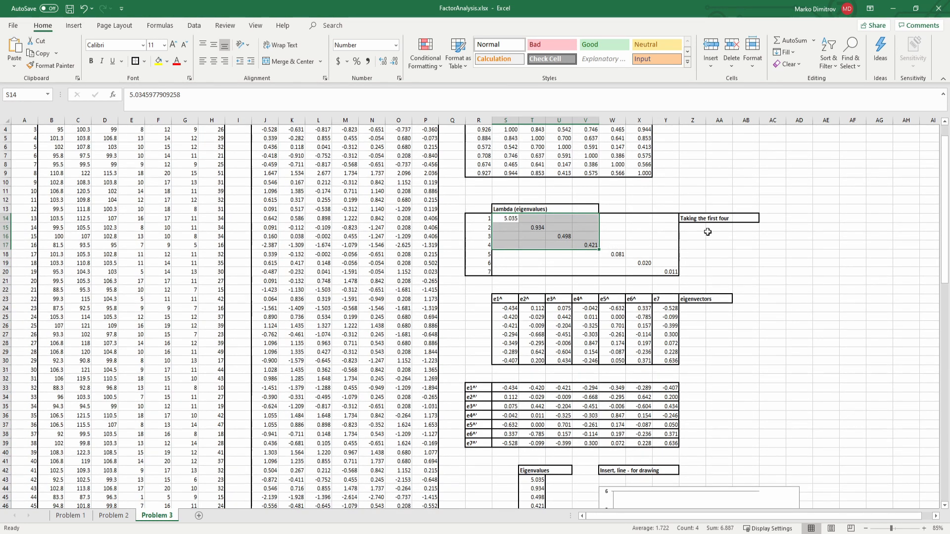
drag(516, 305, 668, 360)
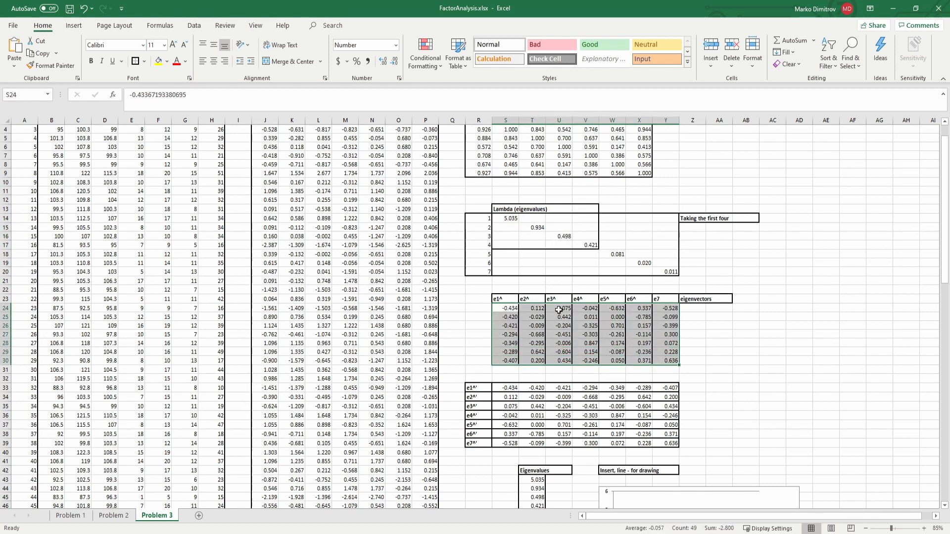
scroll(563, 310, down, 5)
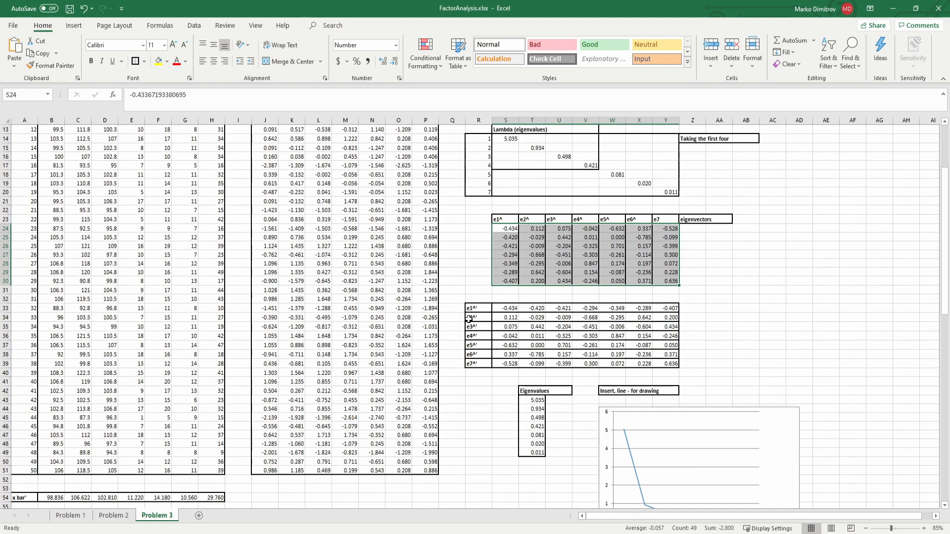
drag(497, 255, 672, 253)
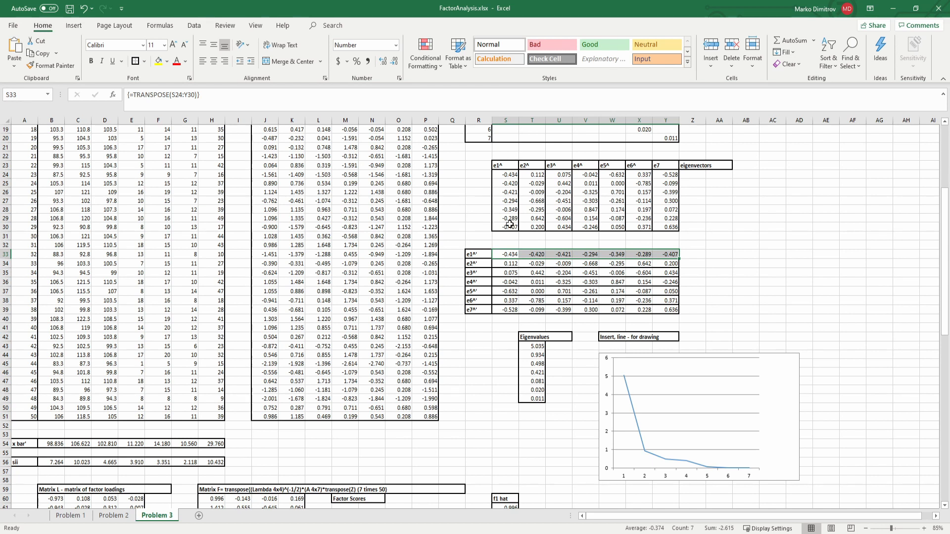
scroll(526, 292, down, 1)
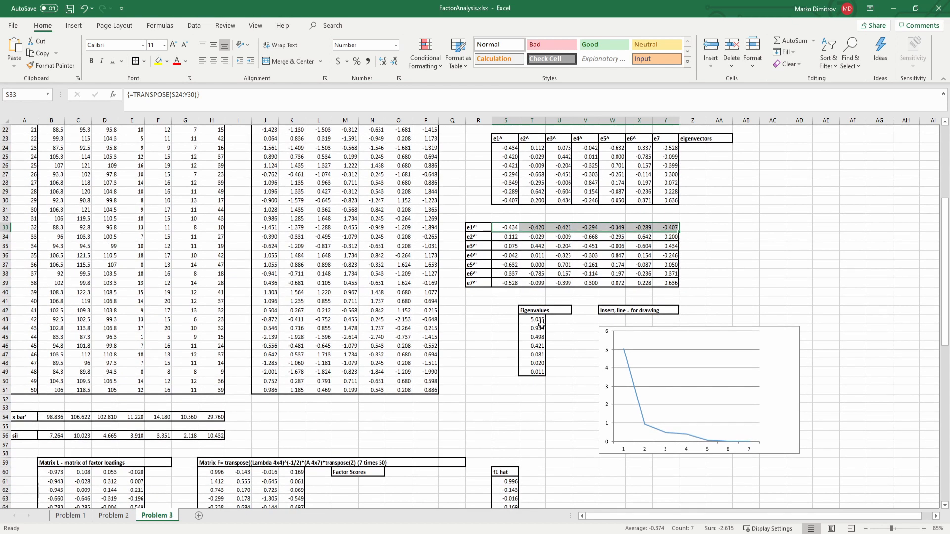
Step: Select the listed eigenvalues in T43:T49 and the line chart that plots them
click(532, 322)
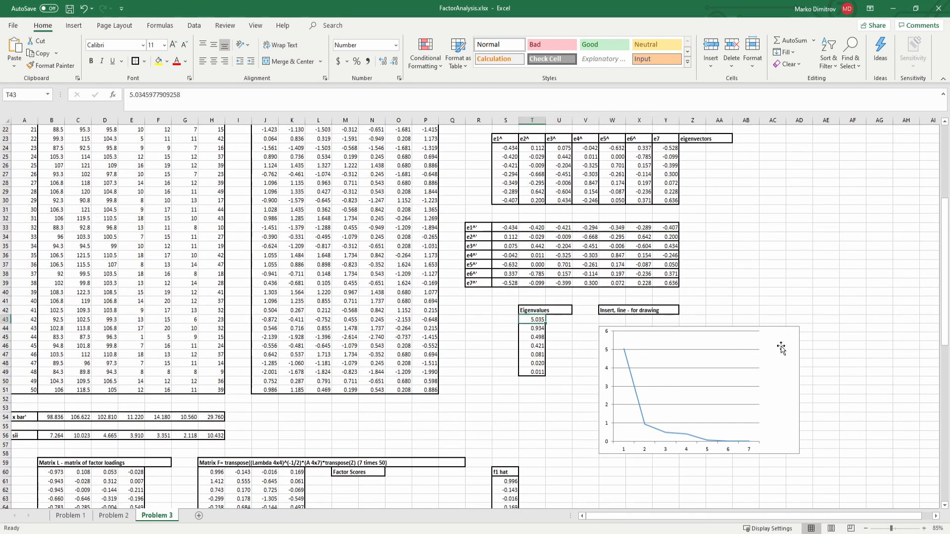
click(678, 391)
drag(532, 322, 548, 369)
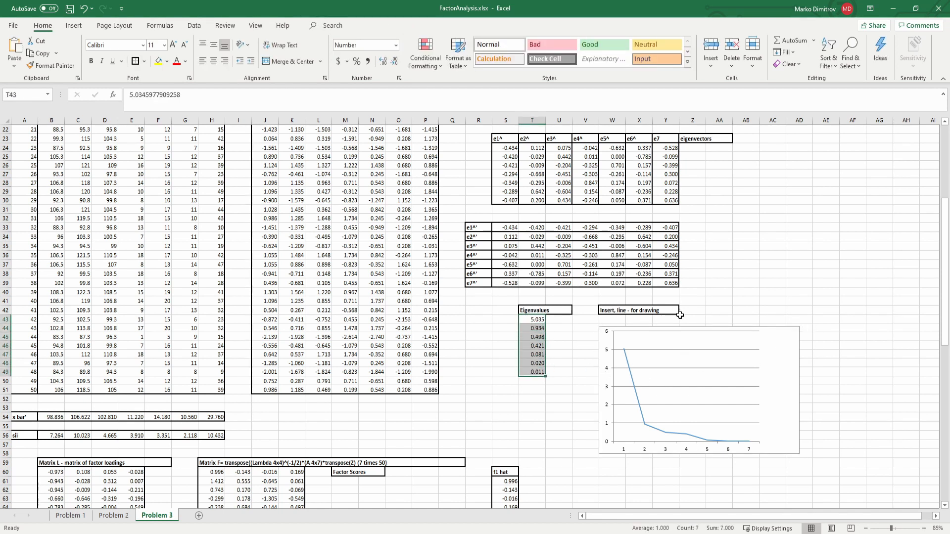
click(769, 346)
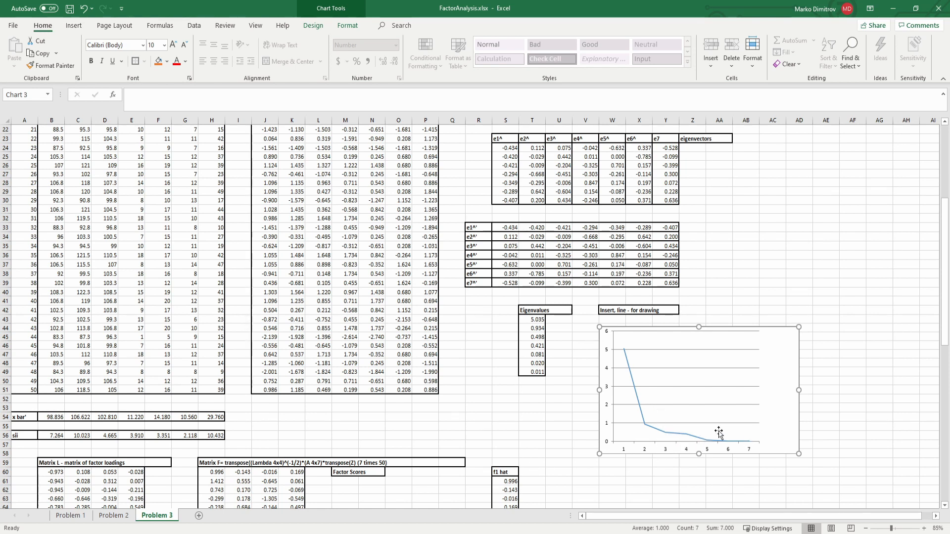
Step: Compare the eigenvalues on the Lambda diagonal with the shape of the eigenvalue line chart
scroll(583, 208, up, 3)
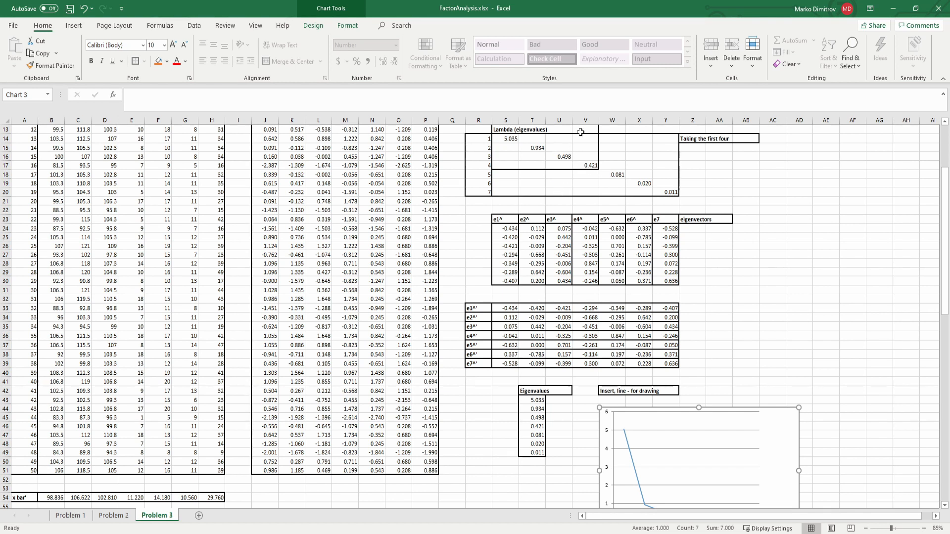
scroll(573, 169, down, 1)
scroll(581, 199, up, 4)
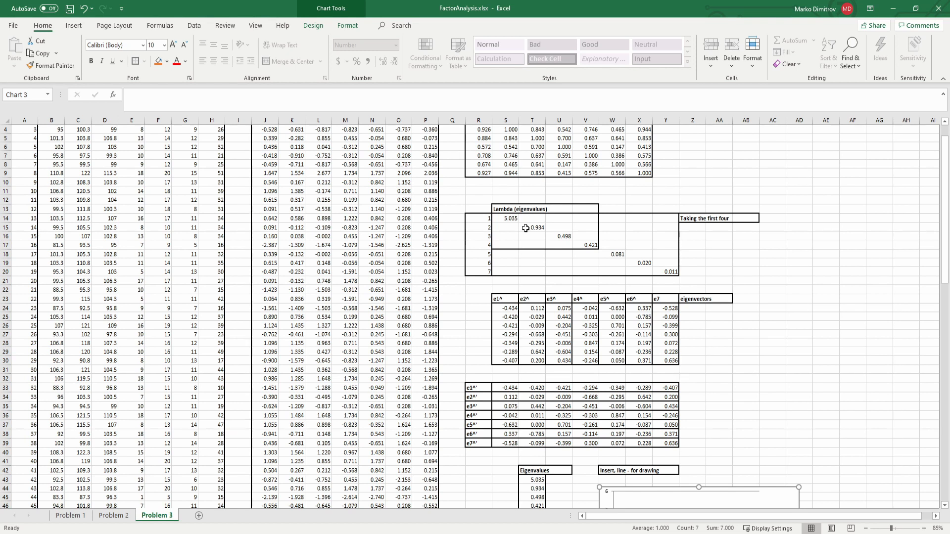
scroll(525, 228, down, 6)
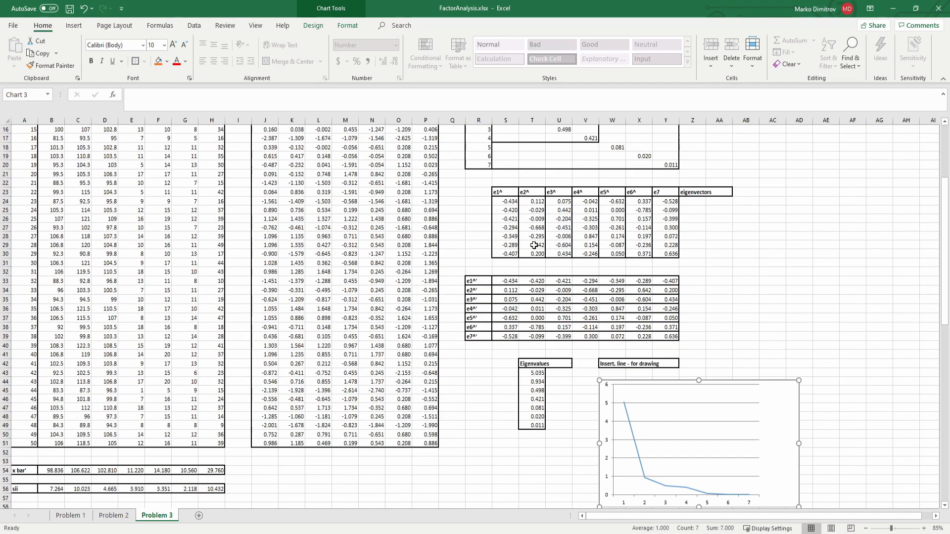
scroll(556, 263, down, 5)
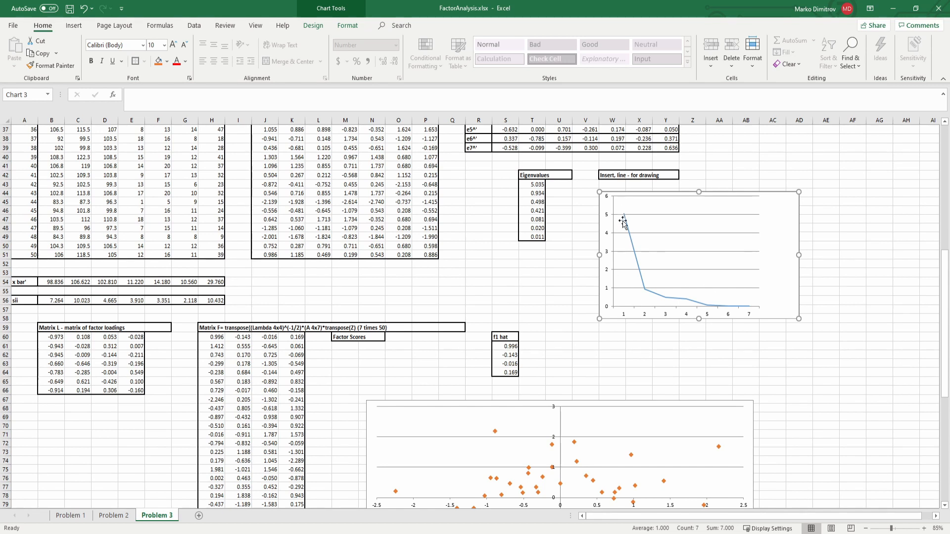
Step: Select the line chart's plot area and recheck the eigenvalues in T43:T49 behind it
click(757, 235)
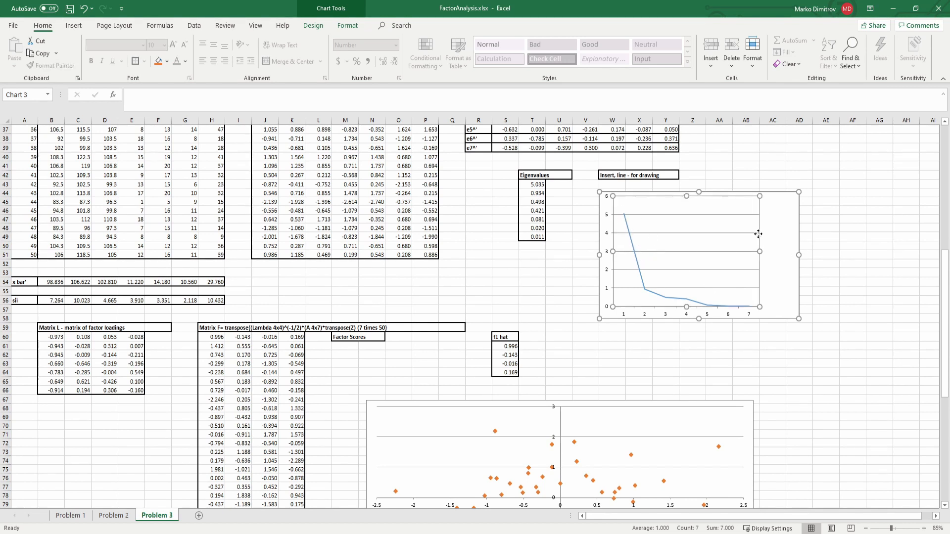
click(495, 194)
drag(531, 185, 540, 238)
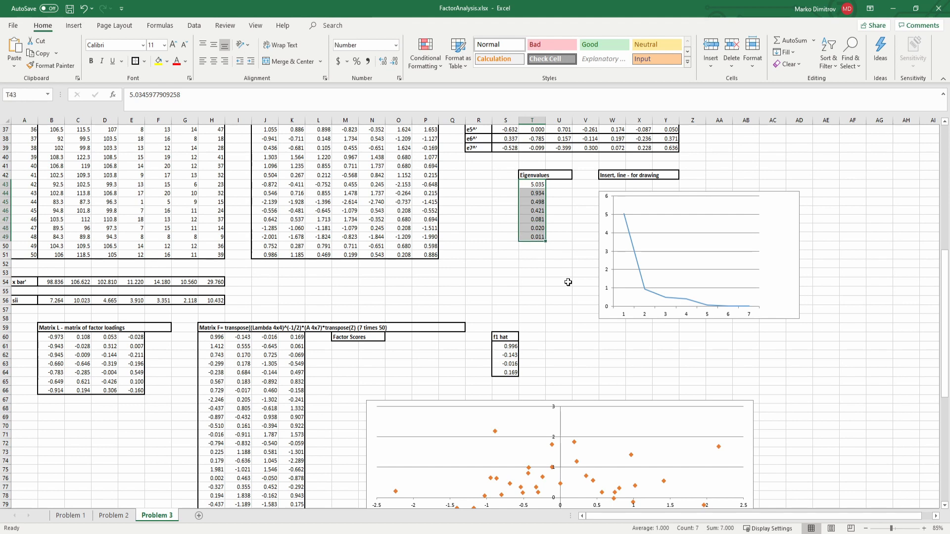
click(568, 289)
scroll(483, 259, down, 1)
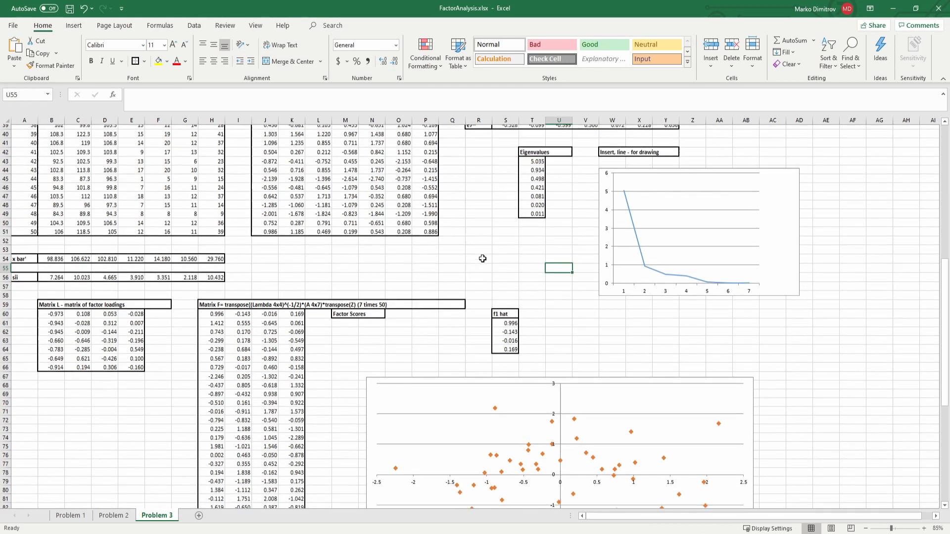
scroll(346, 232, up, 1)
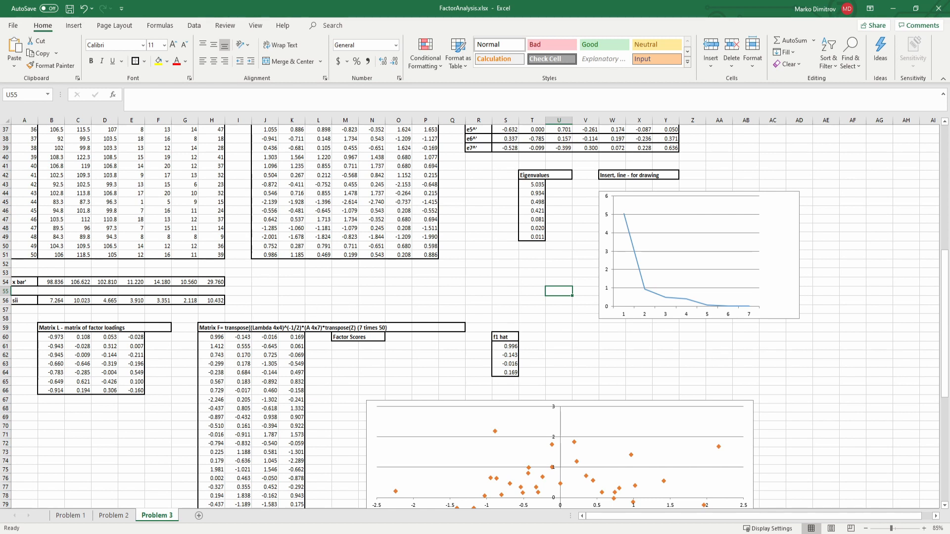
Step: On the Problem 2 sheet, review the loadings matrix L~, the number of factors m in G1:G2 and the first ψ~ entry
click(114, 515)
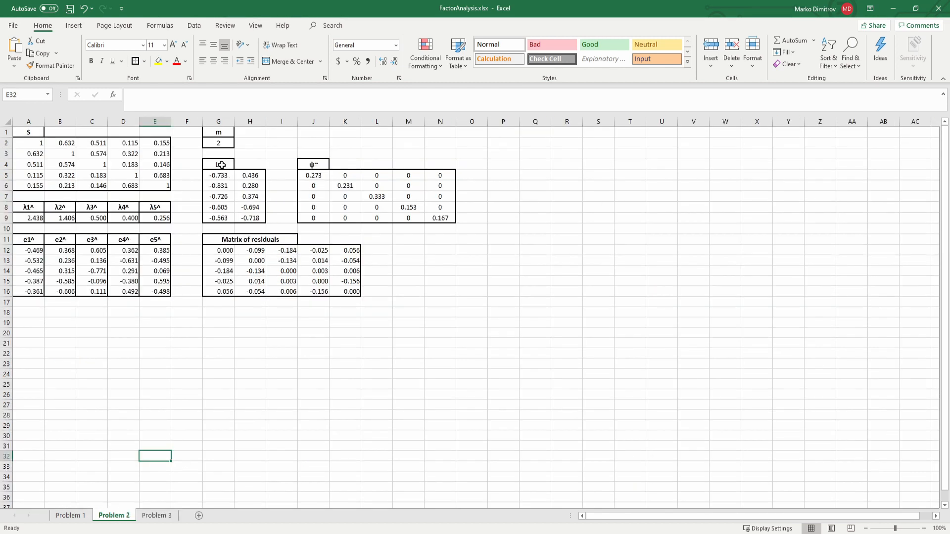
drag(253, 217, 233, 174)
click(222, 140)
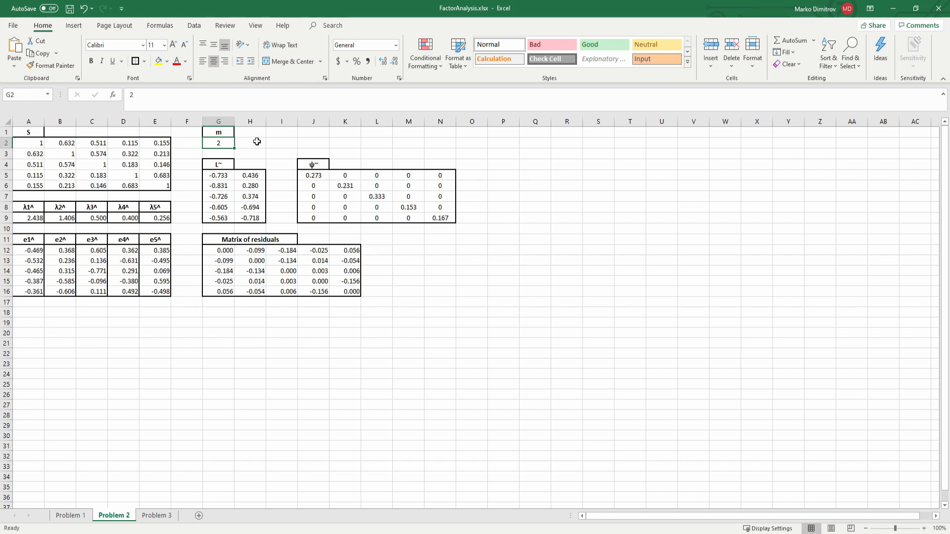
click(197, 164)
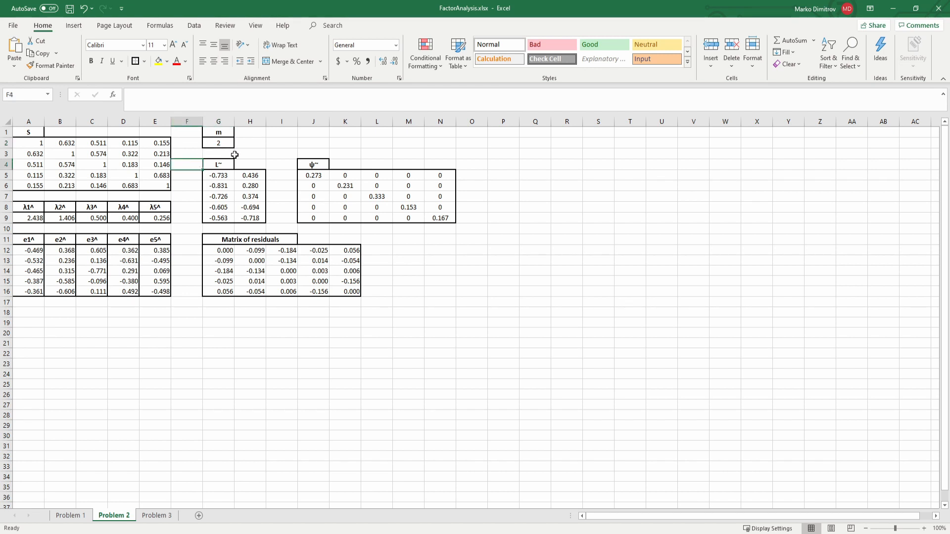
drag(218, 142, 223, 130)
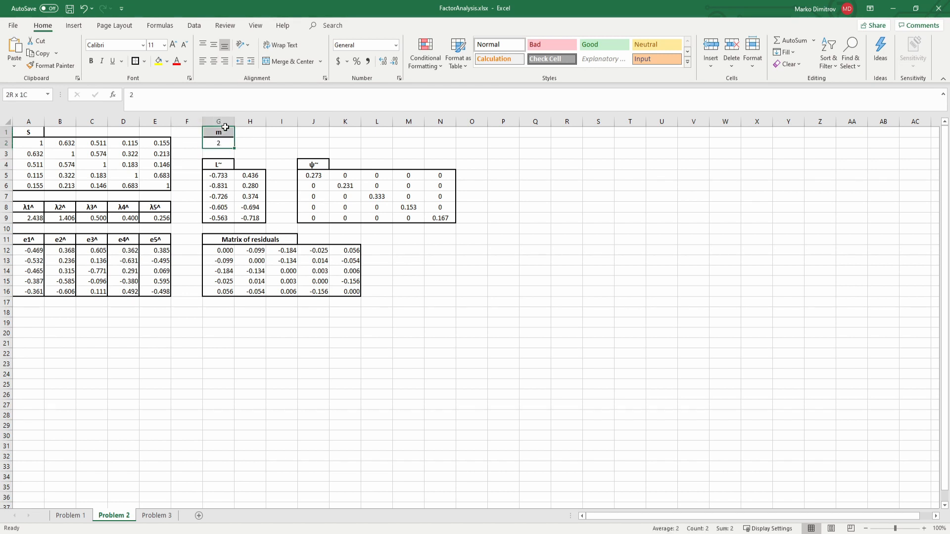
click(313, 175)
Step: Return to the Problem 3 sheet, inspect the formula in the first loadings row, and select the whole Matrix L in B60:E66
click(157, 516)
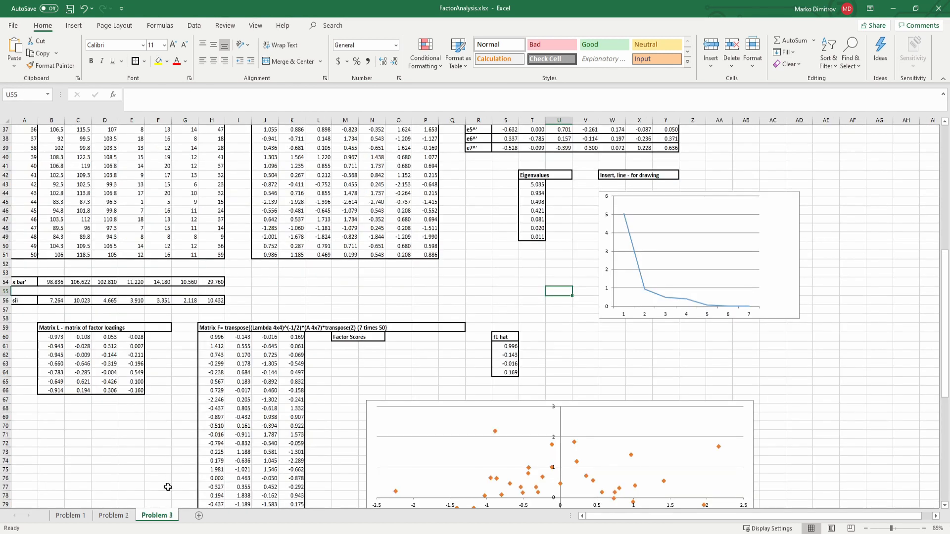
scroll(470, 250, up, 3)
drag(52, 419, 137, 419)
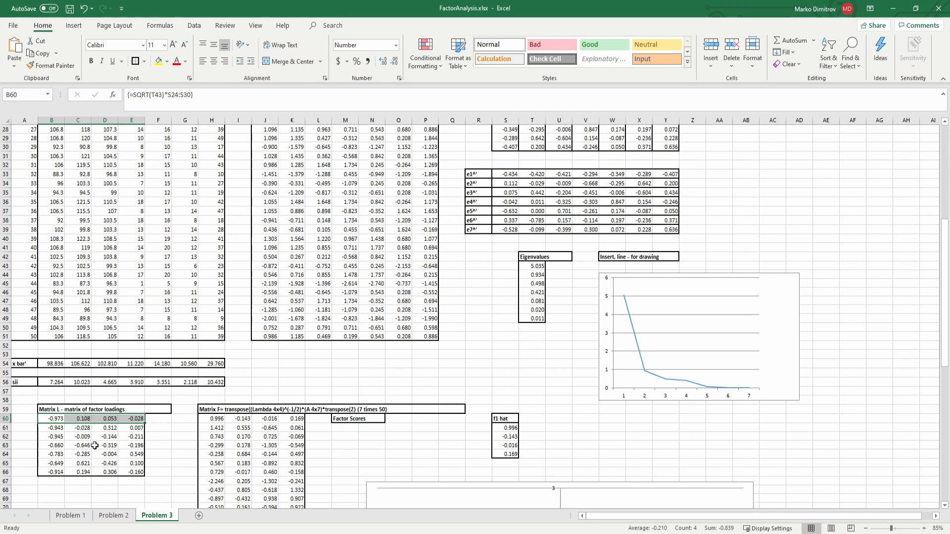
click(56, 421)
drag(56, 470, 133, 472)
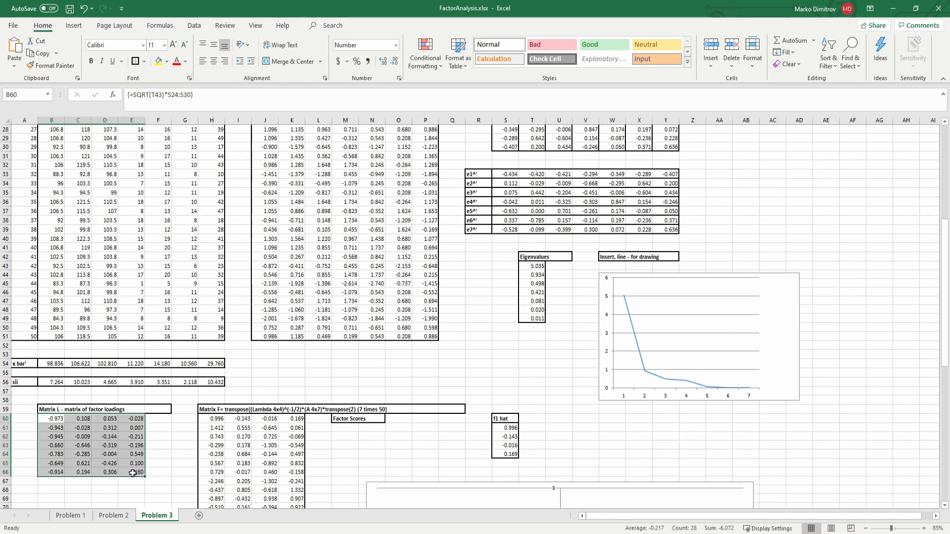
drag(61, 419, 138, 469)
click(184, 454)
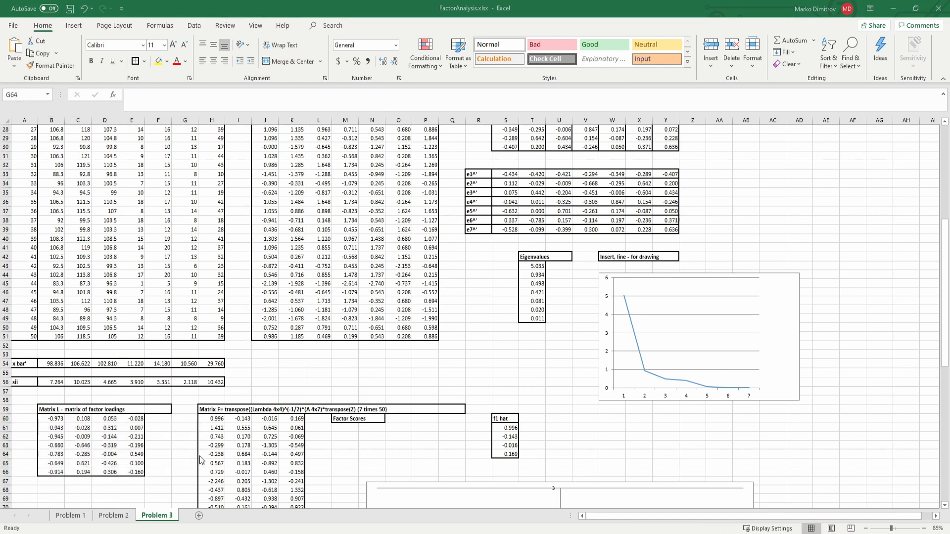
Step: Compare the first loadings column B60:B66 with the e1^ eigenvector in S24:S30, and inspect the second loadings column's formula
click(97, 445)
click(55, 436)
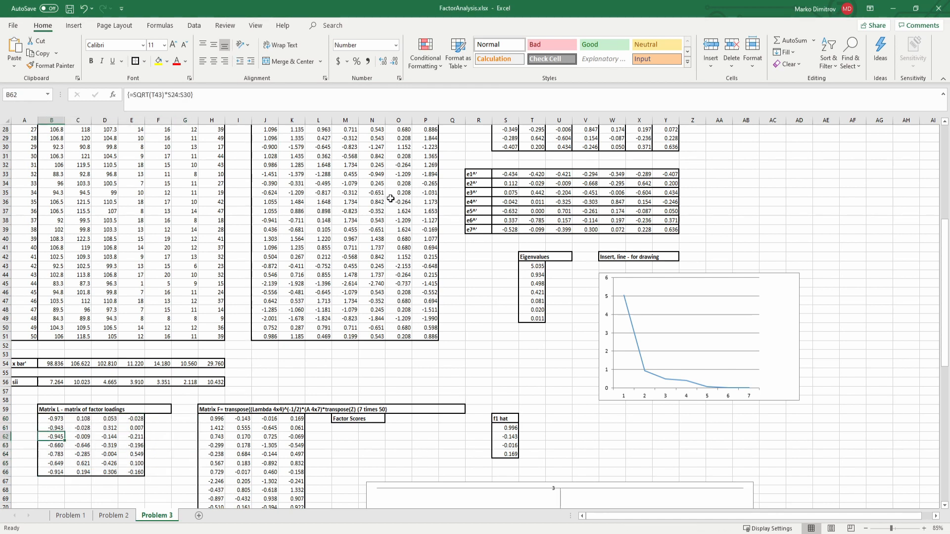
scroll(514, 188, up, 3)
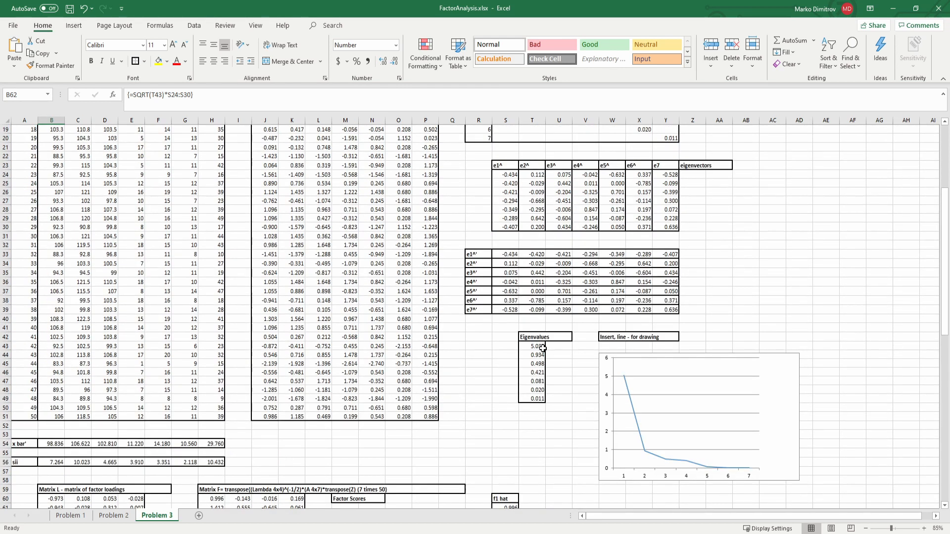
drag(503, 174, 510, 229)
scroll(401, 295, down, 2)
drag(52, 445, 48, 496)
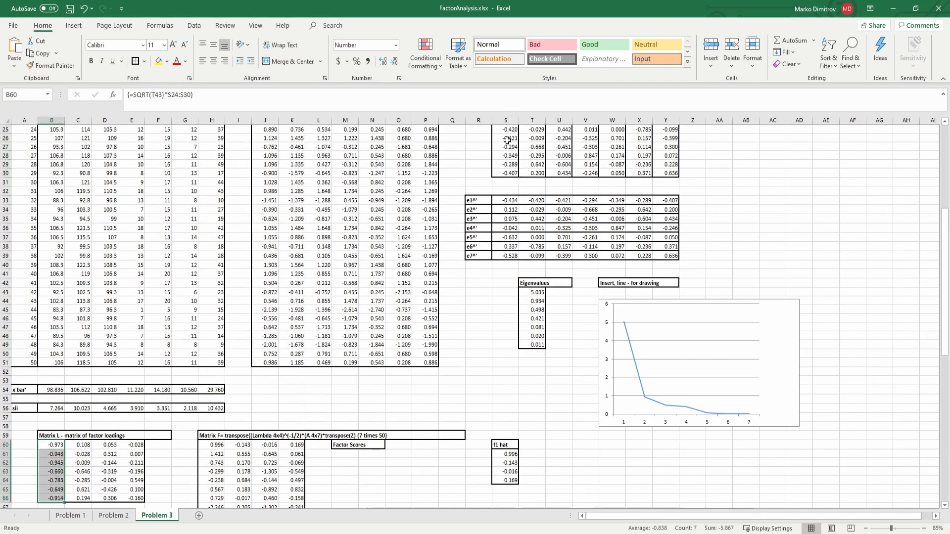
scroll(505, 168, up, 2)
drag(504, 174, 505, 226)
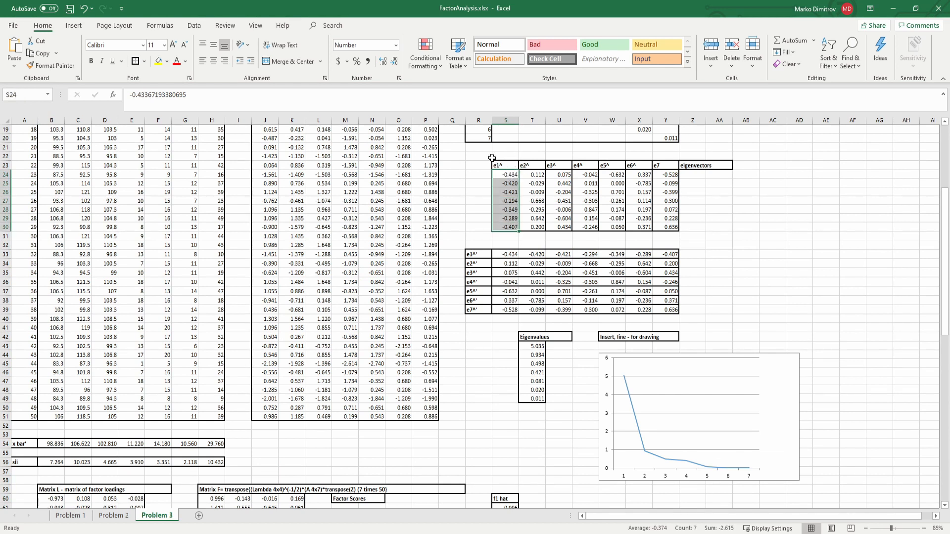
click(461, 210)
scroll(374, 252, down, 3)
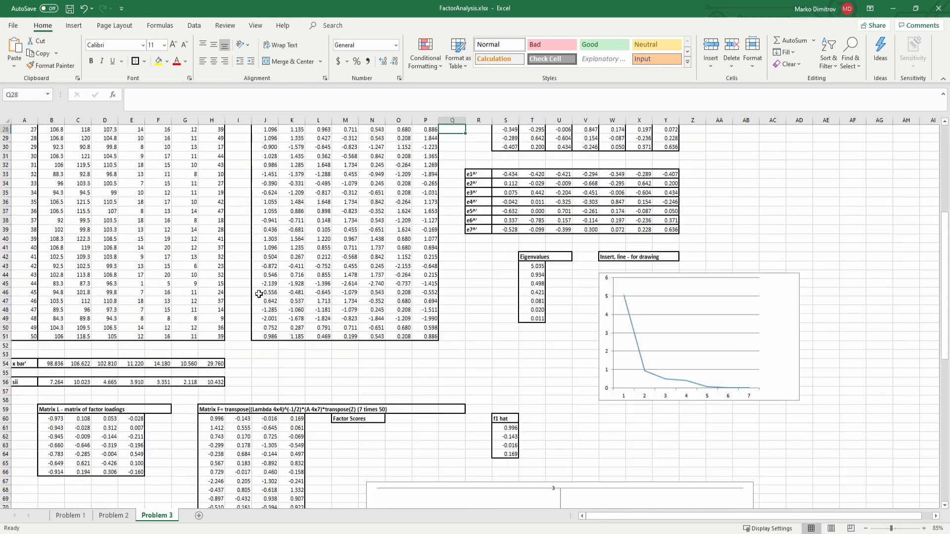
drag(81, 418, 81, 477)
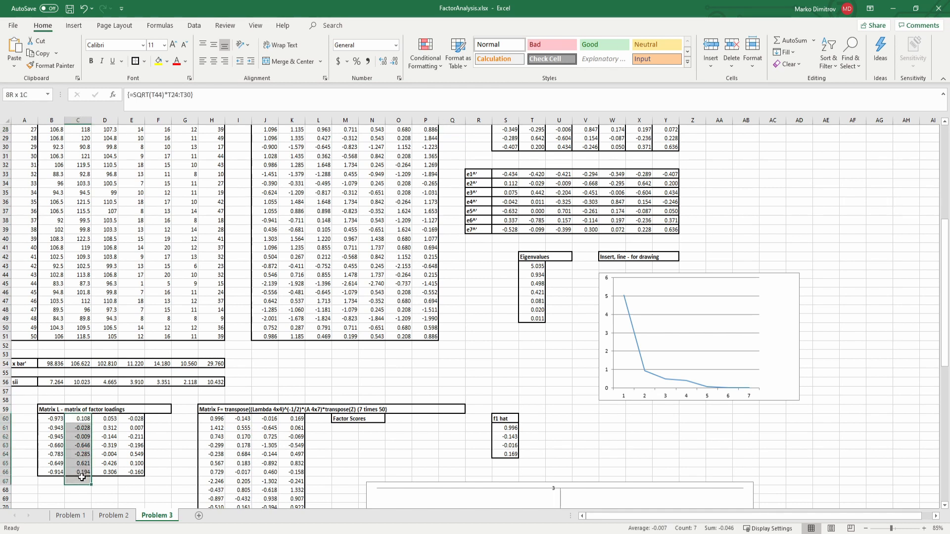
Step: Review the first-factor loading in B63 together with the raw X4 data column
click(51, 444)
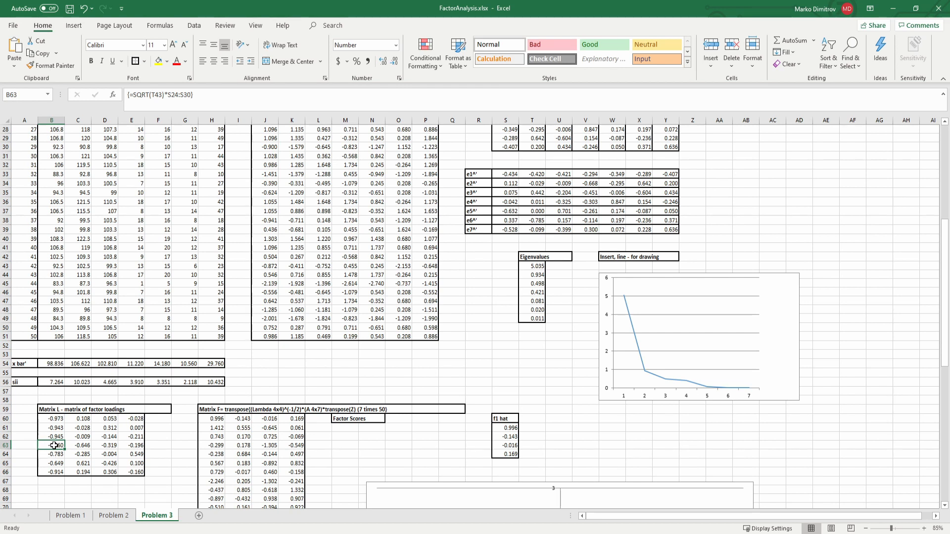
scroll(58, 445, up, 9)
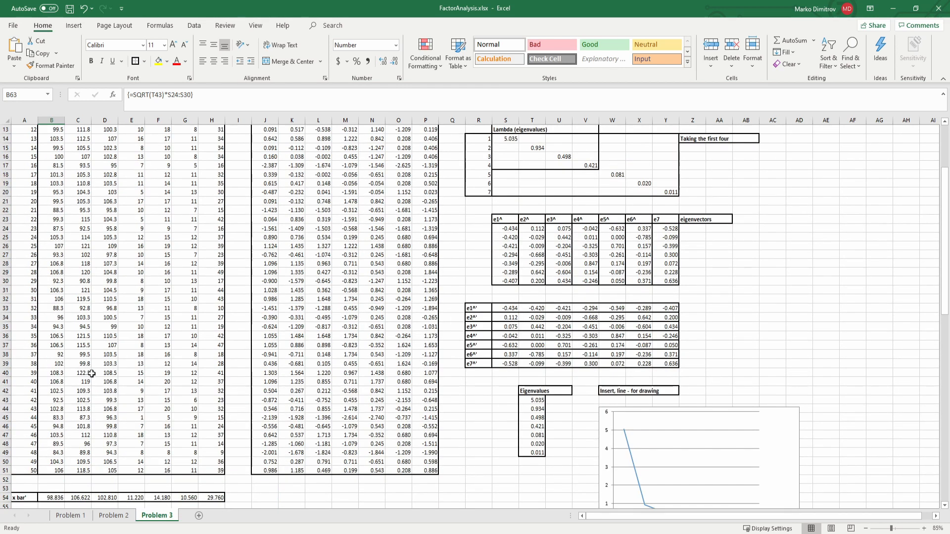
drag(134, 130, 139, 335)
scroll(135, 329, down, 4)
scroll(135, 328, down, 2)
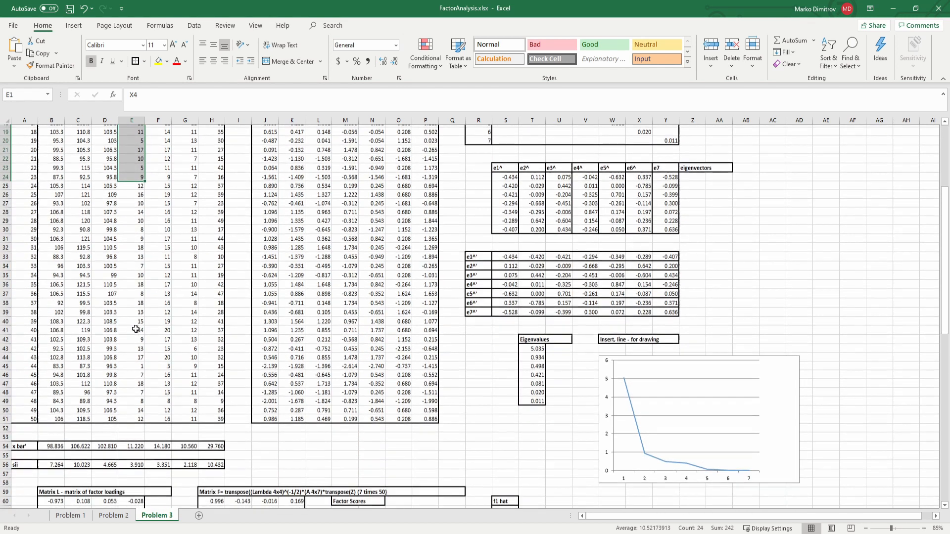
scroll(64, 468, down, 2)
scroll(64, 469, down, 1)
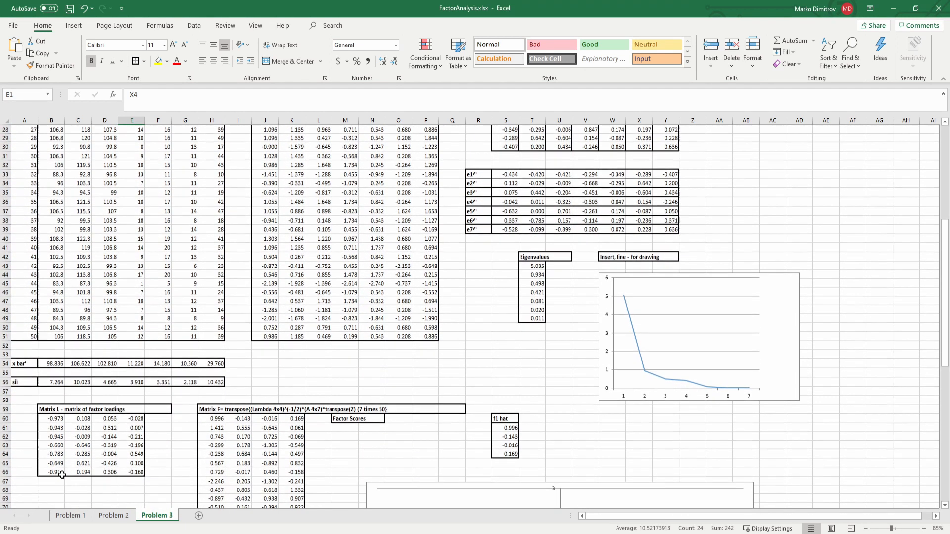
click(61, 445)
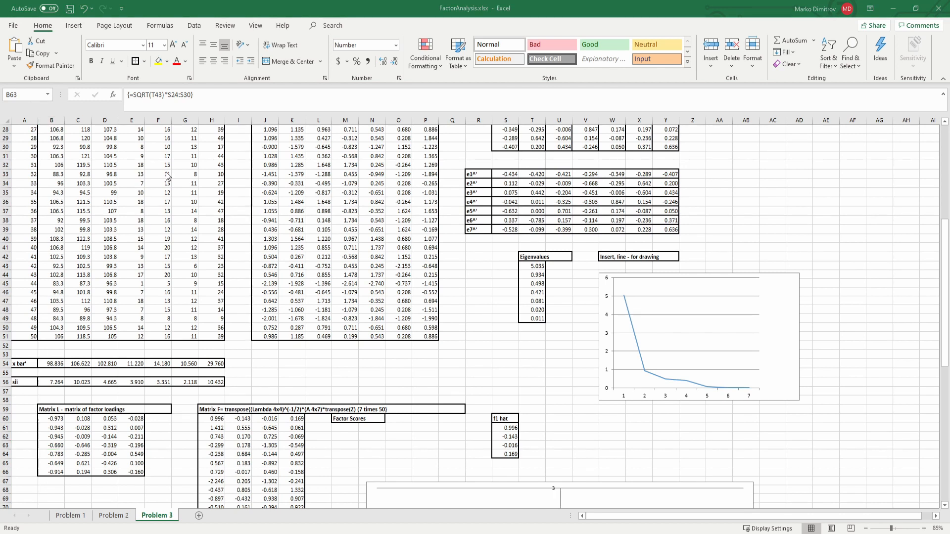
Step: Select Matrix L in B60:E66, inspect the array formula behind Matrix F, and select its first score row H60:K60
scroll(420, 302, down, 2)
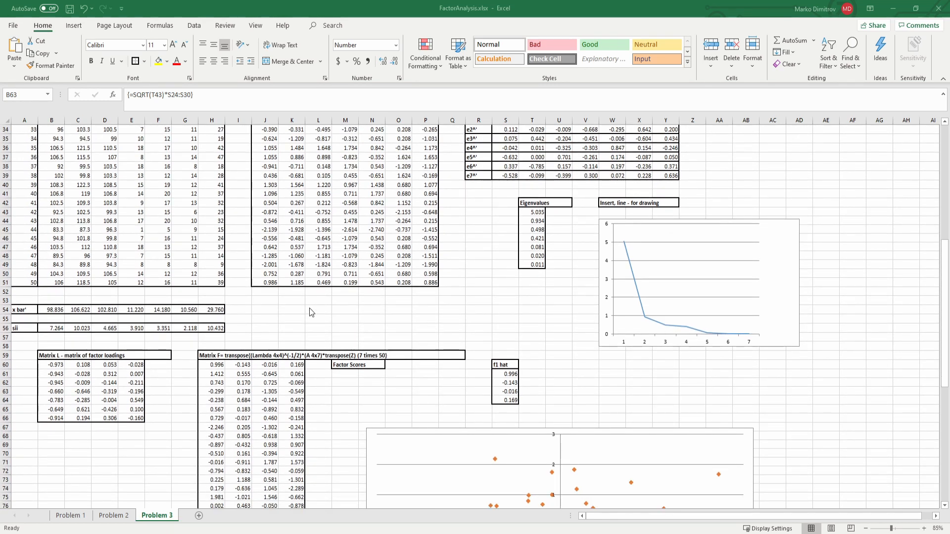
scroll(310, 312, down, 1)
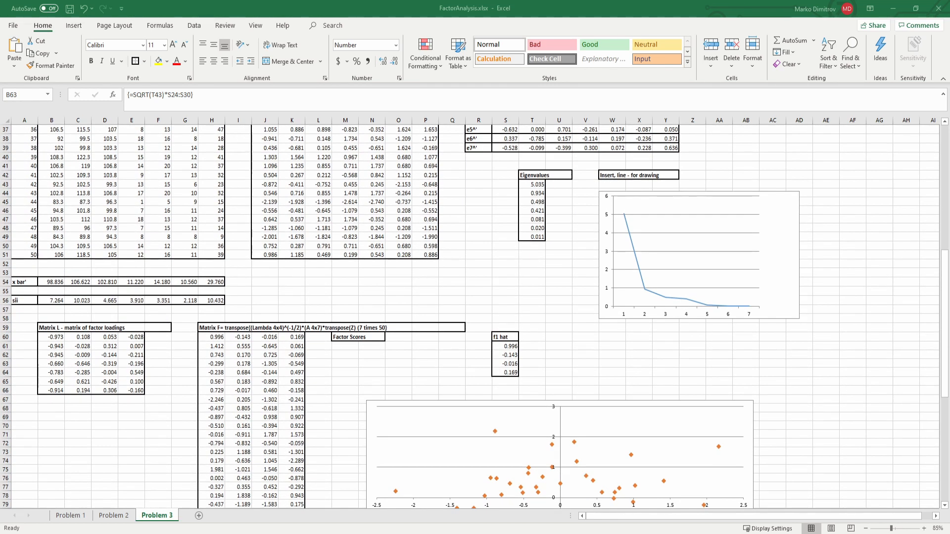
scroll(315, 380, down, 2)
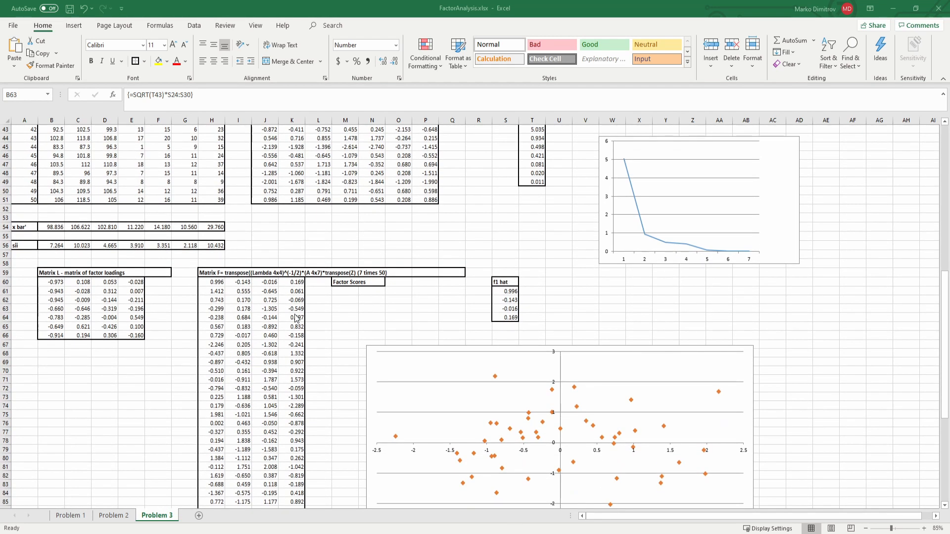
click(344, 298)
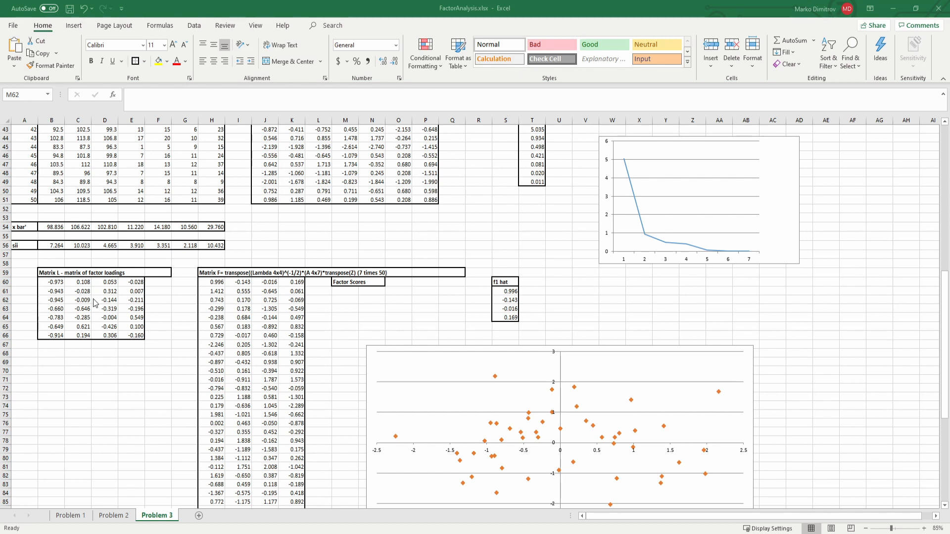
drag(46, 282, 133, 336)
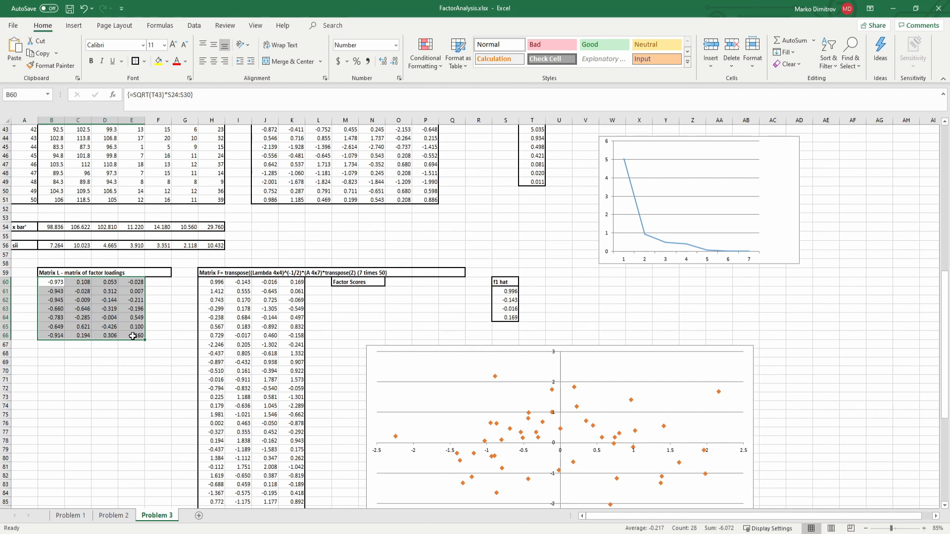
click(215, 283)
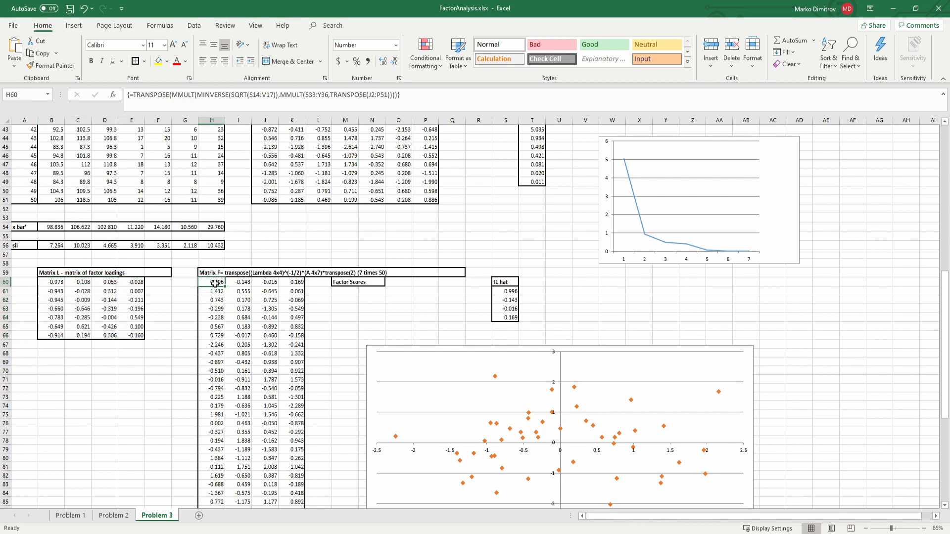
click(294, 281)
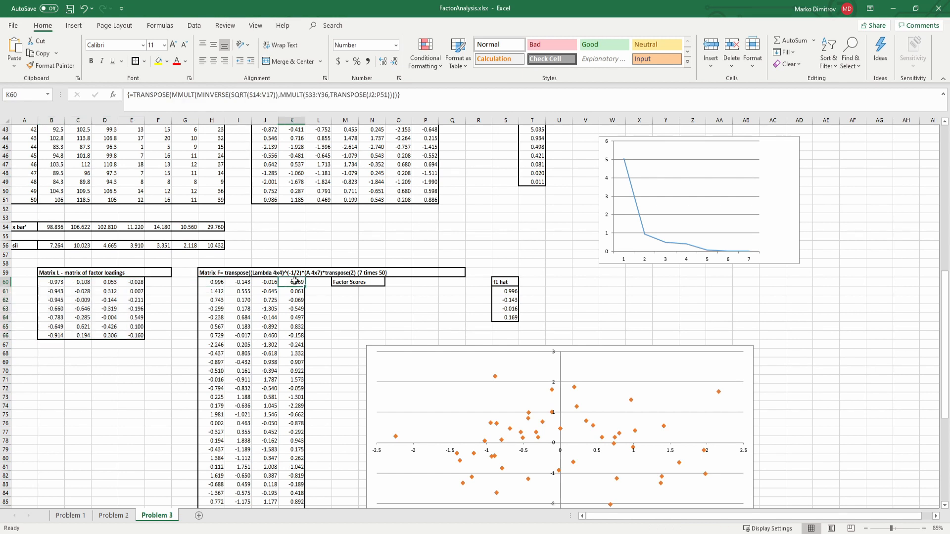
drag(216, 281, 290, 281)
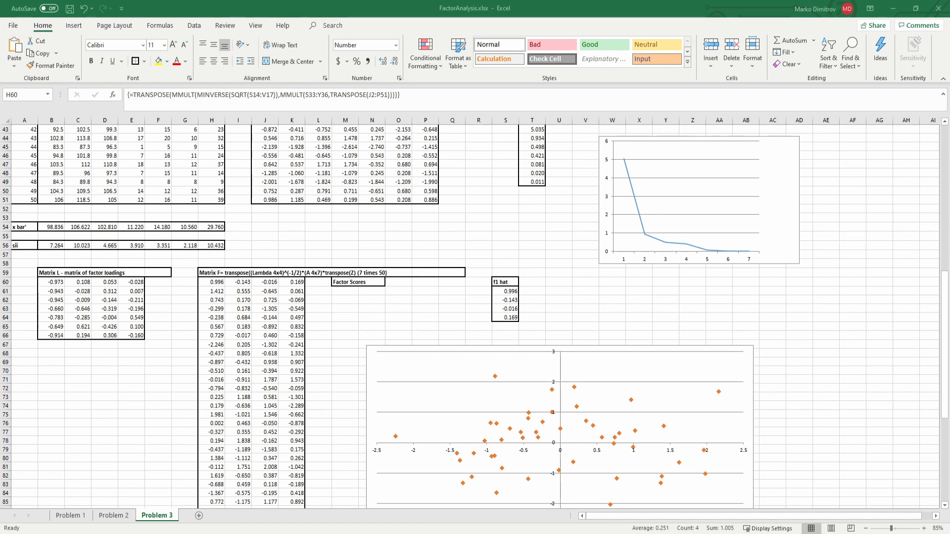
Step: Read the Matrix F heading in H59 and the f1 hat label in S60, and select the first rows of factor scores
click(431, 255)
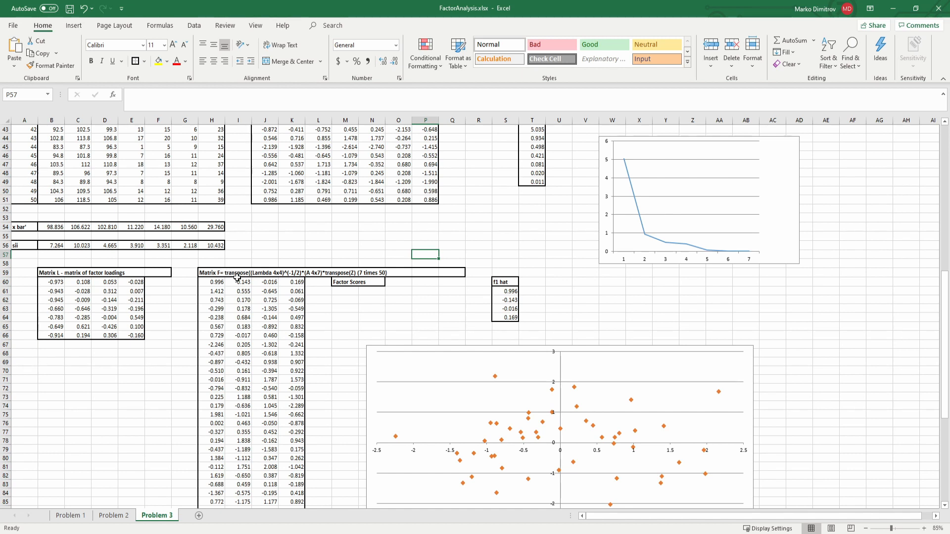
click(213, 272)
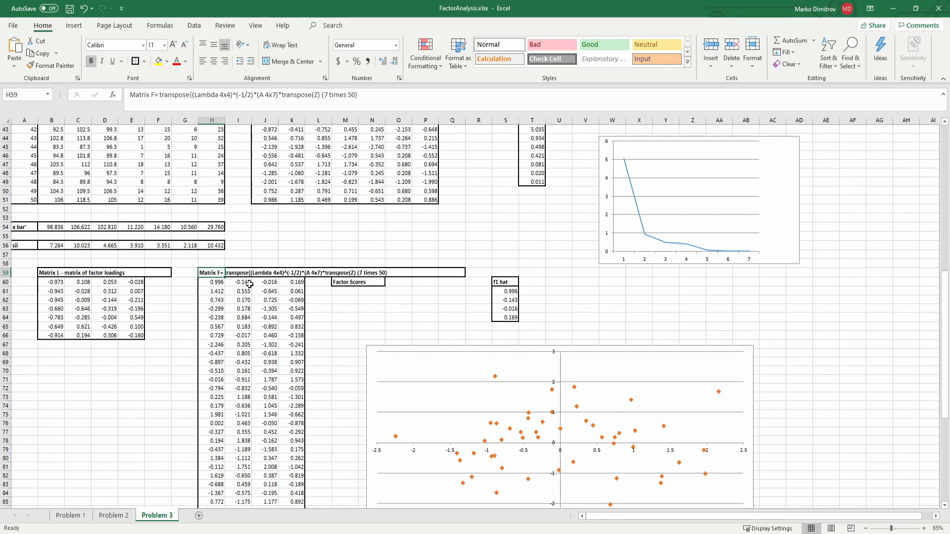
click(310, 247)
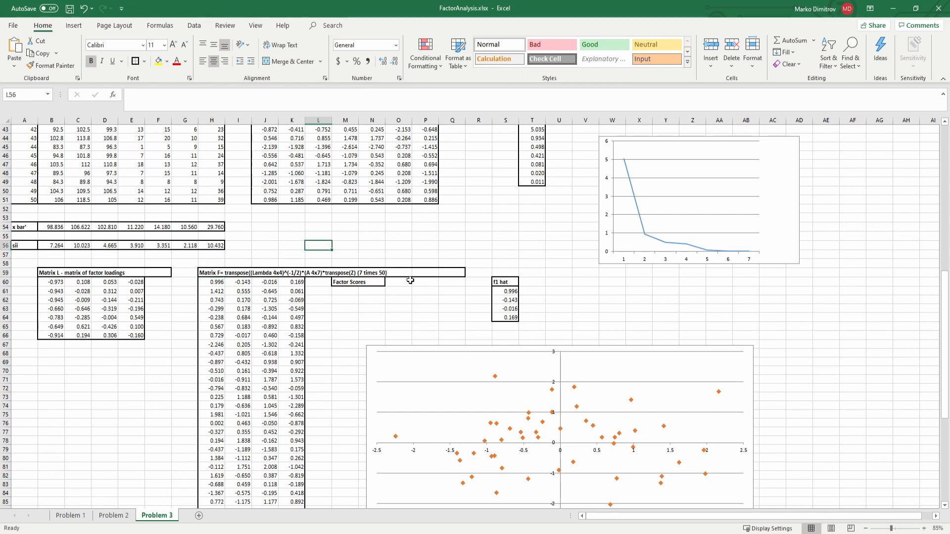
click(501, 280)
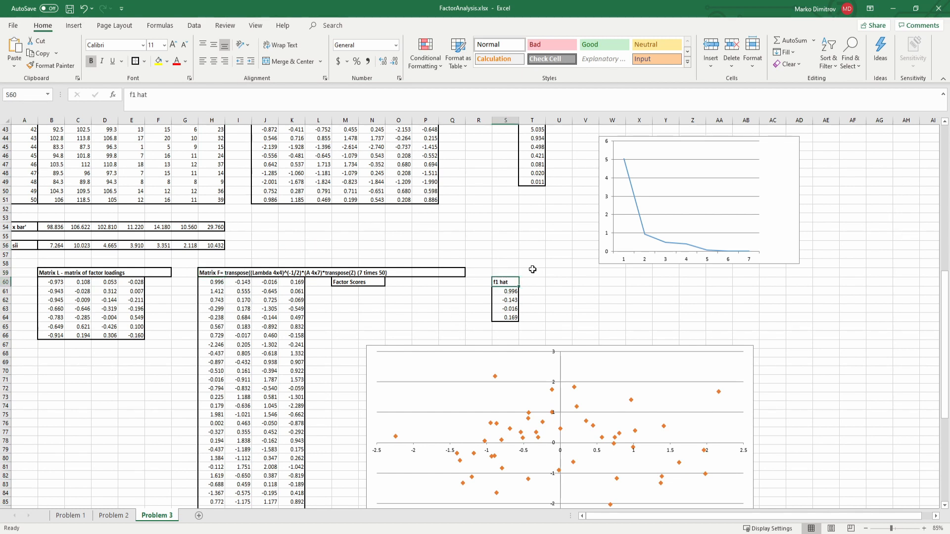
drag(212, 281, 292, 300)
Step: Label the last row of factor scores "f50 hat" in G109 and save the workbook
scroll(212, 398, down, 13)
drag(212, 355, 290, 368)
click(183, 364)
click(187, 364)
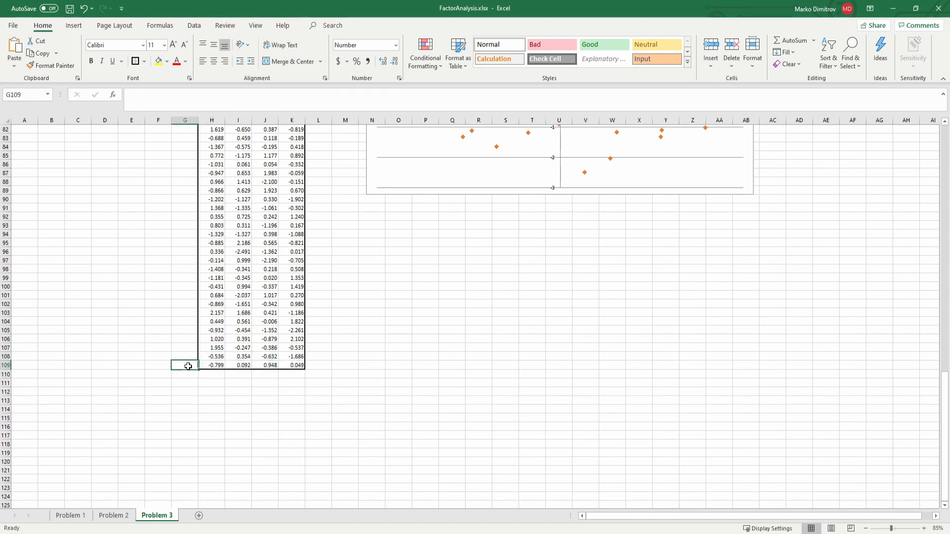
text(f)
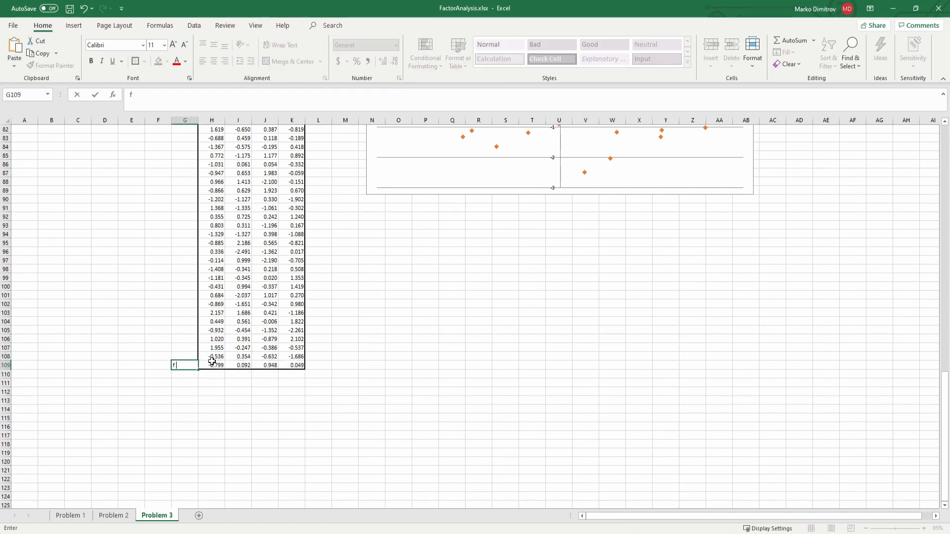
text(50 hat)
key(Return)
key(ctrl+s)
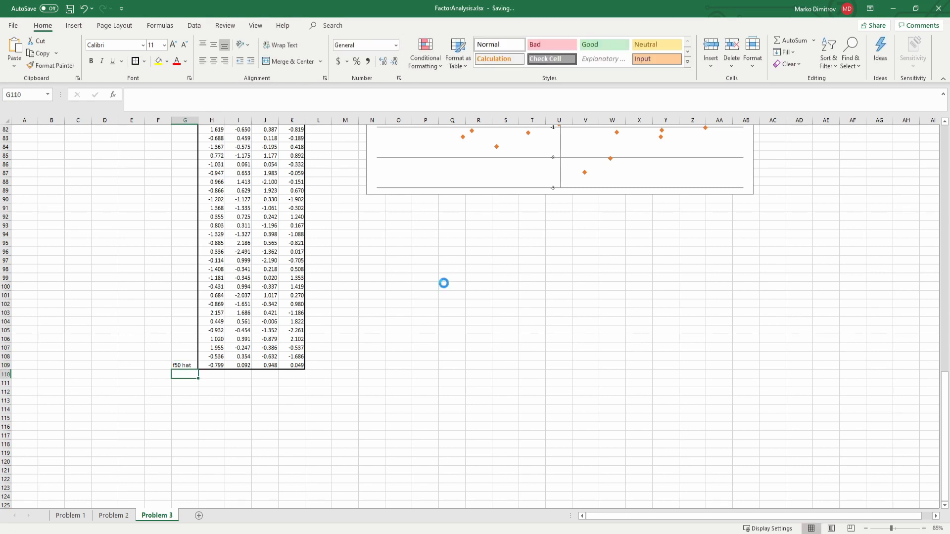
Step: Enter the least squares expression (X'X)^-1X'y as a text note in V62, beside the f1 hat vector
scroll(387, 300, up, 4)
scroll(386, 300, up, 6)
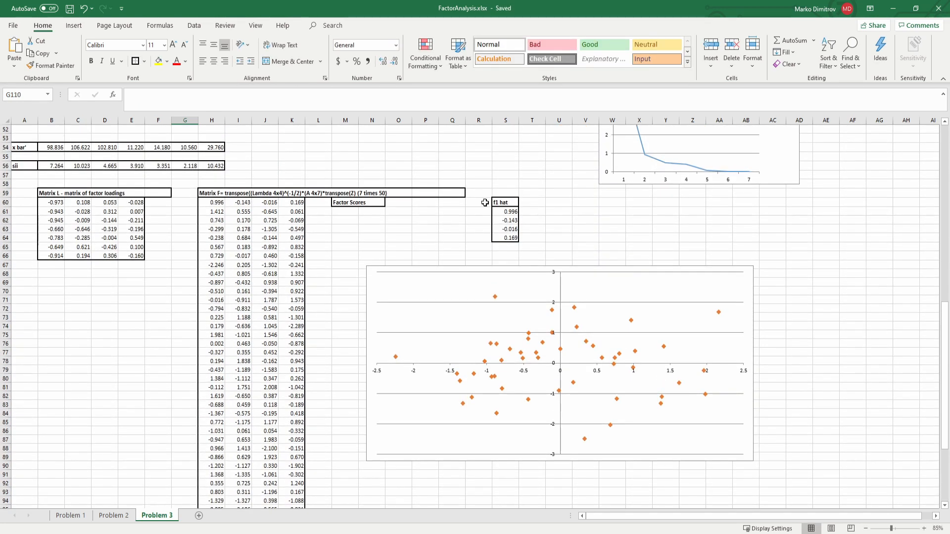
scroll(124, 278, up, 1)
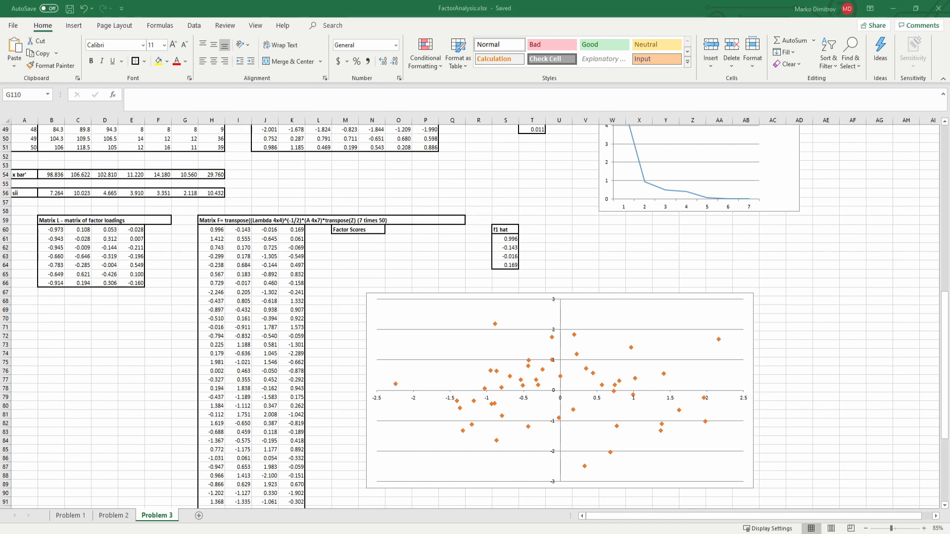
click(583, 252)
text((X'X)^-1X'y)
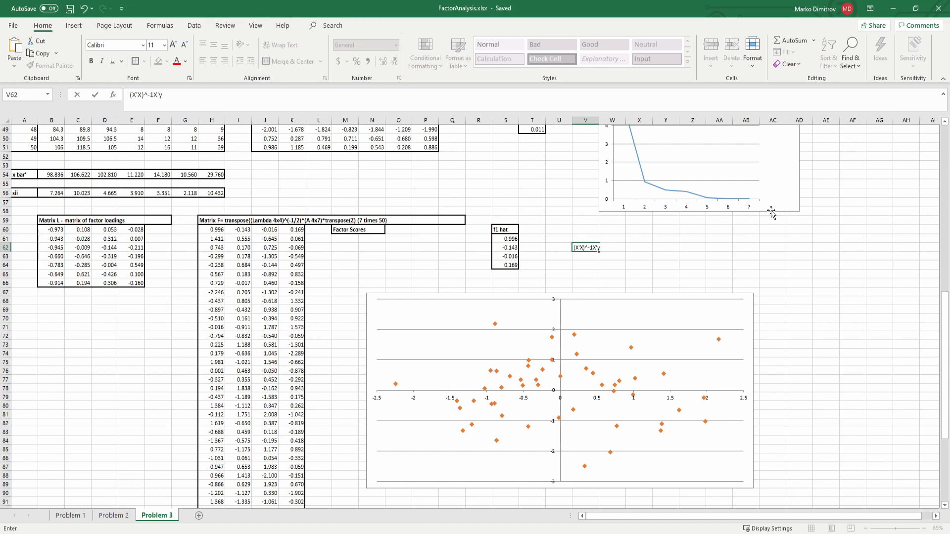
key(Return)
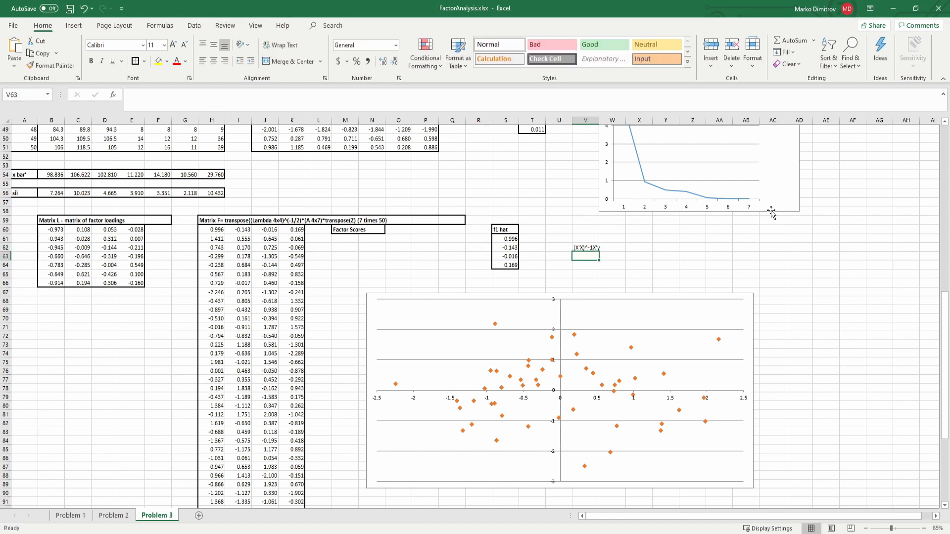
Step: Inspect the array formula of the f1 hat vector in S61 and select its values S61:S64
key(Up)
key(Down)
key(Up)
key(Left)
key(Left)
key(Left)
key(Up)
key(Down)
key(Up)
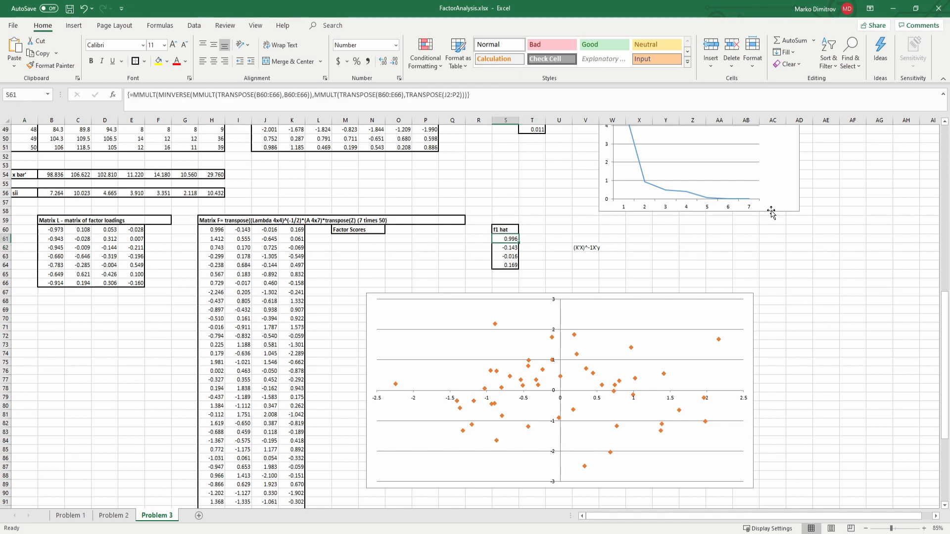
shift+click(503, 265)
Step: Compare the least squares expression in V62 with the loadings Matrix L in B60:E66
click(584, 247)
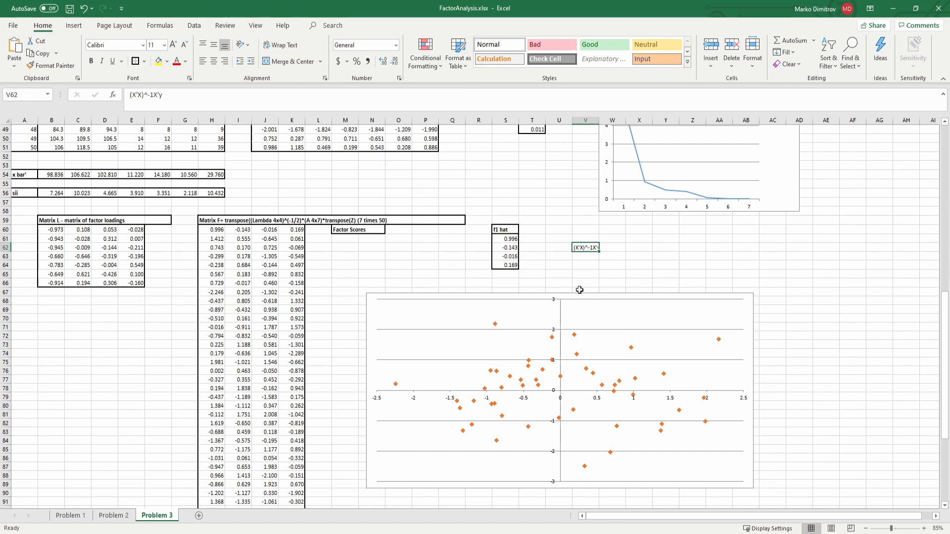
drag(541, 250, 571, 250)
click(586, 240)
click(587, 247)
drag(51, 229, 130, 282)
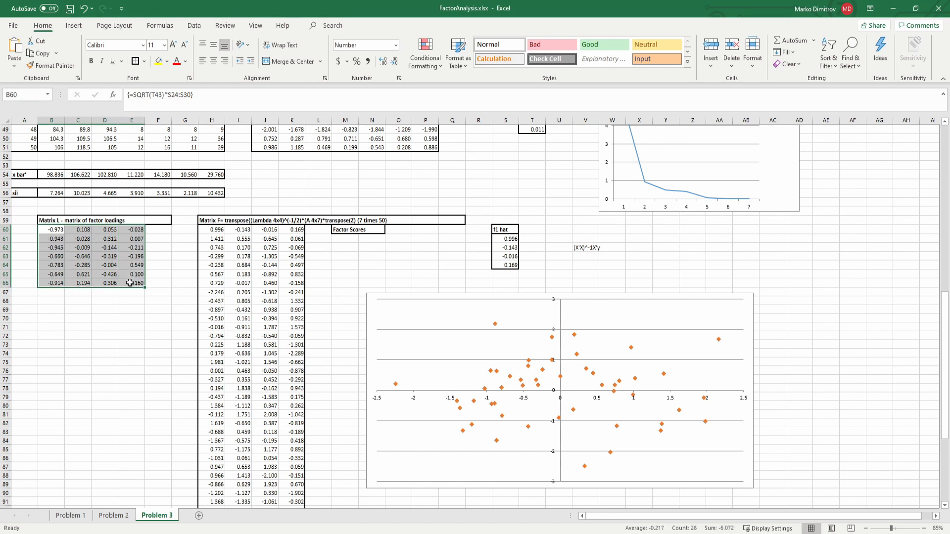
click(583, 249)
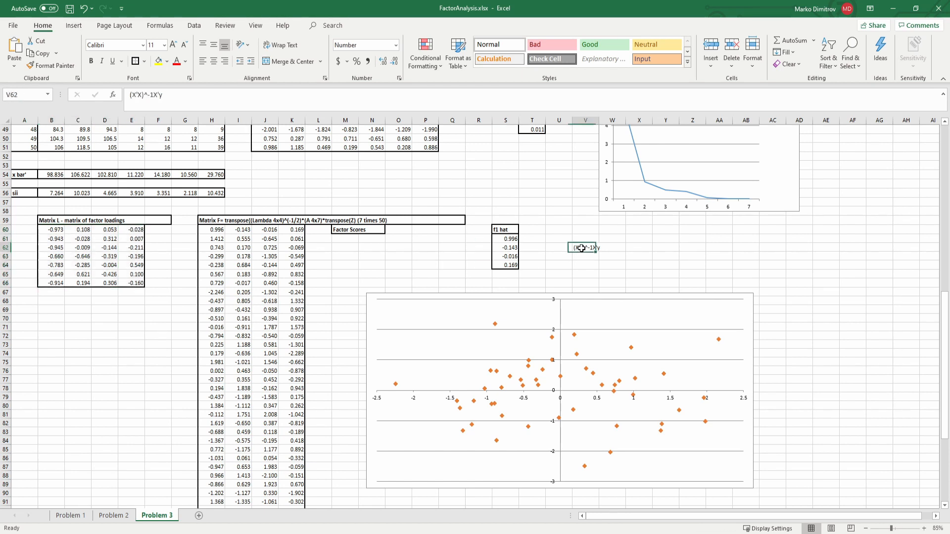
click(593, 263)
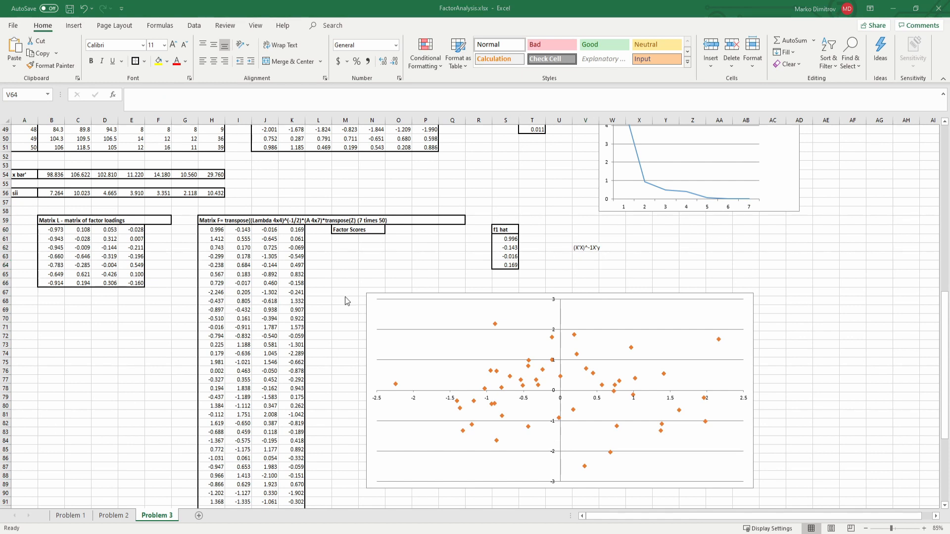
Step: Compare the first row of the Z standardized matrix, J2:P2, with the f1 hat vector in S61:S64
scroll(294, 194, up, 13)
scroll(293, 195, up, 3)
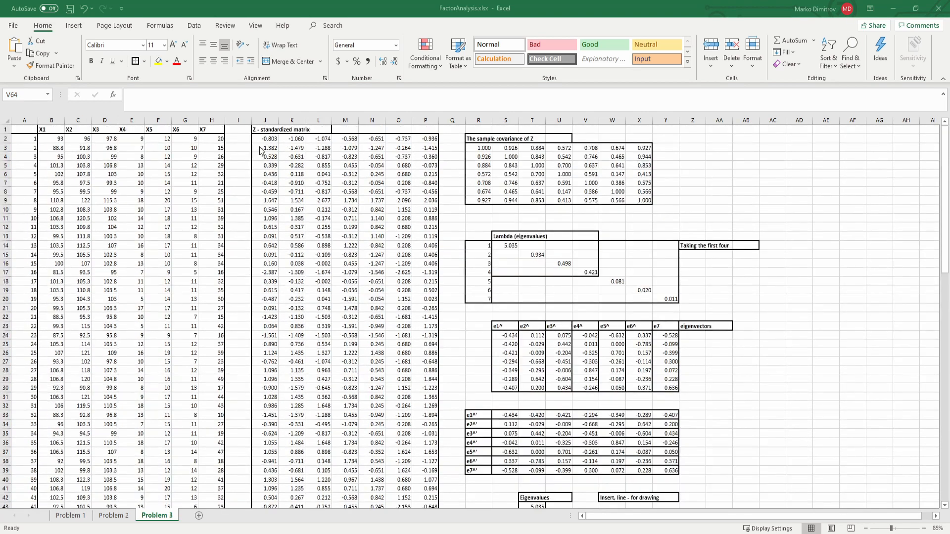
scroll(298, 154, down, 7)
click(297, 155)
scroll(298, 198, up, 8)
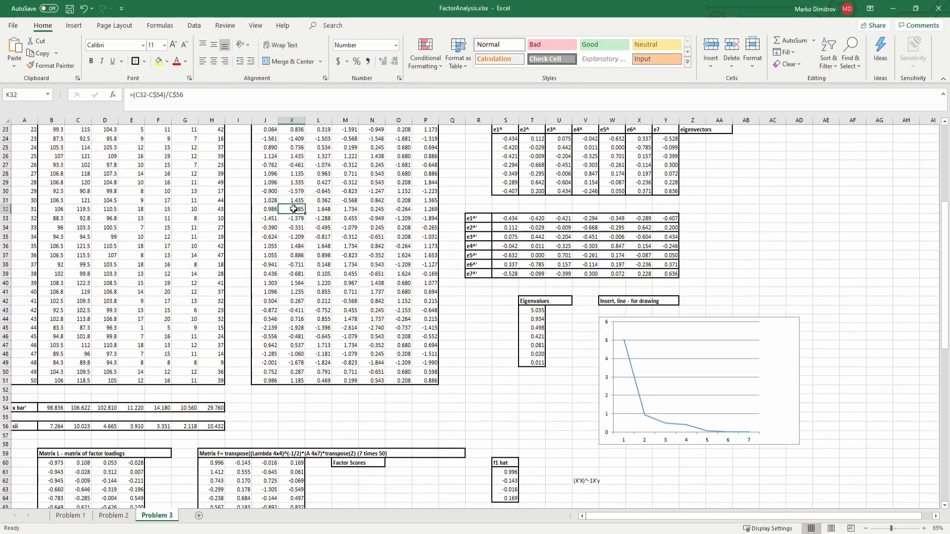
drag(262, 139, 423, 139)
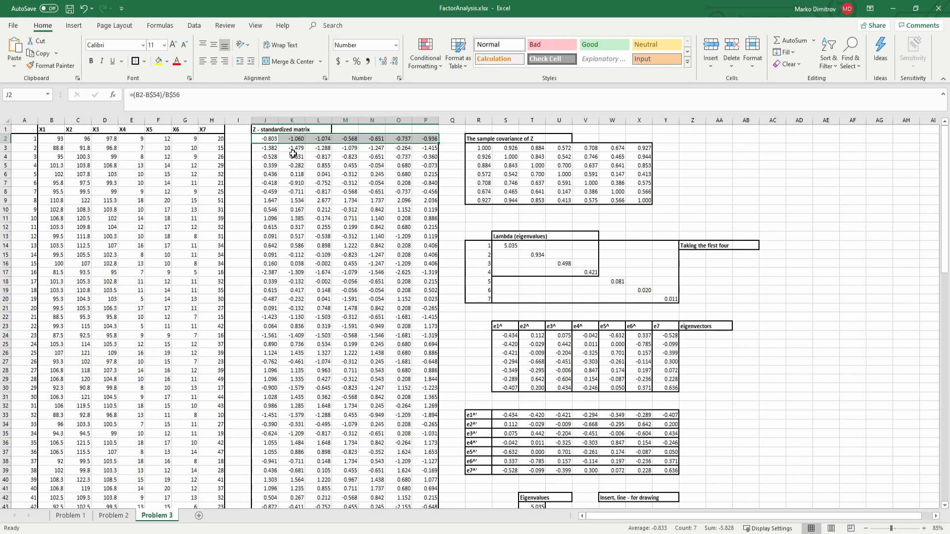
scroll(293, 198, down, 10)
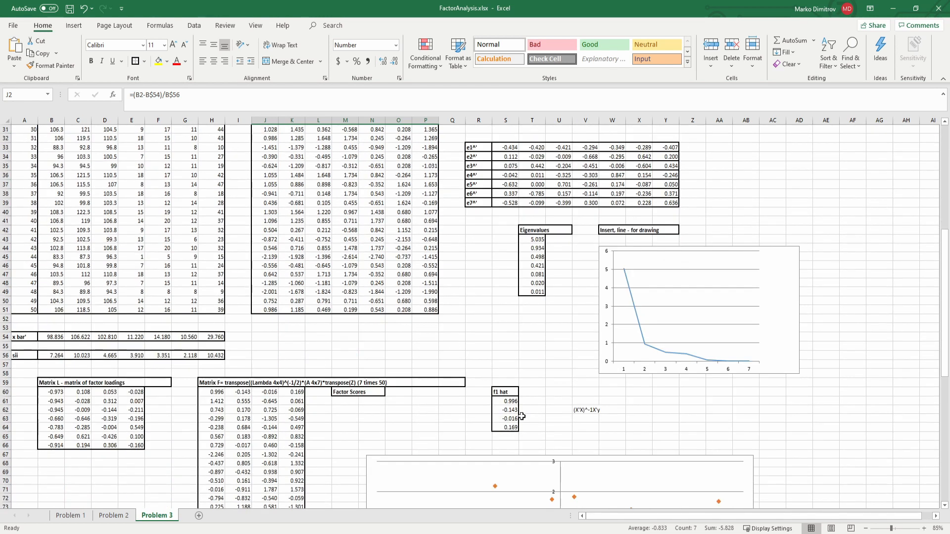
drag(515, 403, 510, 427)
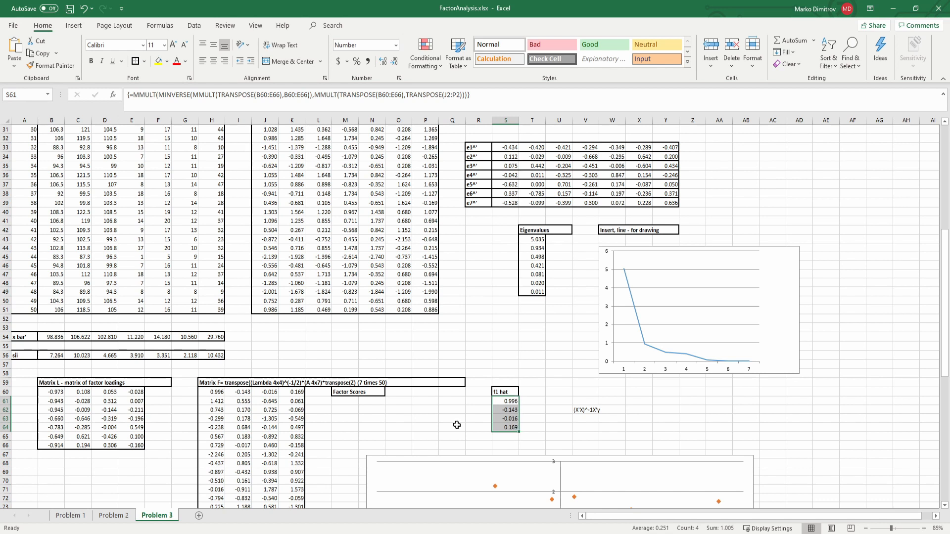
Step: Open the f1 hat array formula in S61:S64, trace its ranges B60:E66 and J2:P2, and re-enter it unchanged as an array formula
click(205, 396)
drag(499, 401, 500, 428)
click(247, 95)
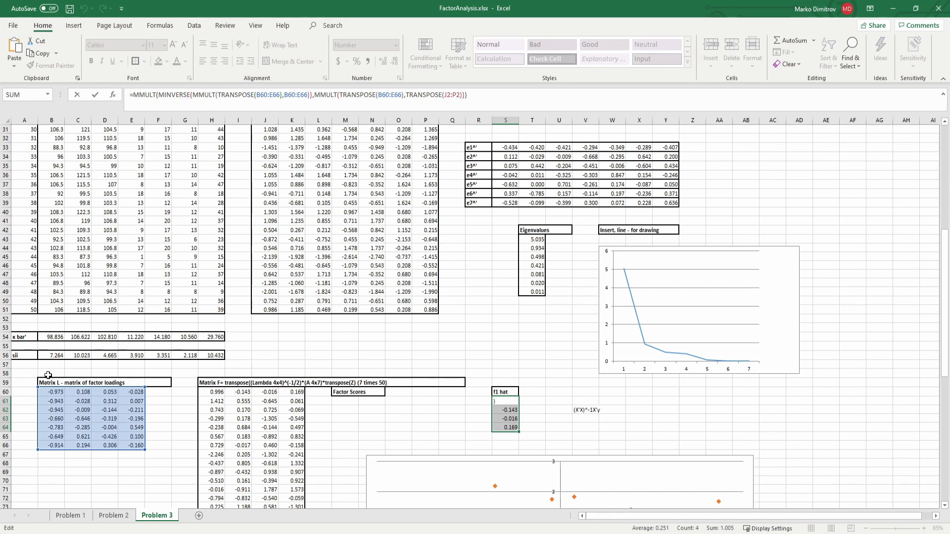
scroll(351, 233, up, 10)
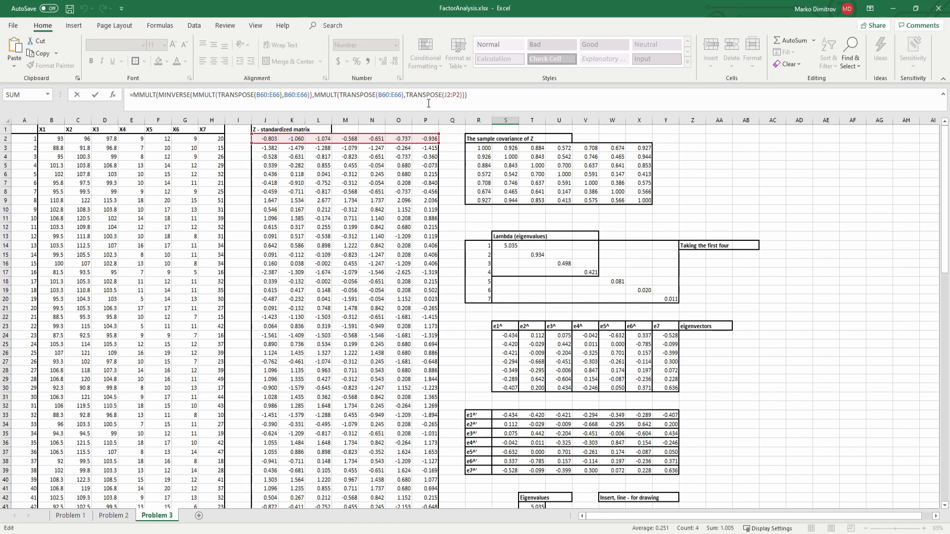
scroll(349, 187, down, 8)
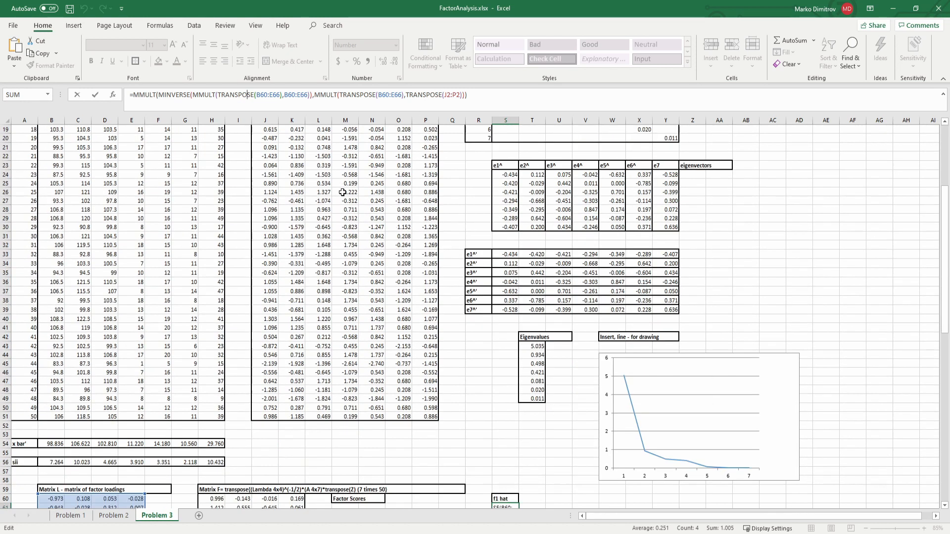
key(ctrl+shift+Return)
Step: Move the (X'X)^-1X'y note from V62 to S58 above the f1 hat vector, make it bold and save the workbook
click(586, 463)
drag(586, 459, 504, 422)
key(ctrl+b)
click(549, 436)
key(ctrl+s)
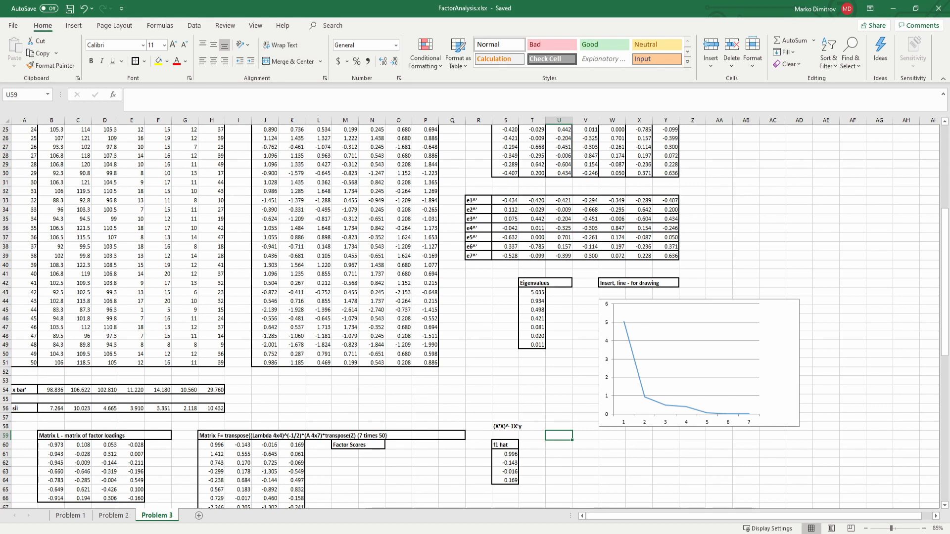
Step: Examine the Matrix F heading in H59, selecting the expression with Lambda, A and transposed Z
key(alt+Tab)
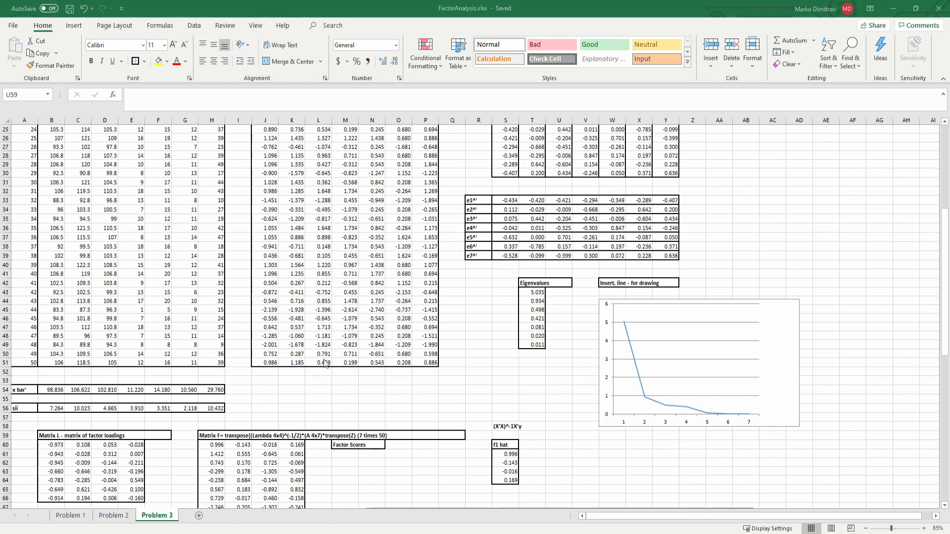
key(alt+Tab)
click(345, 398)
scroll(233, 404, down, 2)
click(231, 383)
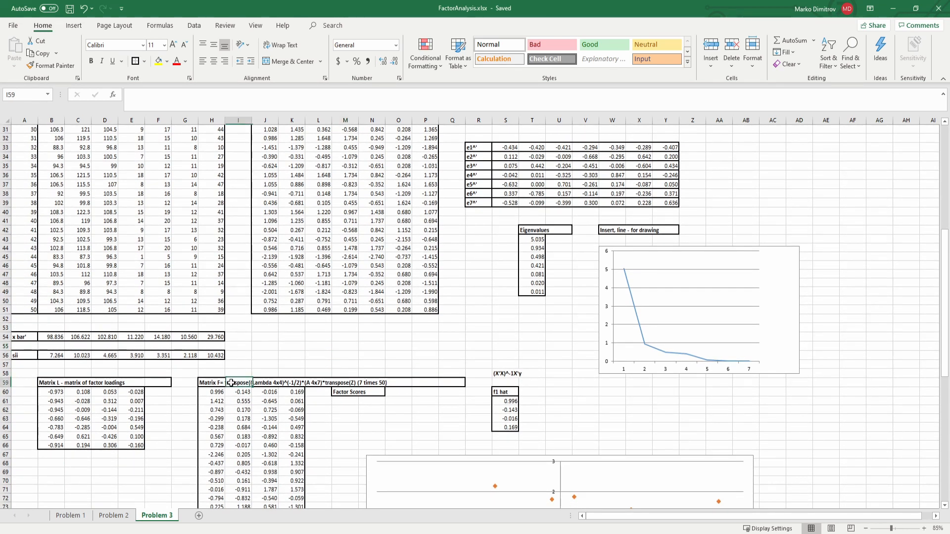
click(316, 396)
drag(213, 382, 367, 390)
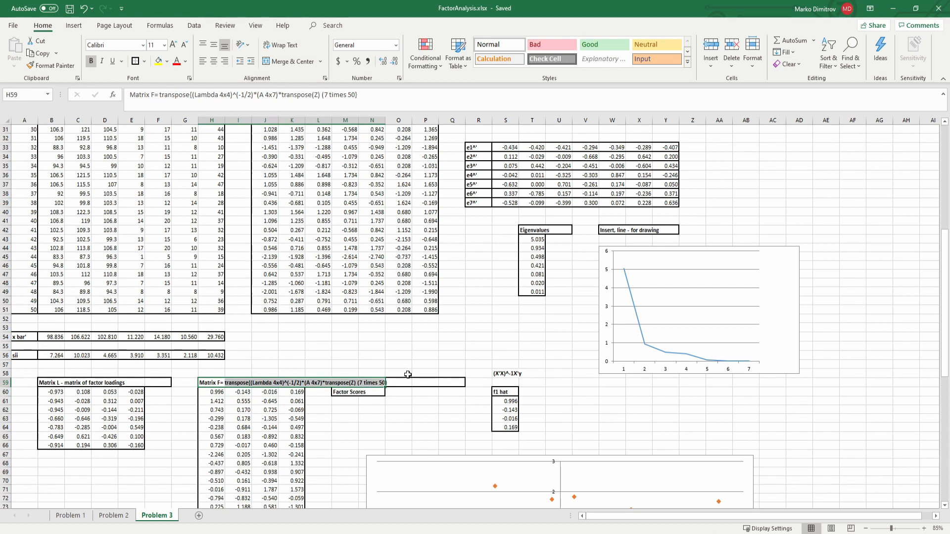
Step: Examine the factor scores of Matrix F row by row, starting with rows 60 to 62
drag(218, 392, 266, 454)
scroll(300, 418, down, 5)
scroll(300, 418, down, 5)
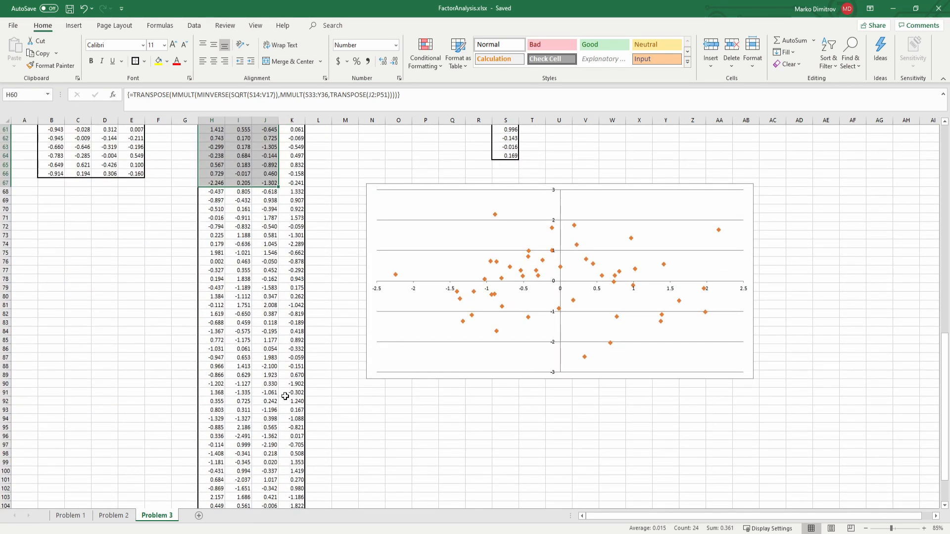
scroll(271, 371, up, 5)
drag(215, 256, 291, 256)
drag(209, 265, 259, 277)
scroll(248, 297, up, 3)
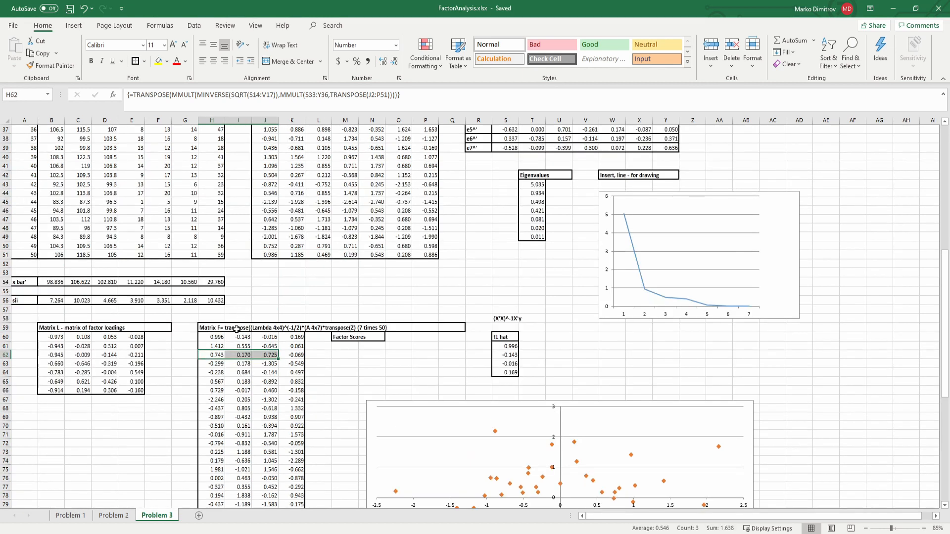
click(237, 326)
click(239, 355)
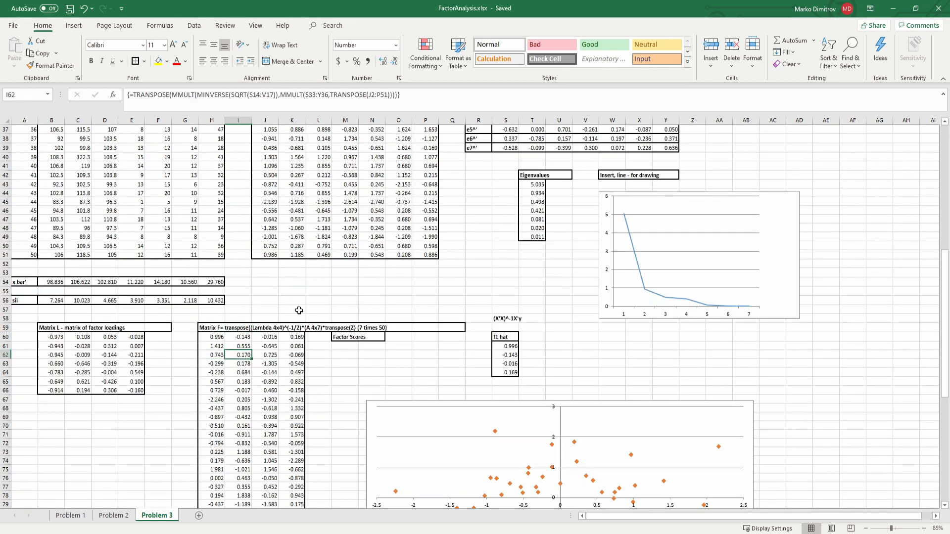
Step: Inspect the 4x4 Lambda matrix in S14:V17 and each of its four diagonal eigenvalues
scroll(435, 294, up, 3)
scroll(434, 294, up, 8)
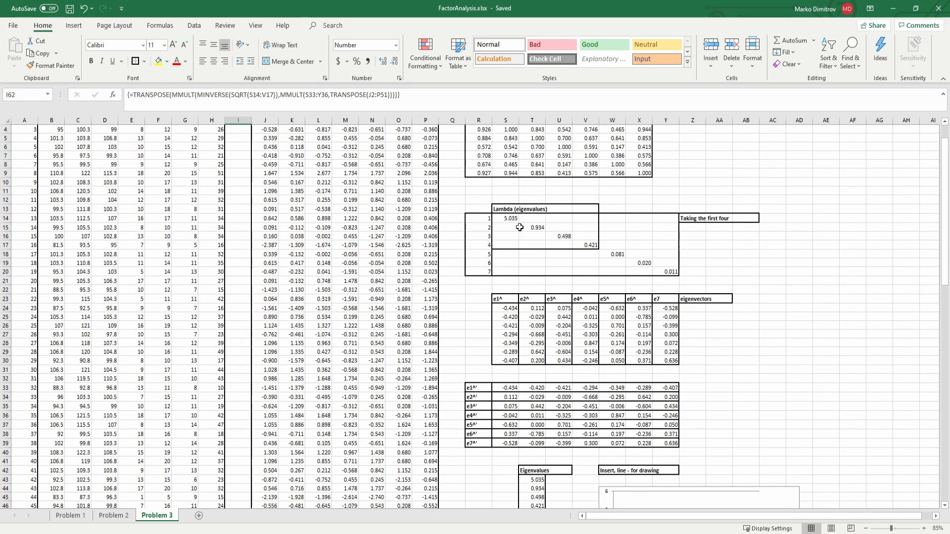
drag(510, 218, 586, 242)
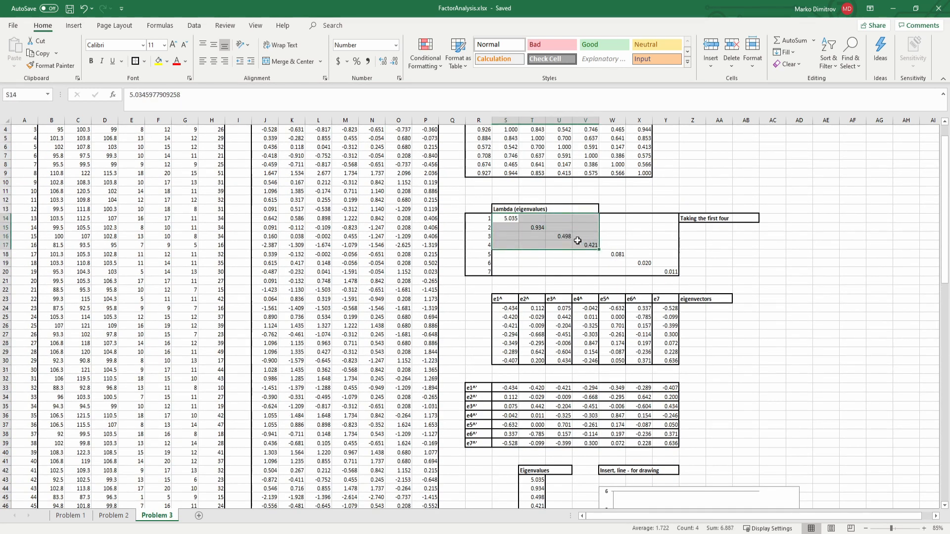
click(510, 221)
click(537, 229)
click(561, 239)
click(585, 247)
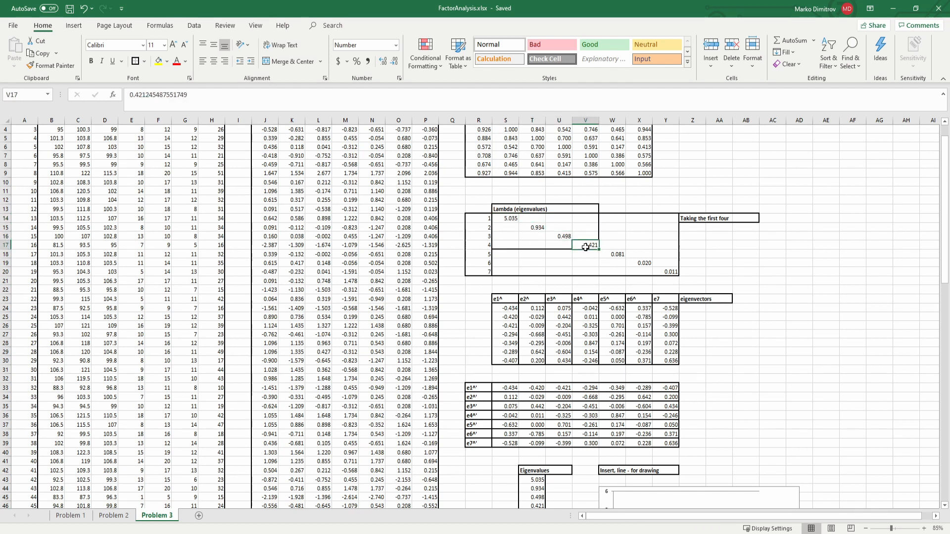
Step: Enter the label "A =" in I2, beside the first row of the Z standardized matrix
scroll(578, 242, down, 8)
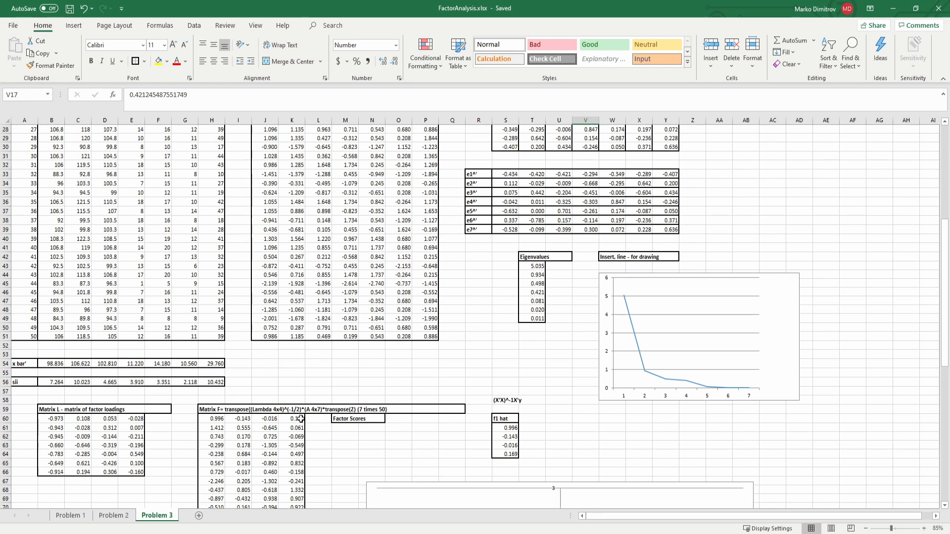
scroll(299, 349, up, 2)
scroll(294, 396, down, 2)
scroll(284, 317, up, 9)
click(249, 141)
text(A=)
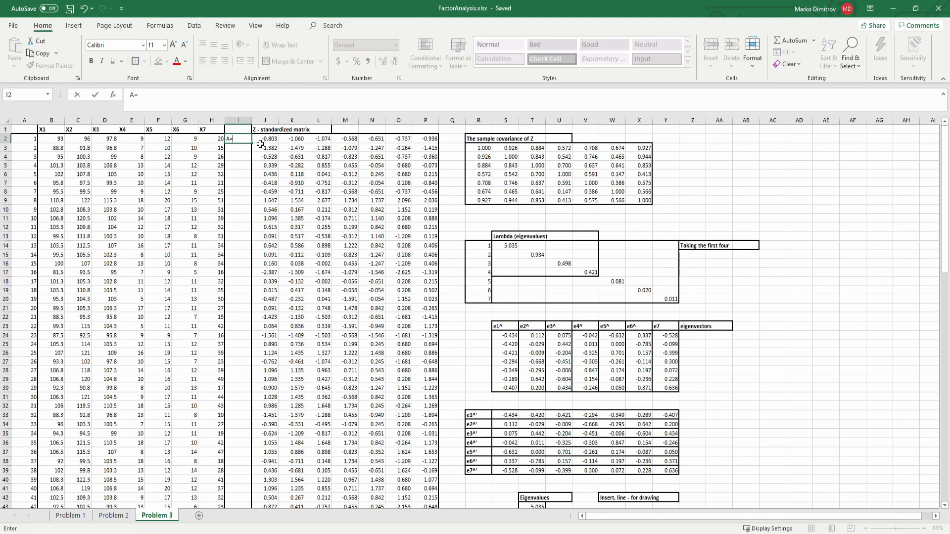
key(BackSpace)
key(ctrl+Return)
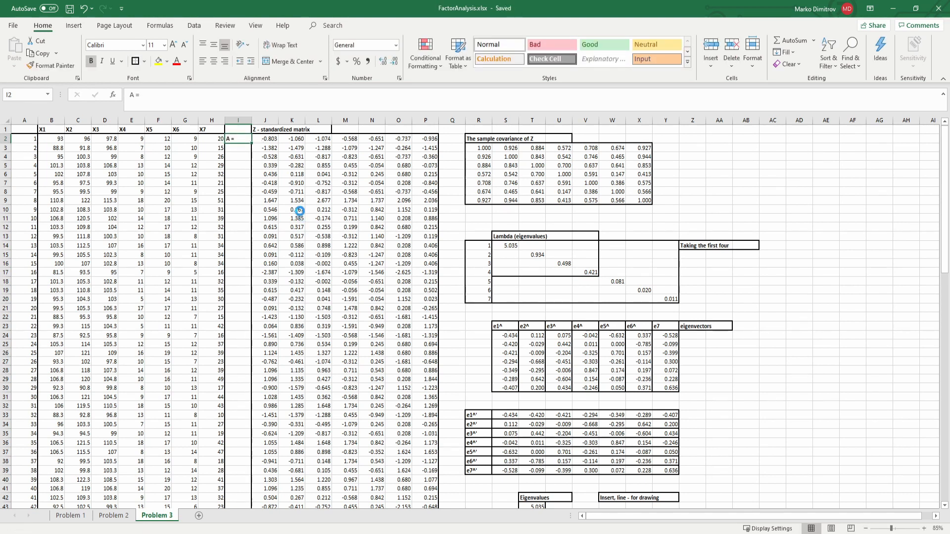
Step: Inspect the standardization formula in K2 and compare it with the first rows of factor scores in Matrix F
click(283, 137)
scroll(344, 301, down, 13)
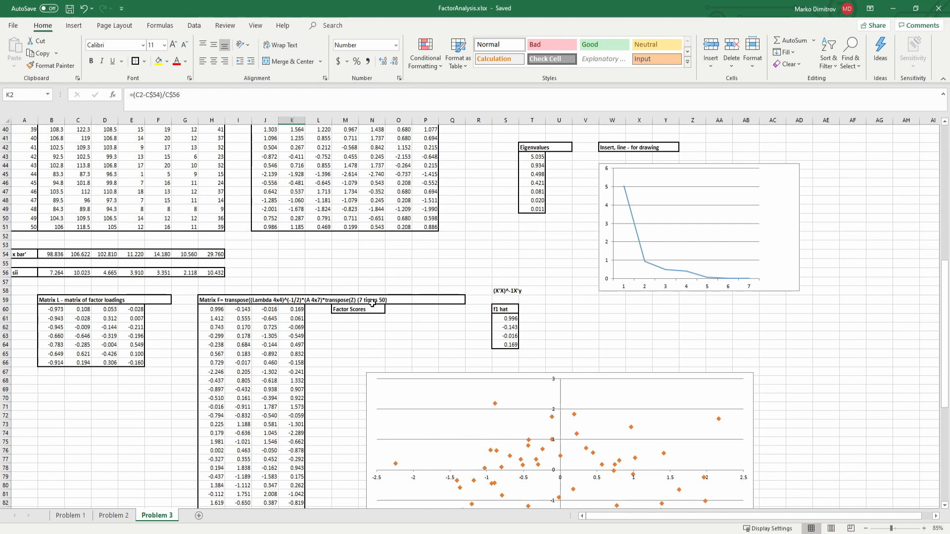
drag(210, 309, 299, 309)
scroll(240, 319, down, 2)
click(212, 264)
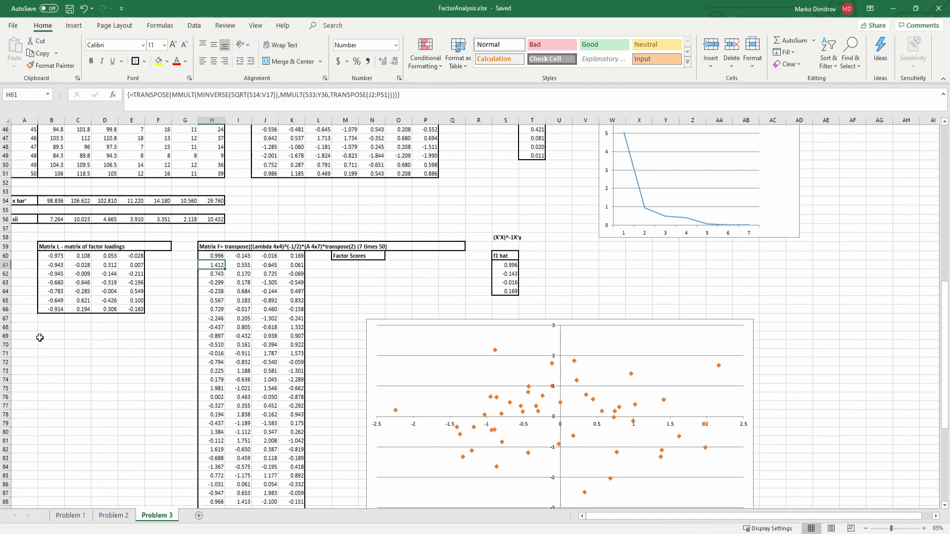
click(238, 246)
click(267, 256)
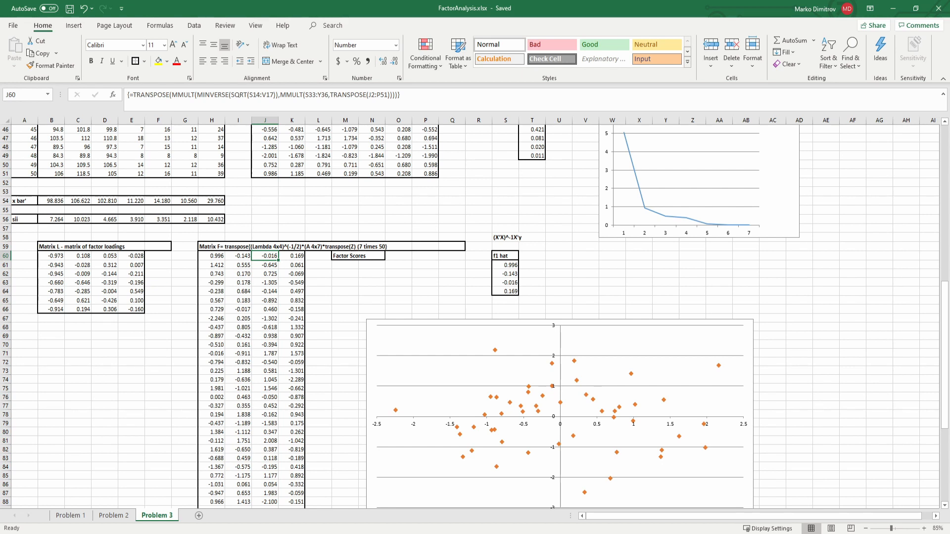
Step: Move the scatter chart closer to the Matrix F factor scores, with its edge at the start of column M
scroll(242, 259, down, 2)
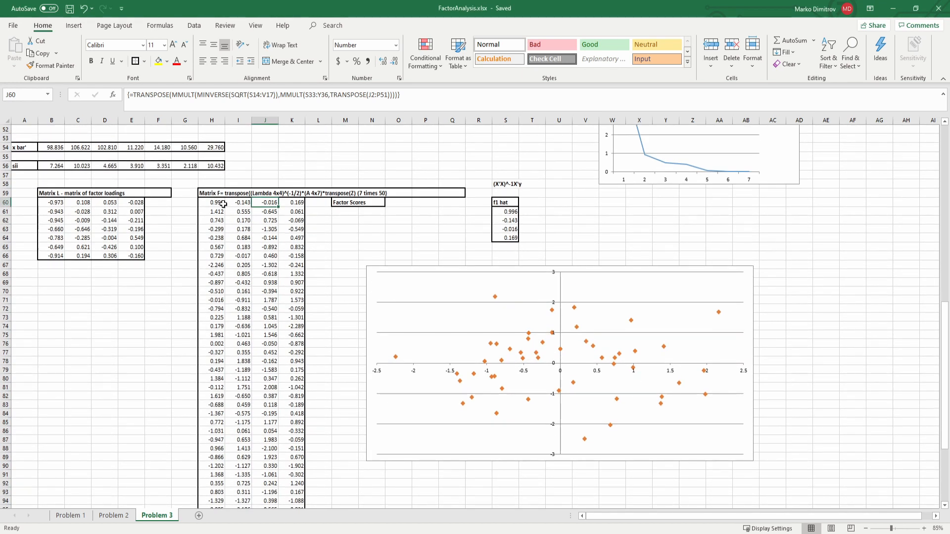
click(390, 292)
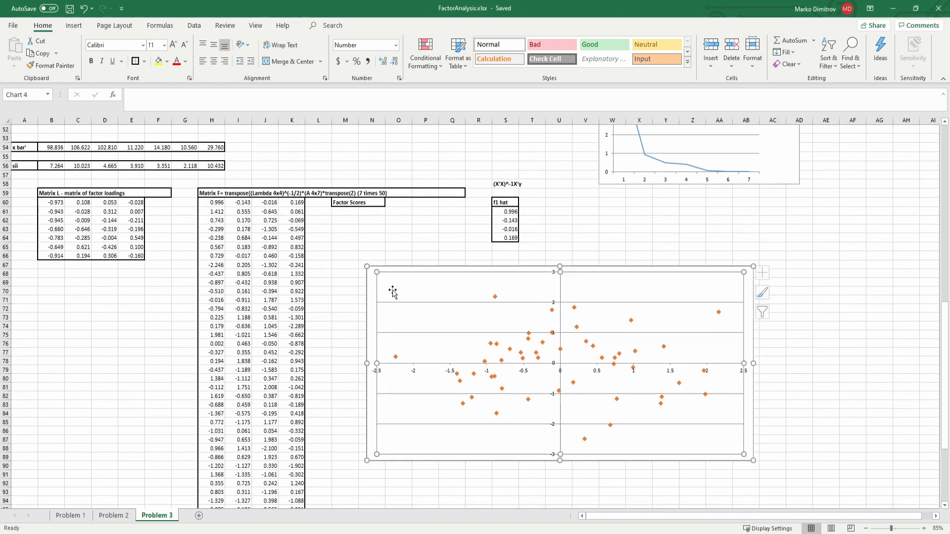
drag(371, 288, 336, 289)
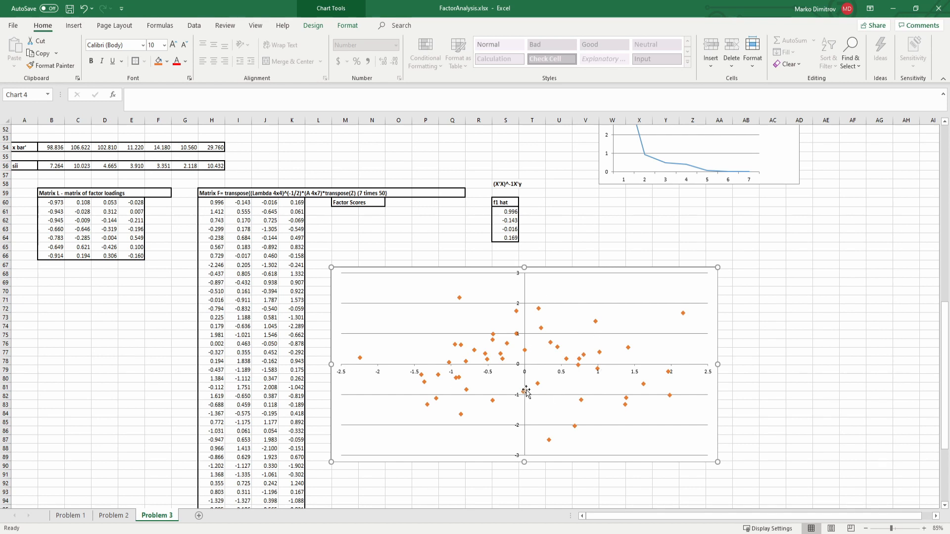
Step: Compare the first two factor score columns, H60:I109, with the points of the scatter chart
drag(210, 206, 246, 423)
scroll(247, 425, down, 7)
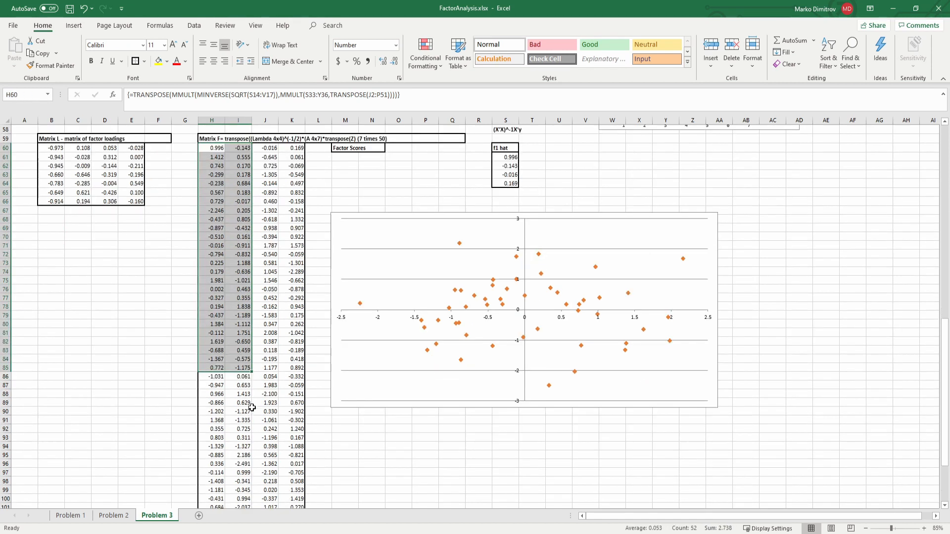
shift+click(247, 444)
scroll(287, 366, up, 9)
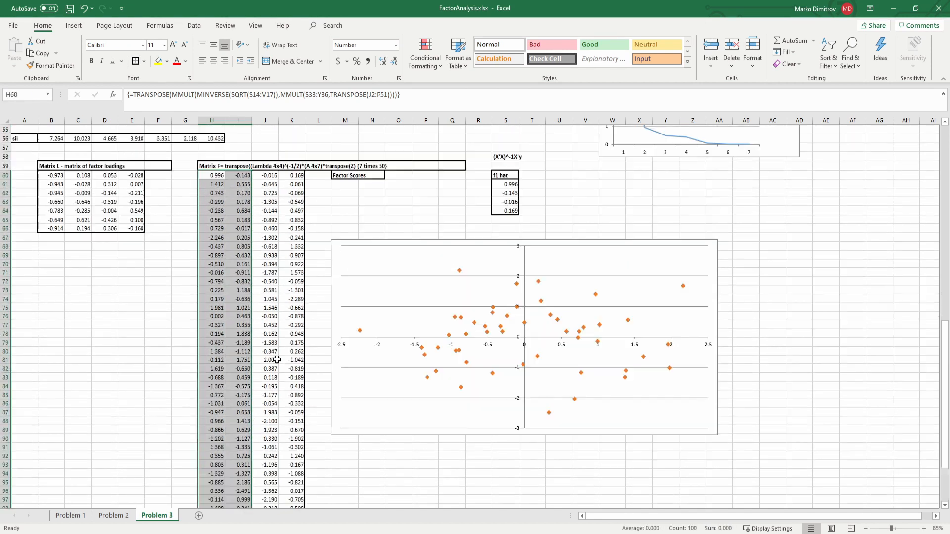
click(371, 282)
scroll(243, 383, up, 6)
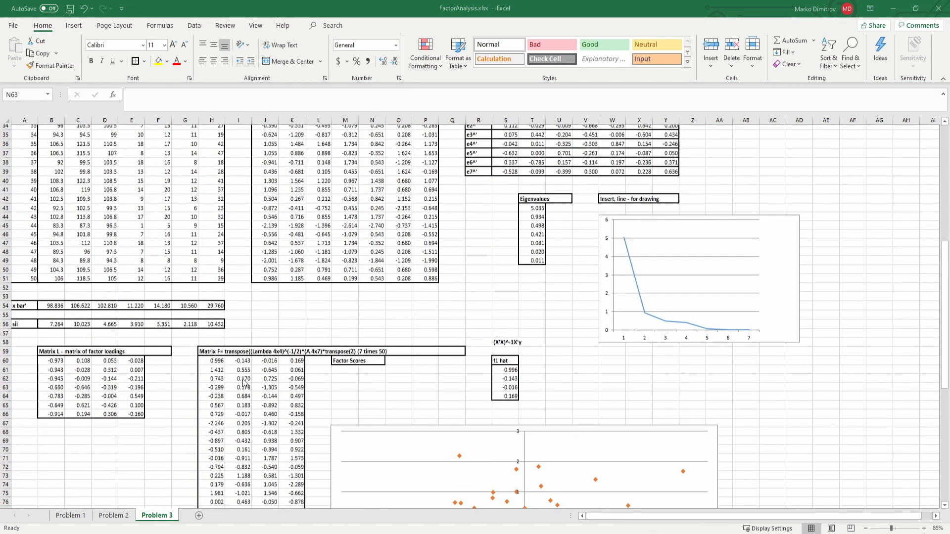
scroll(243, 379, up, 4)
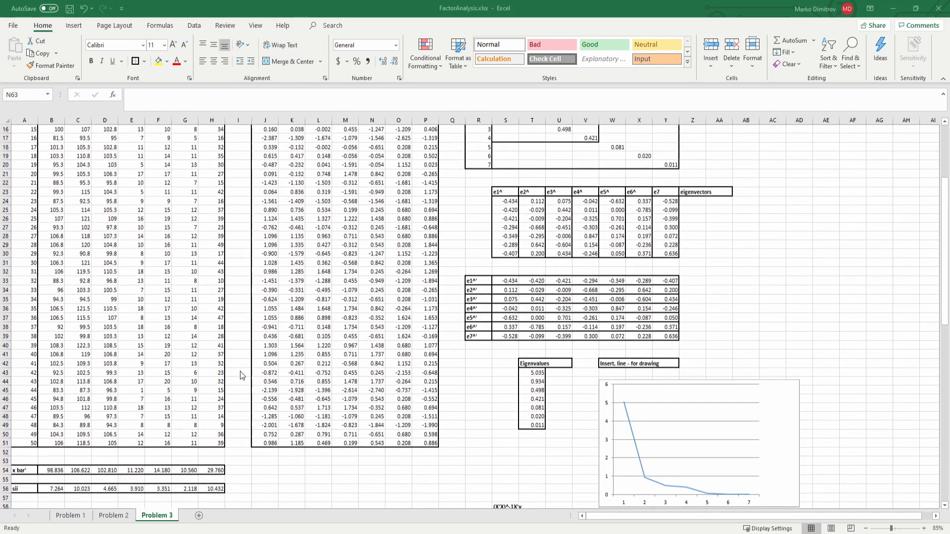
scroll(239, 367, up, 2)
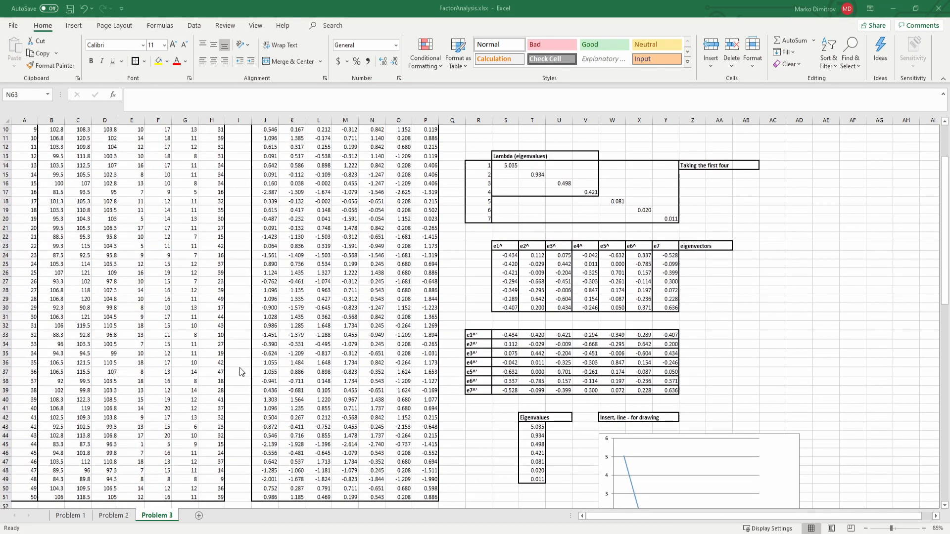
scroll(260, 319, up, 3)
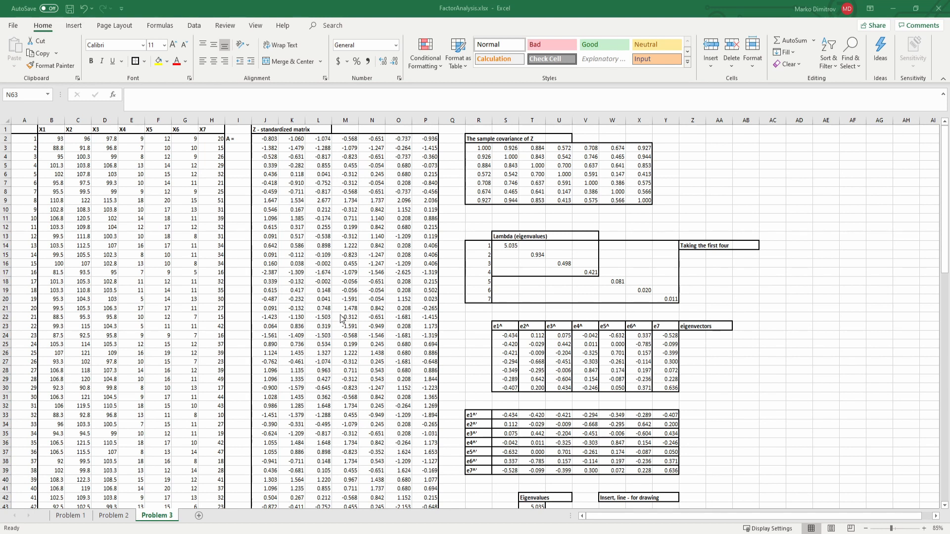
click(397, 231)
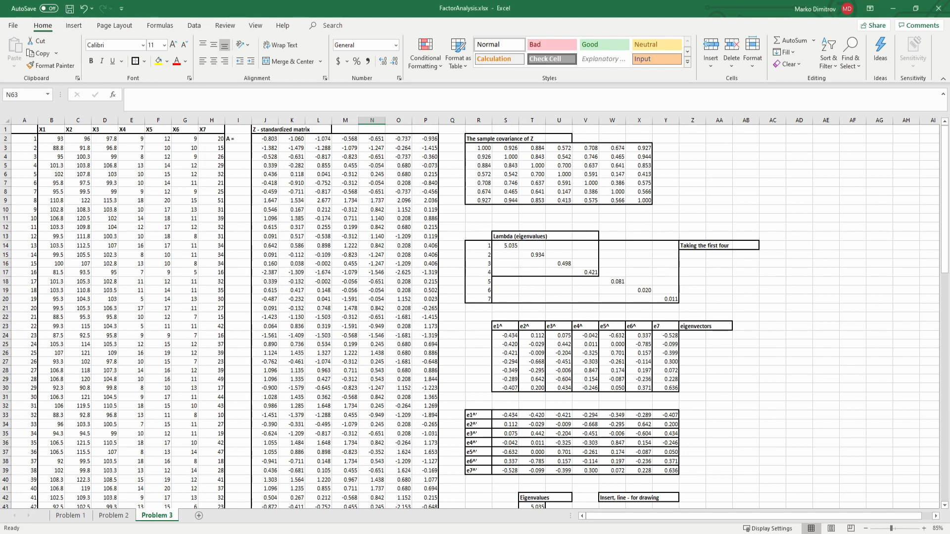
key(alt+Tab)
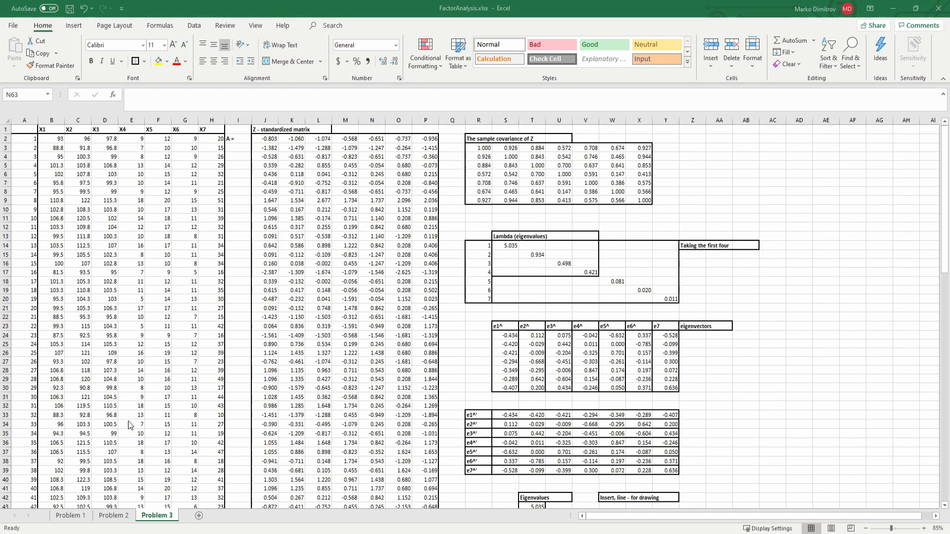
Step: Review the Problem 3 sheet from the Z standardized matrix down to the eigenvalue line chart and the f1 hat column
click(424, 238)
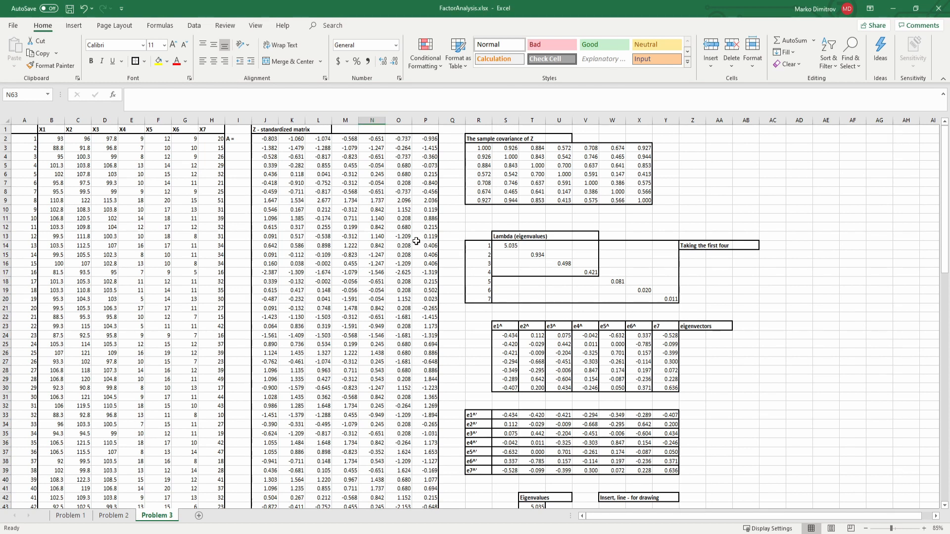
click(452, 200)
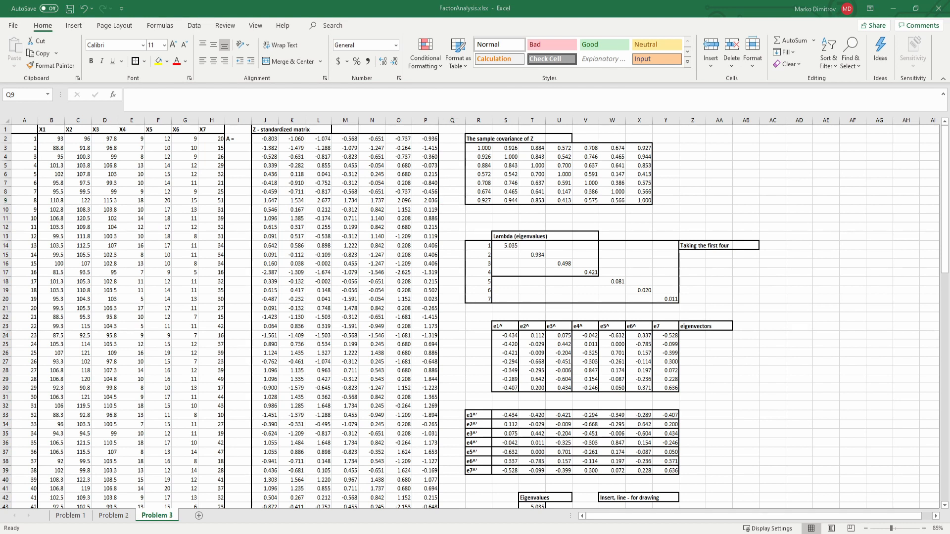
scroll(523, 411, down, 1)
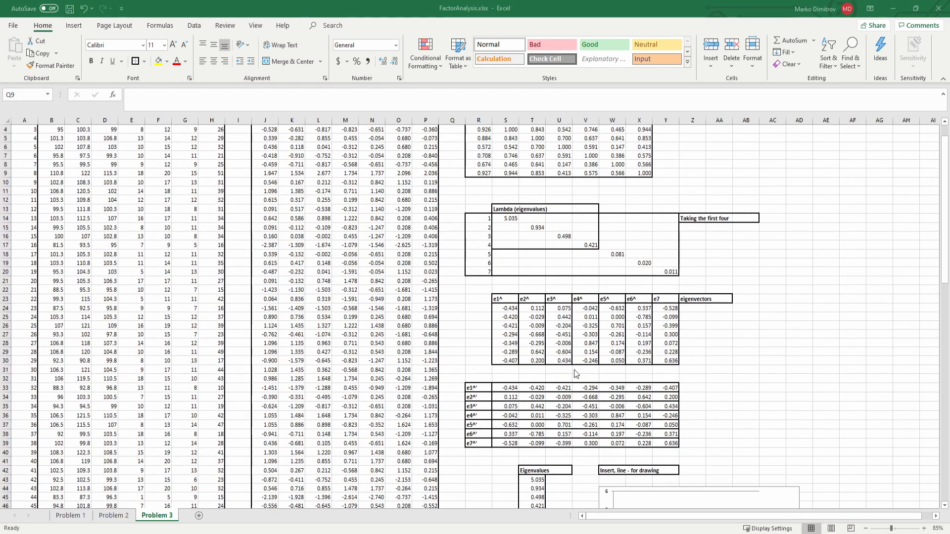
scroll(578, 372, down, 2)
scroll(579, 376, down, 4)
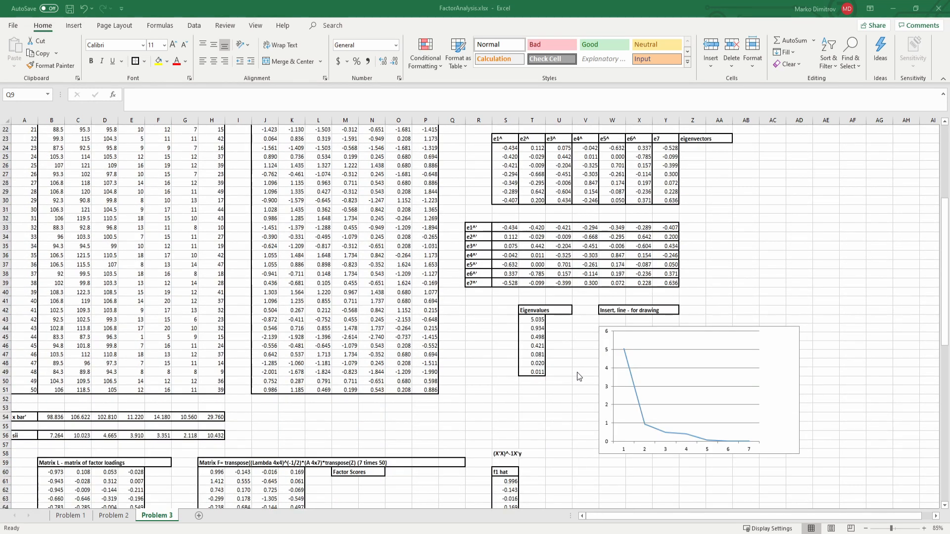
scroll(571, 372, down, 4)
scroll(566, 374, up, 4)
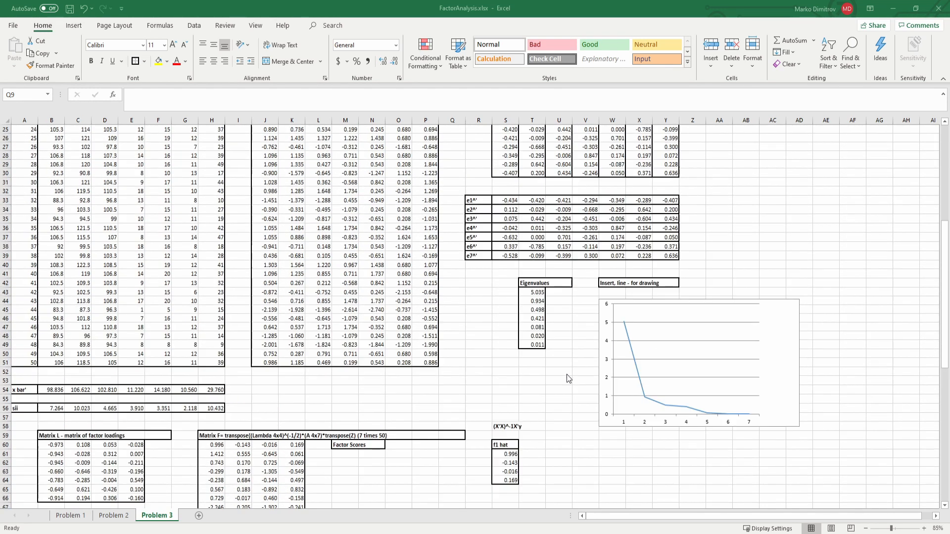
scroll(564, 372, up, 4)
scroll(557, 353, up, 3)
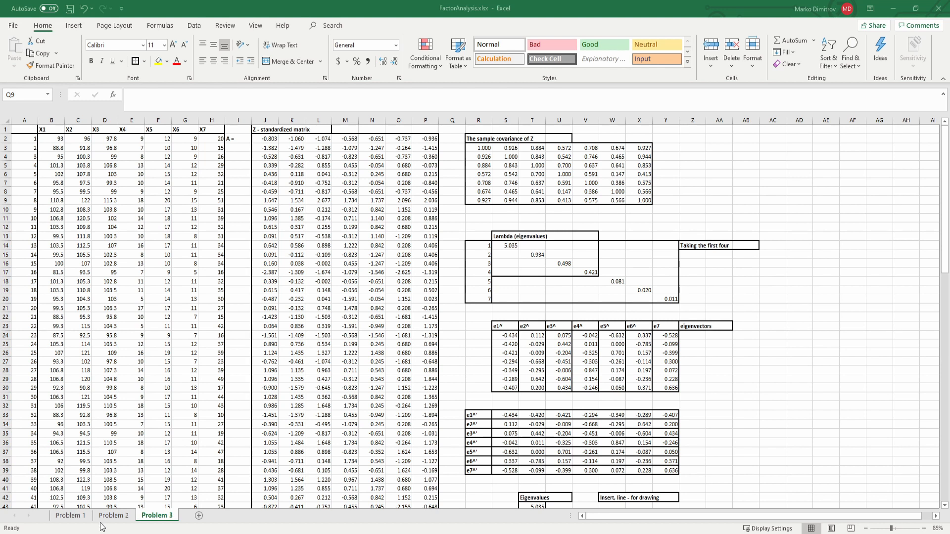
Step: Review the Problem 2 and Problem 1 worksheets and inspect the hi^2 formula in B7 of Problem 1
click(115, 515)
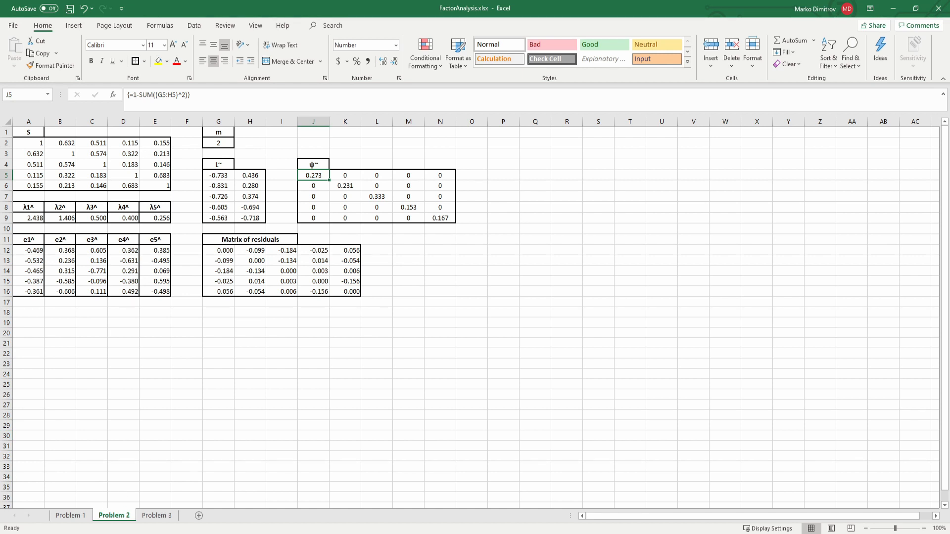
click(62, 514)
click(64, 516)
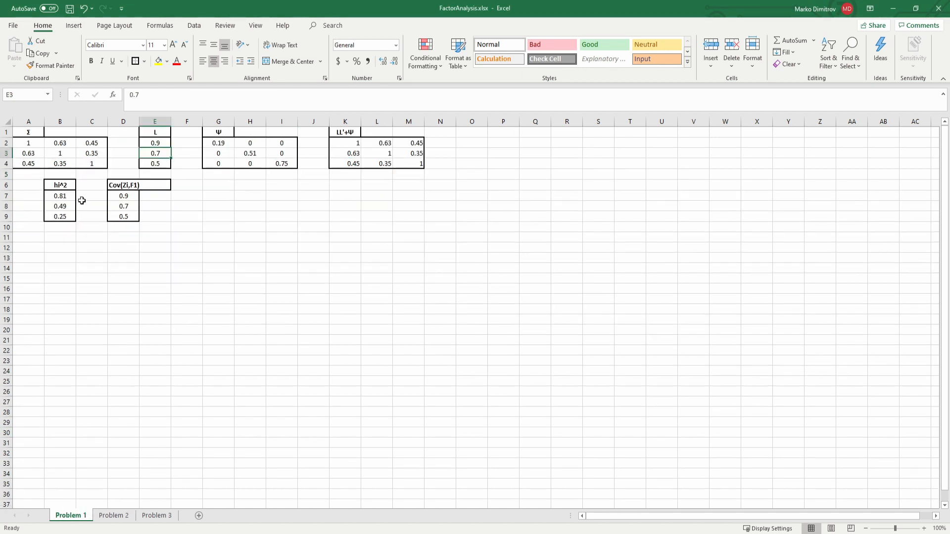
click(57, 196)
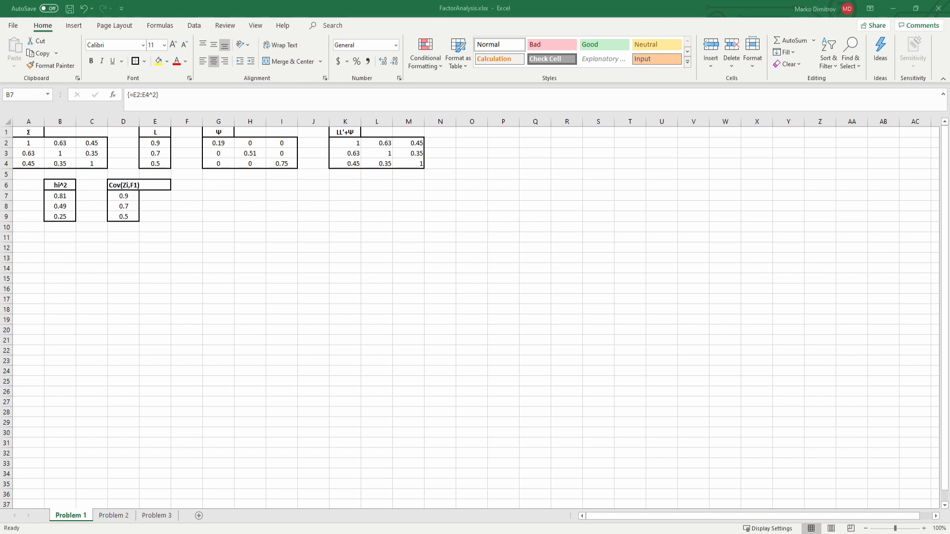
Step: Return to the Problem 3 worksheet and look over the area around the sample covariance matrix of Z
click(157, 515)
scroll(440, 343, down, 2)
scroll(441, 344, up, 2)
click(515, 201)
click(655, 210)
key(alt+Tab)
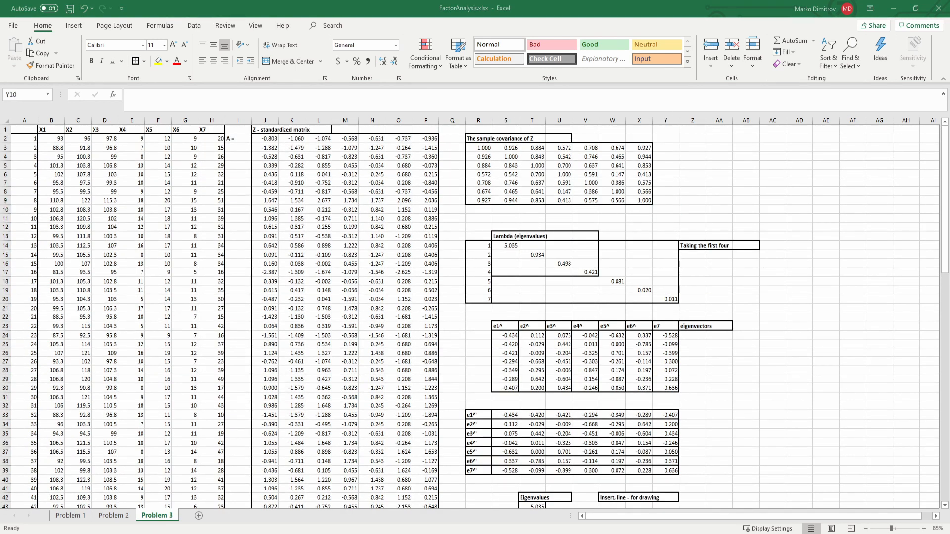